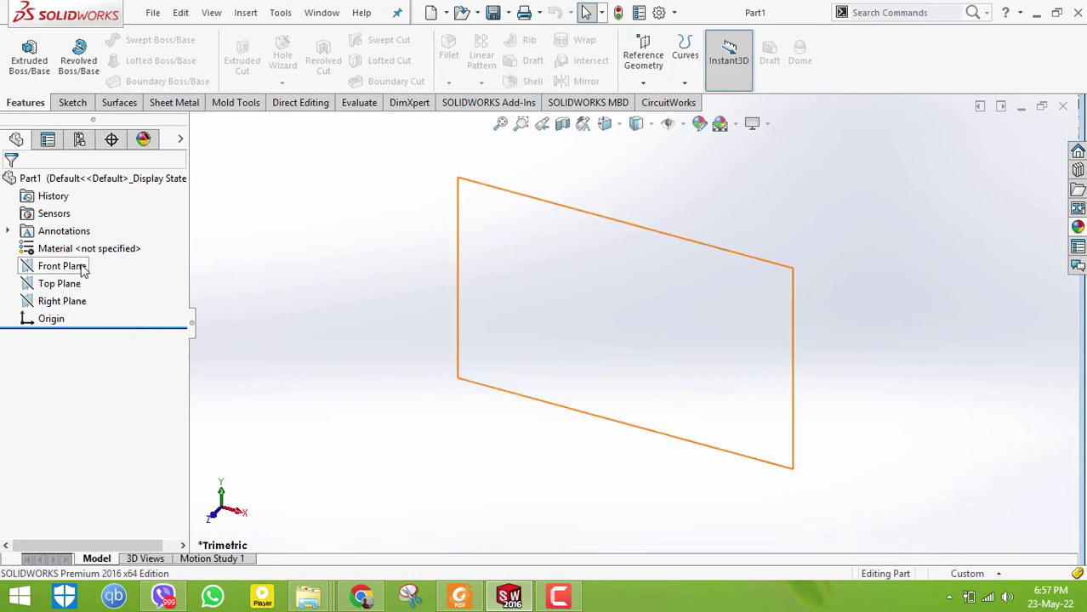
Step: Start a Front Plane sketch and draw a vertical construction centerline through the origin
left_click(68, 266)
left_click(90, 240)
right_click_drag(732, 281, 654, 286)
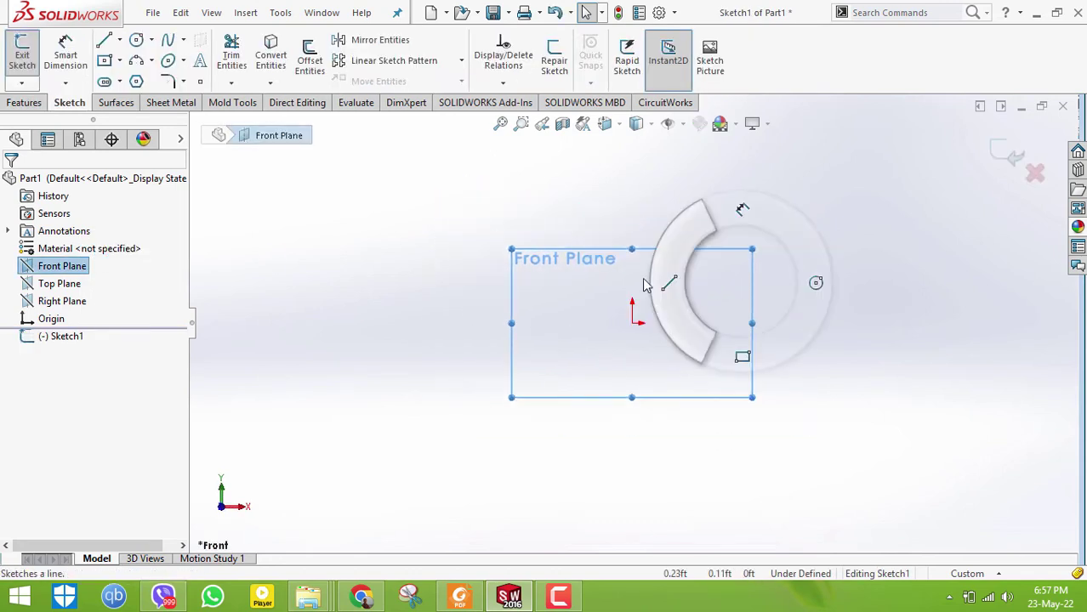
left_click(631, 211)
left_click(631, 412)
key("Escape")
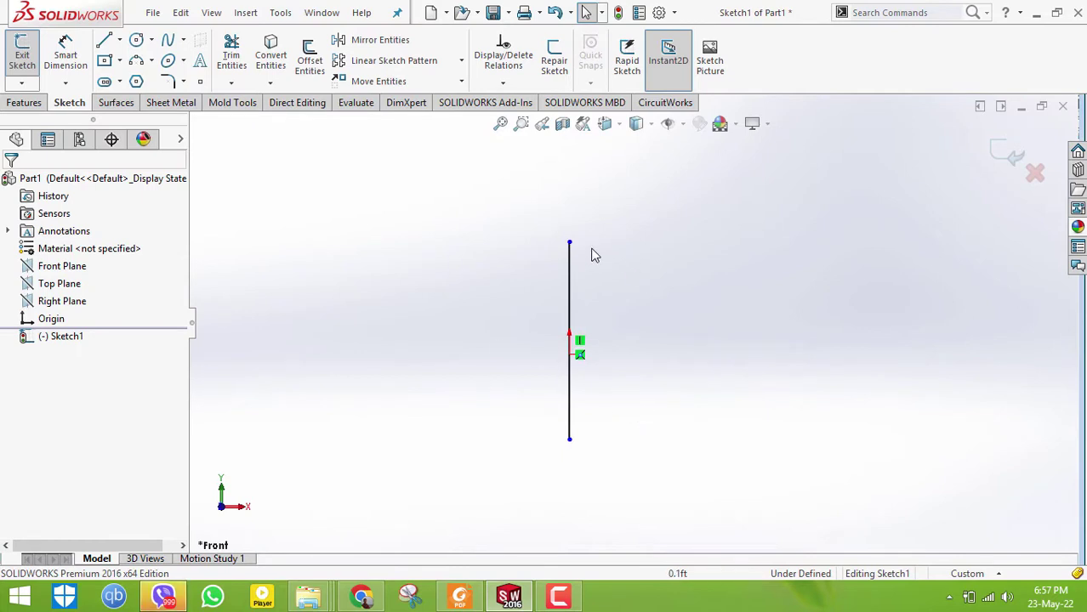
left_click(572, 303)
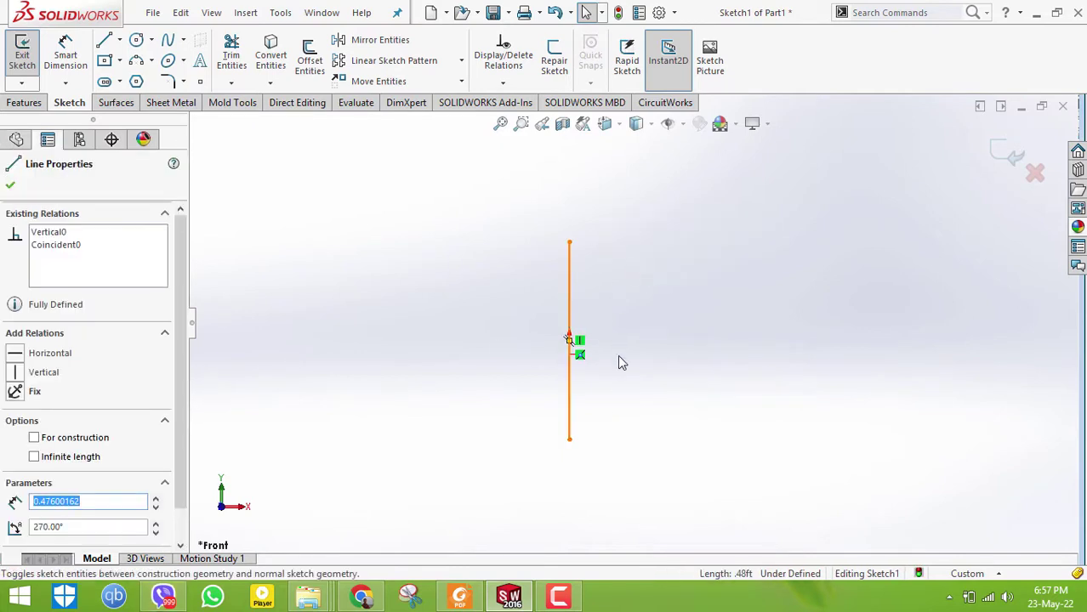
left_click(595, 400)
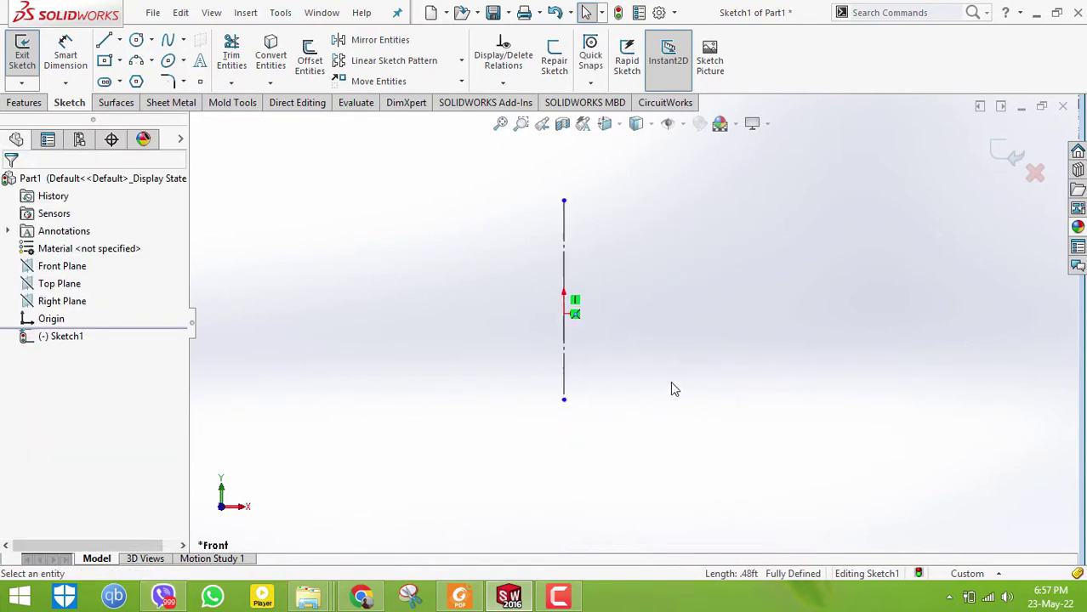
Step: Draw a 3-point arc beside the centerline, bulging outward
left_click(142, 66)
left_click(638, 202)
left_click(629, 397)
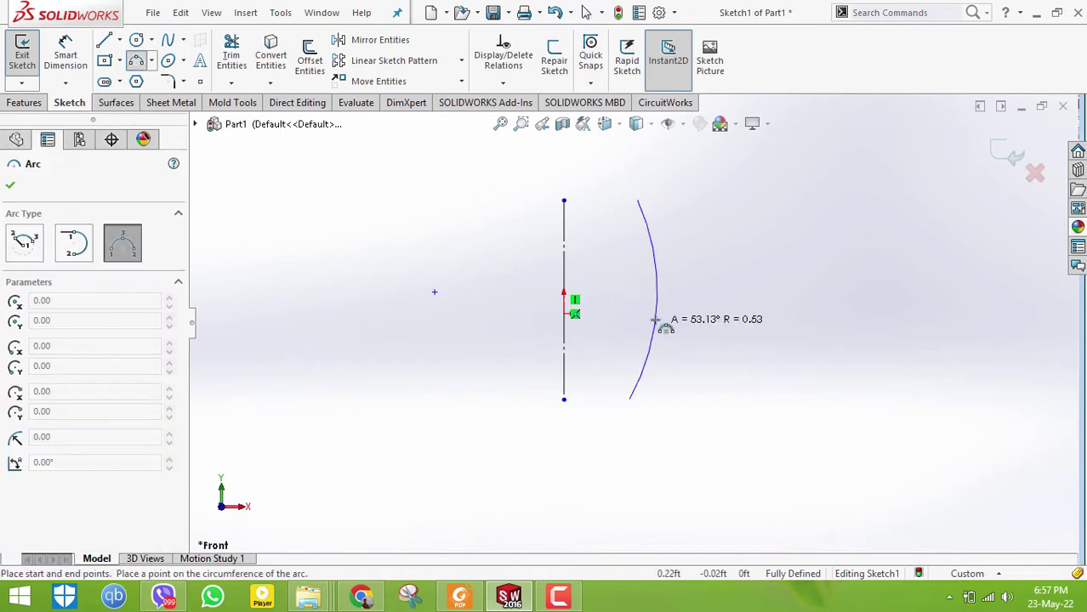
left_click(657, 315)
Step: Dimension the top gap between the centerline and arc endpoints (0.18)
key("d")
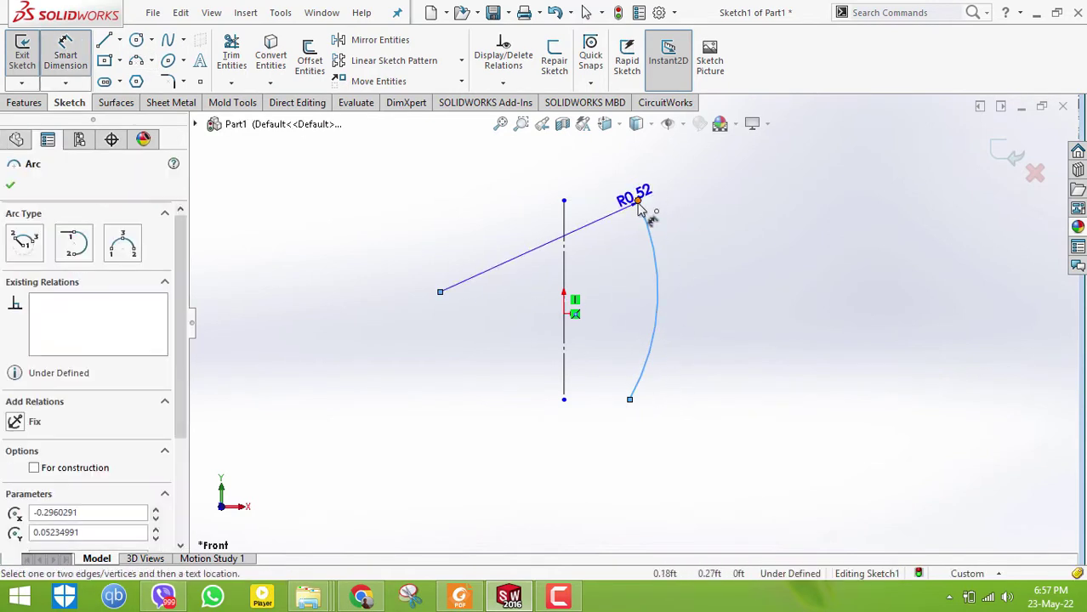
left_click(637, 201)
left_click(563, 202)
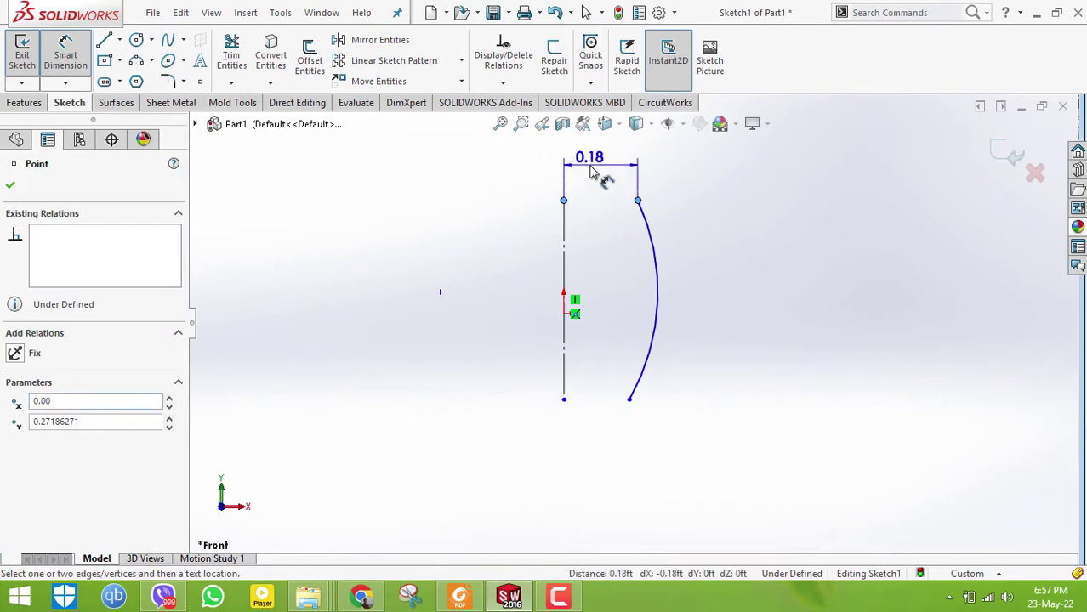
left_click(593, 171)
key("Return")
key("Escape")
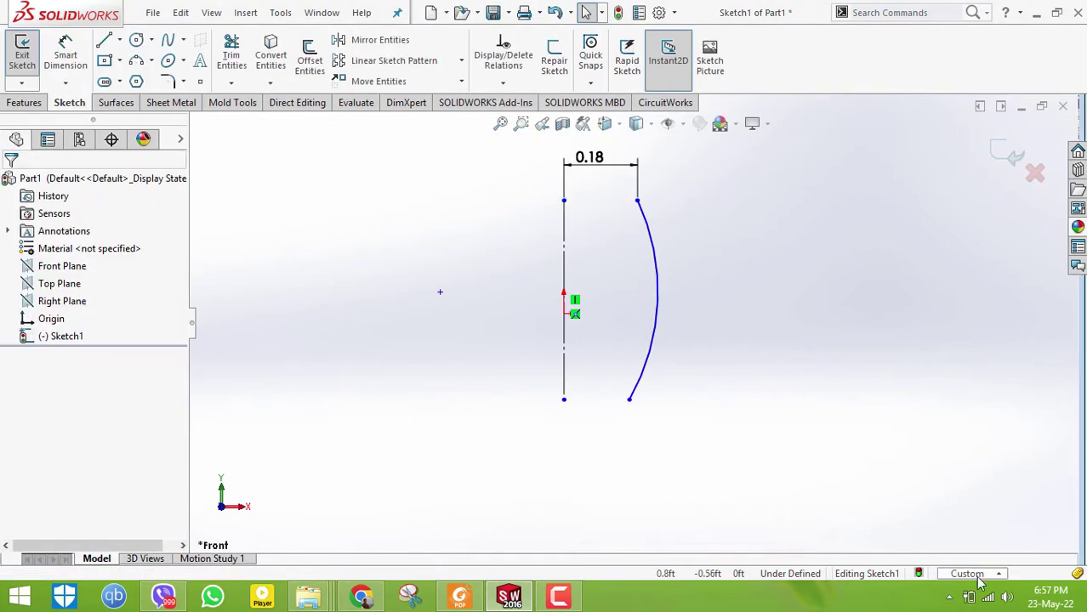
Step: Switch the document units to MMGS and exit the sketch
left_click(978, 578)
left_click(952, 486)
key("ctrl+b")
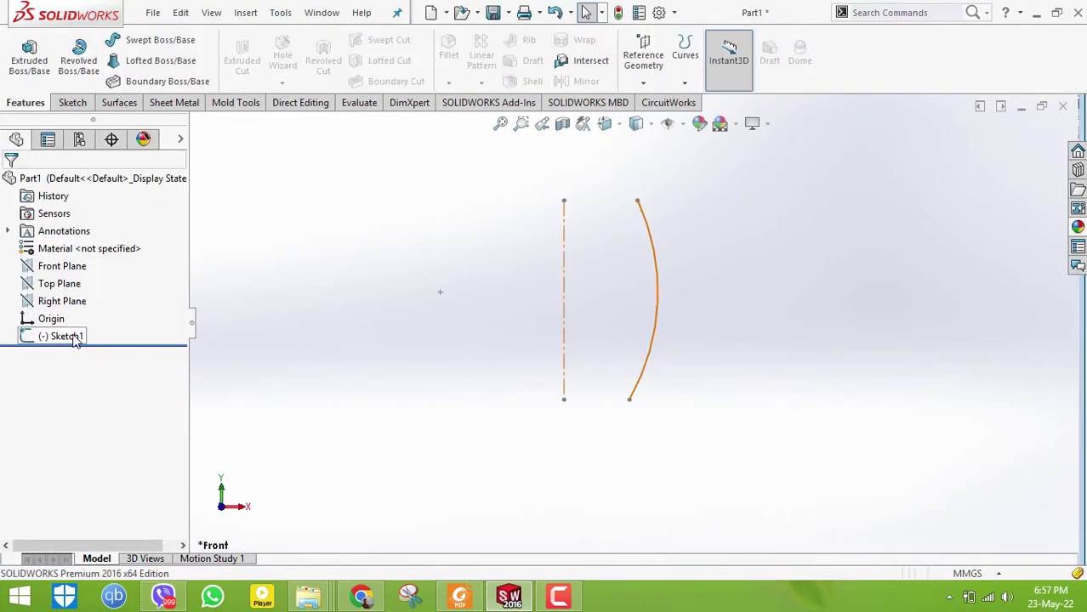
Step: Reopen Sketch1 and set the top gap dimension to 20 mm
right_click(75, 341)
left_click(92, 253)
double_click(600, 170)
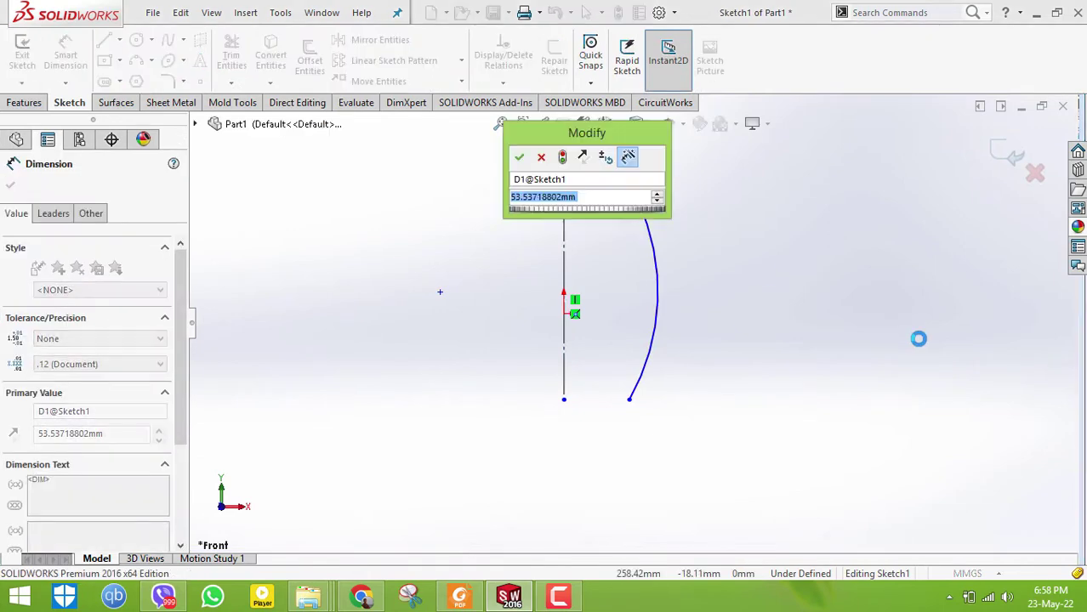
type("20")
key("Return")
key("Escape")
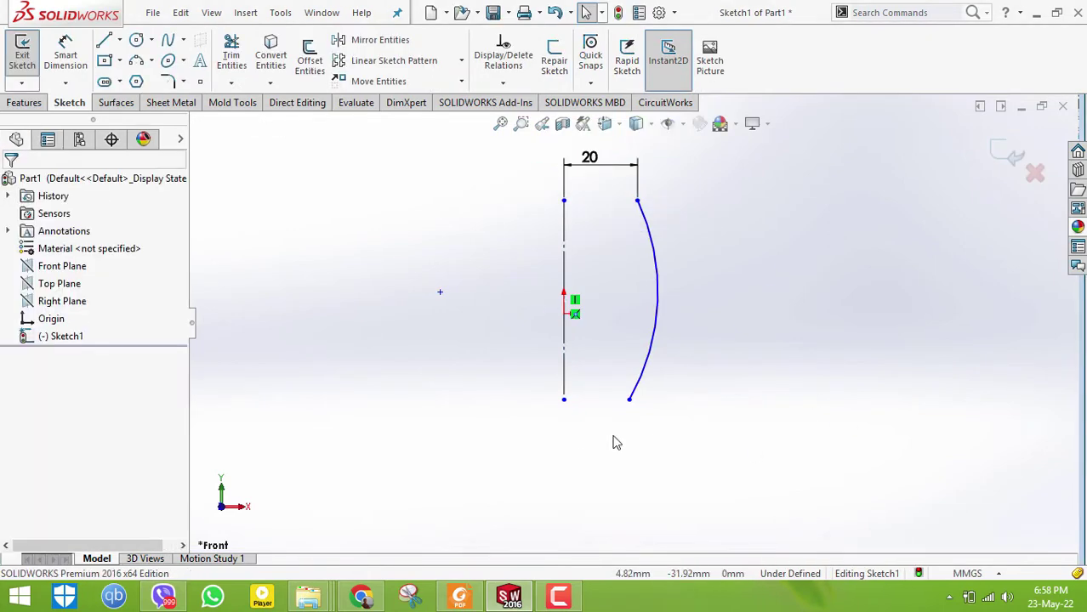
Step: Add a 20 mm bottom gap dimension between the lower endpoints
right_click_drag(614, 439, 635, 407)
left_click(629, 400)
left_click(563, 400)
left_click(592, 439)
type("20")
key("Return")
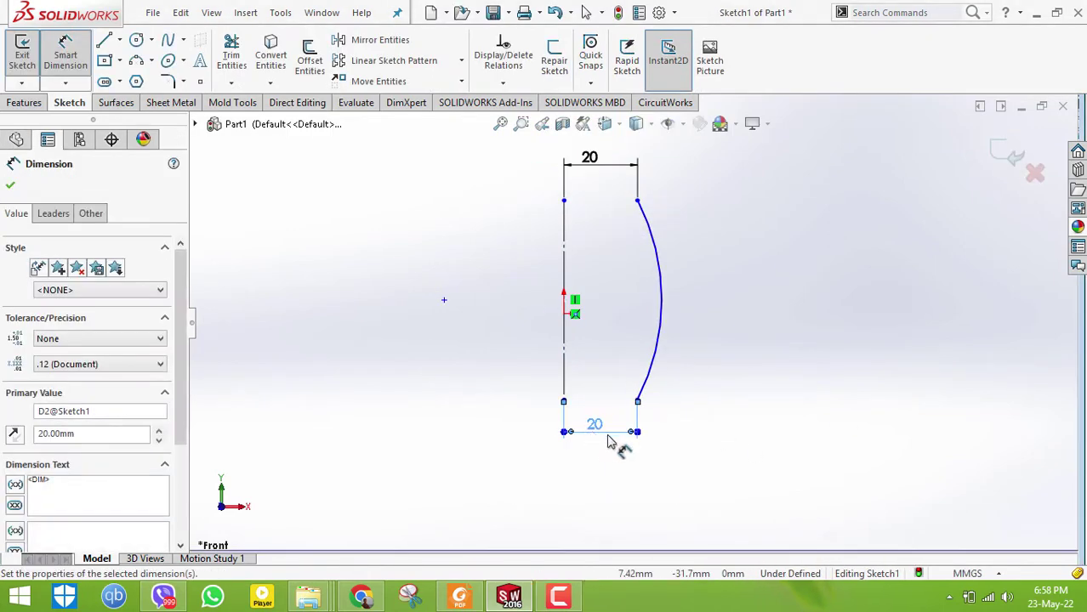
Step: Dimension the arc radius at 60 mm
left_click(663, 306)
left_click(720, 292)
type("60")
key("Return")
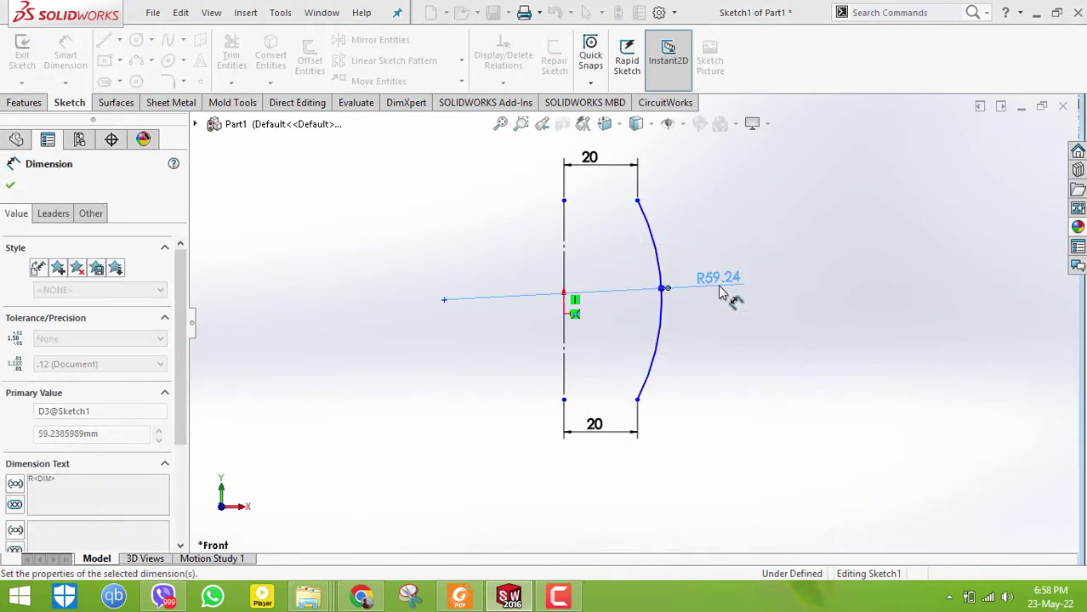
left_click(564, 340)
Step: Dimension the centerline height at 100 mm
left_click(520, 340)
type("100")
key("Return")
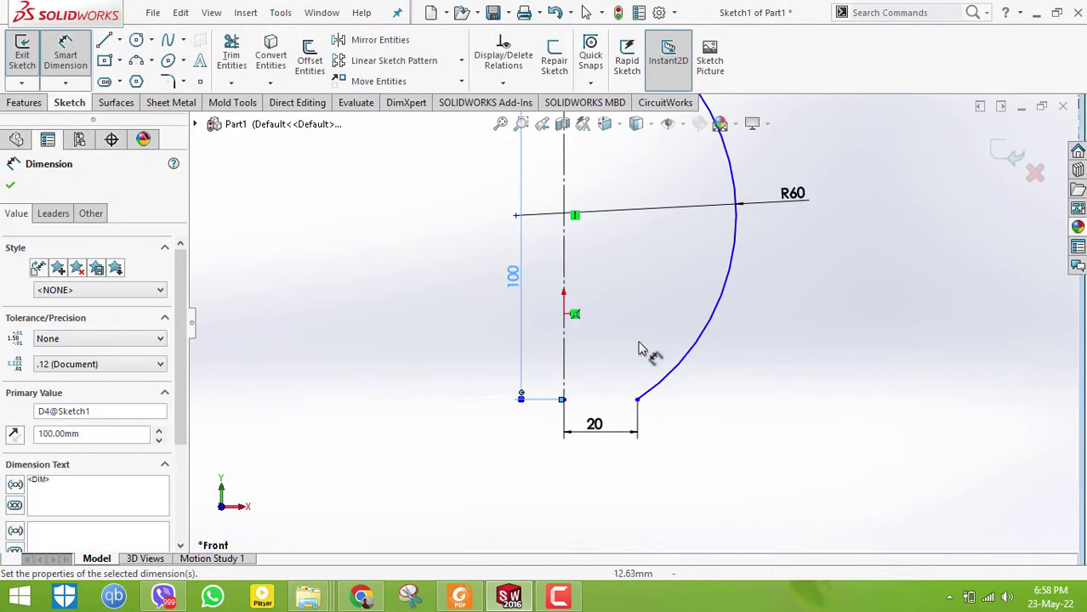
key("Escape")
Step: Change both the top and bottom gaps to 30 mm
double_click(547, 170)
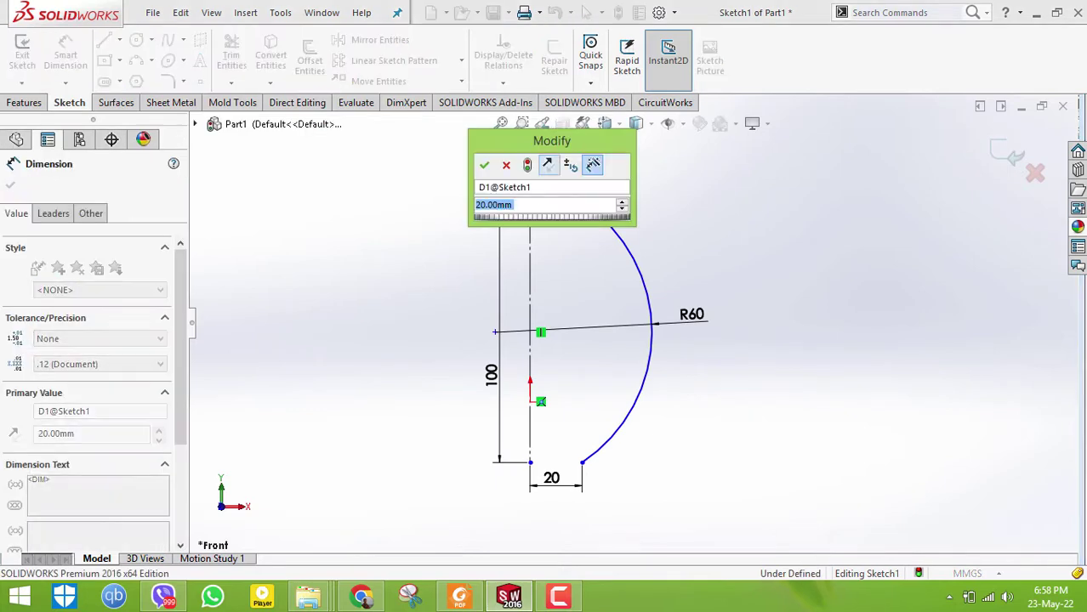
type("30")
key("Return")
double_click(554, 481)
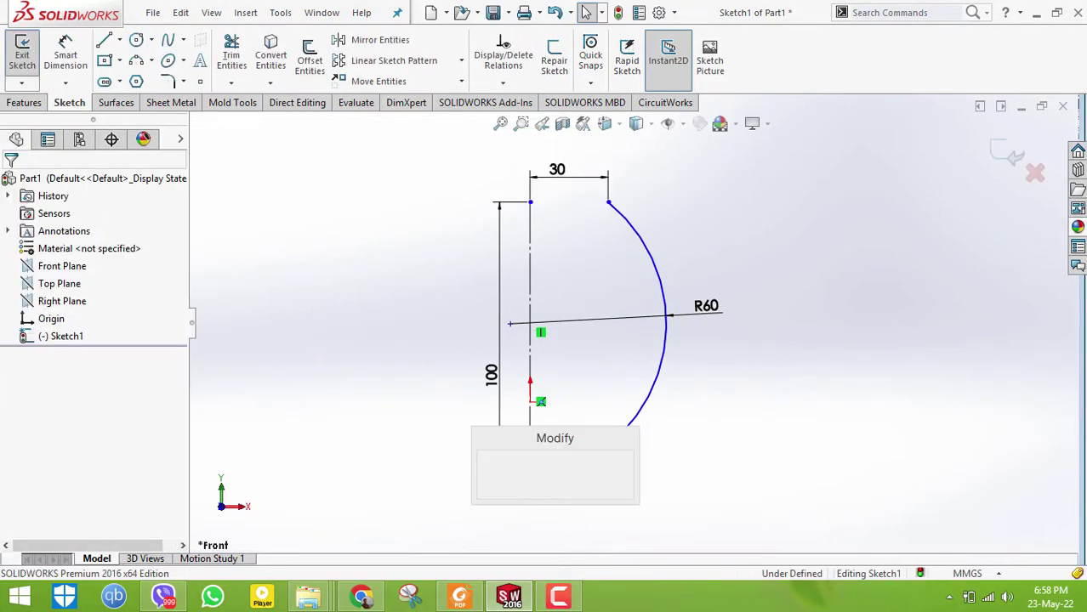
type("30")
key("Return")
Step: Adjust the arc radius through 150 and 130 mm, settling on R100
double_click(719, 311)
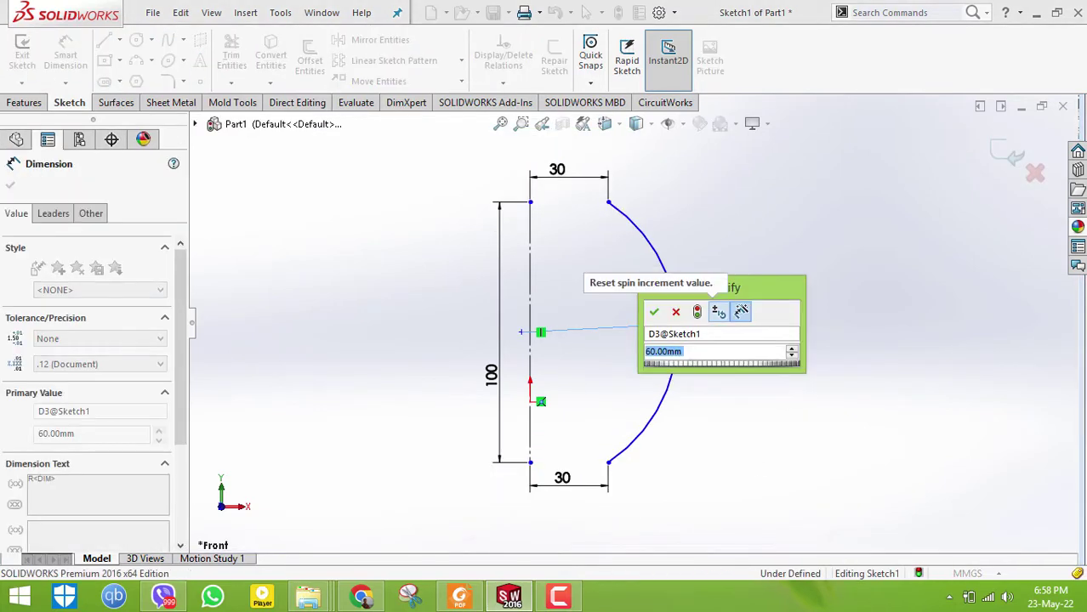
type("150")
key("Return")
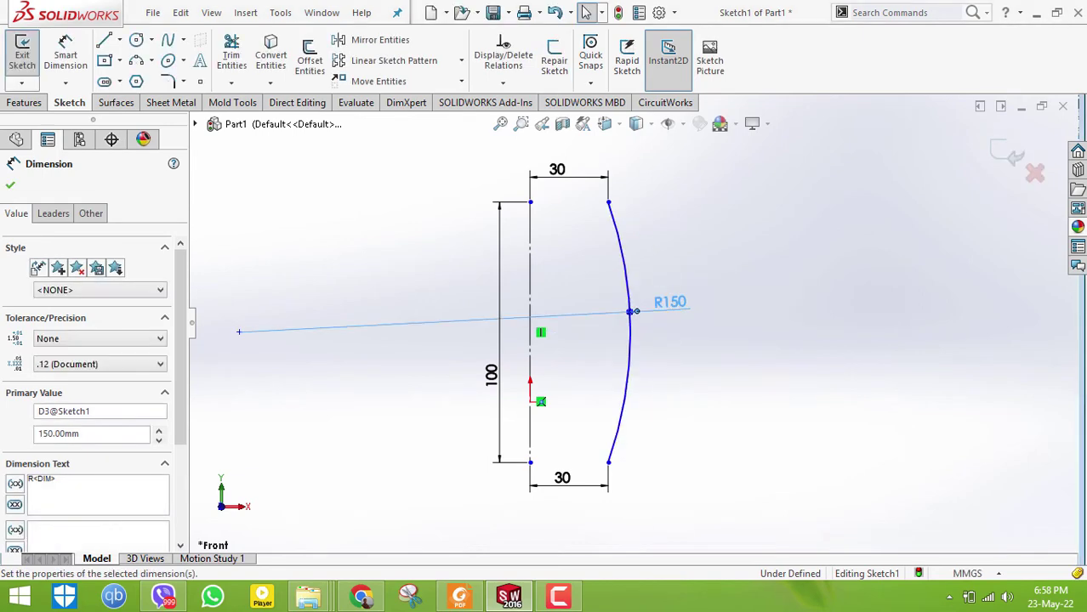
double_click(672, 304)
type("130")
key("Return")
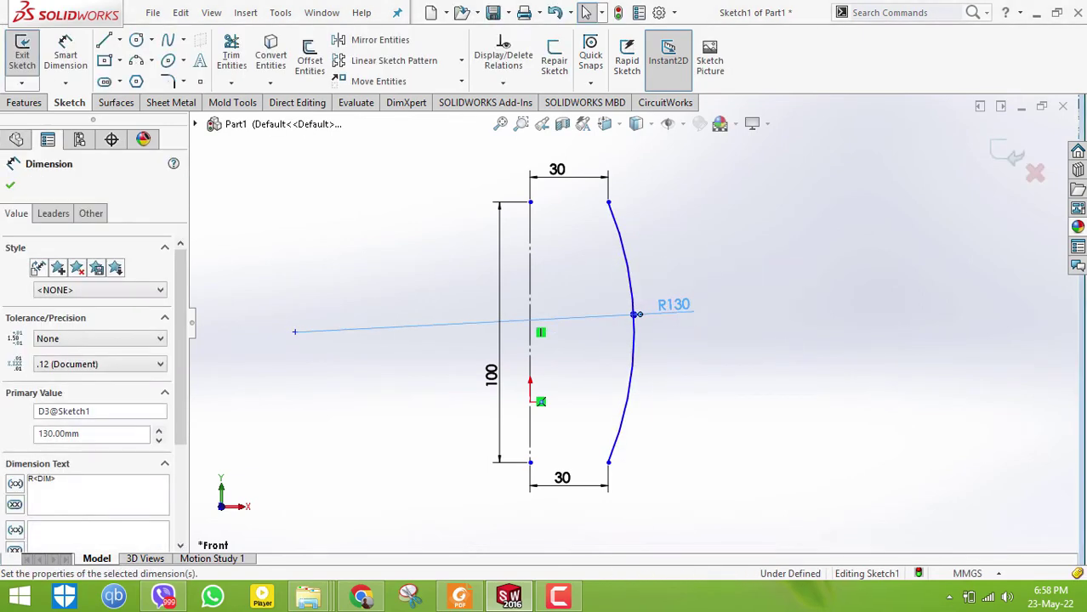
double_click(674, 304)
type("100")
key("Return")
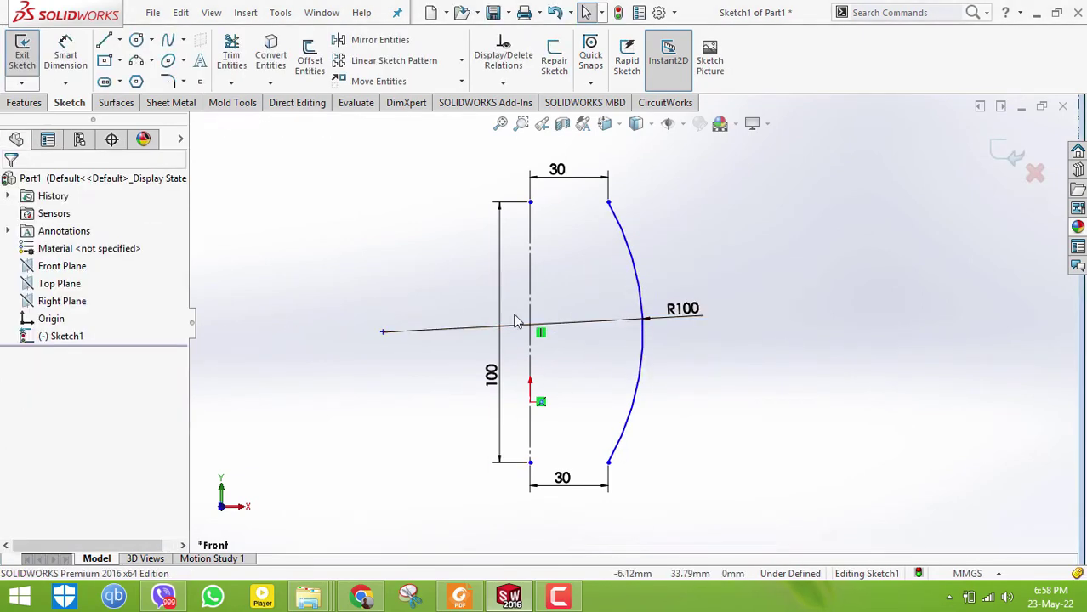
Step: Revolve the arc about the centerline into a surface, Blind 18° in both directions
left_click(126, 103)
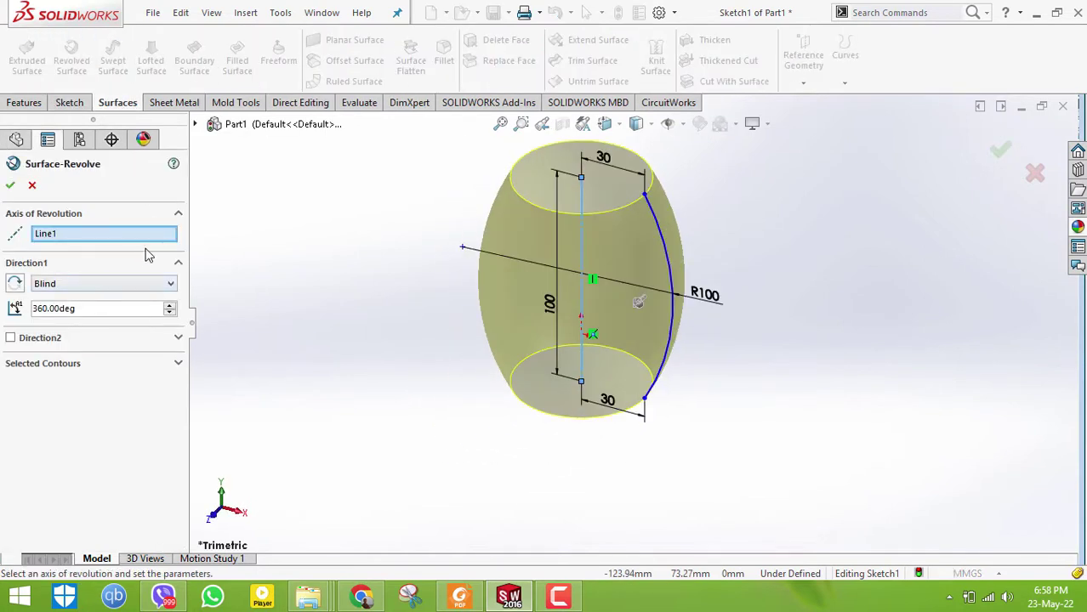
left_click(150, 285)
left_click(119, 294)
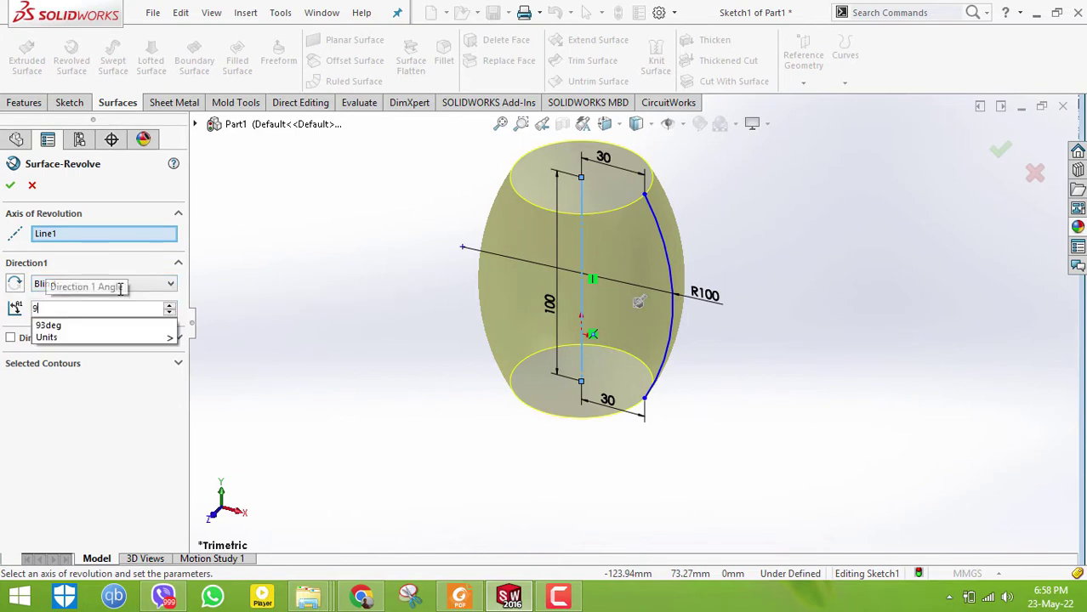
left_click(101, 381)
type("18.00deg")
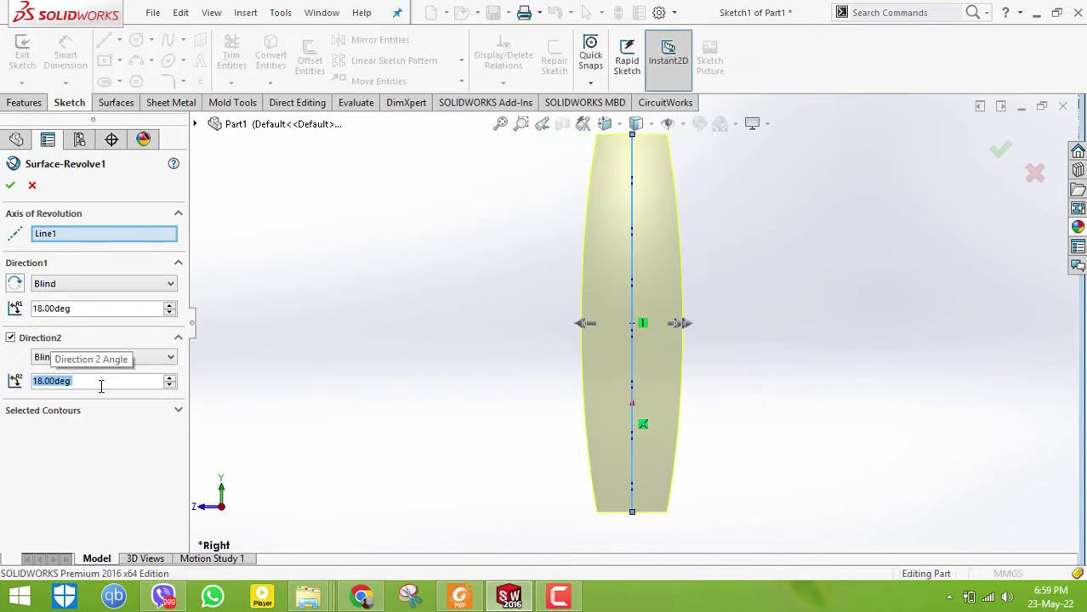
key("Return")
left_click(45, 318)
Step: Create a 0 mm offset copy of the revolved surface strip
left_click(48, 284)
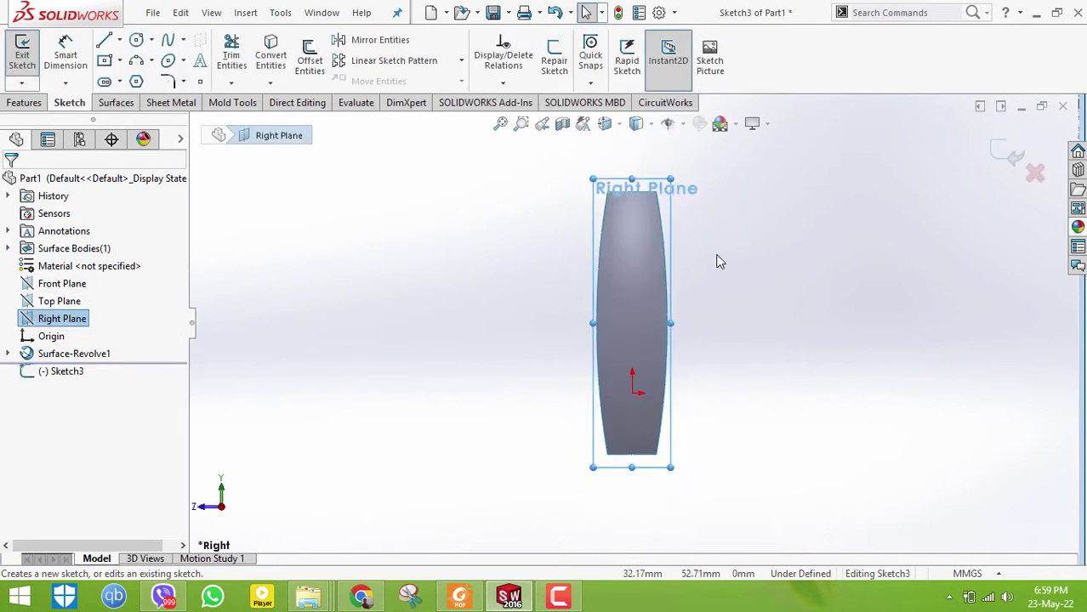
left_click(516, 284)
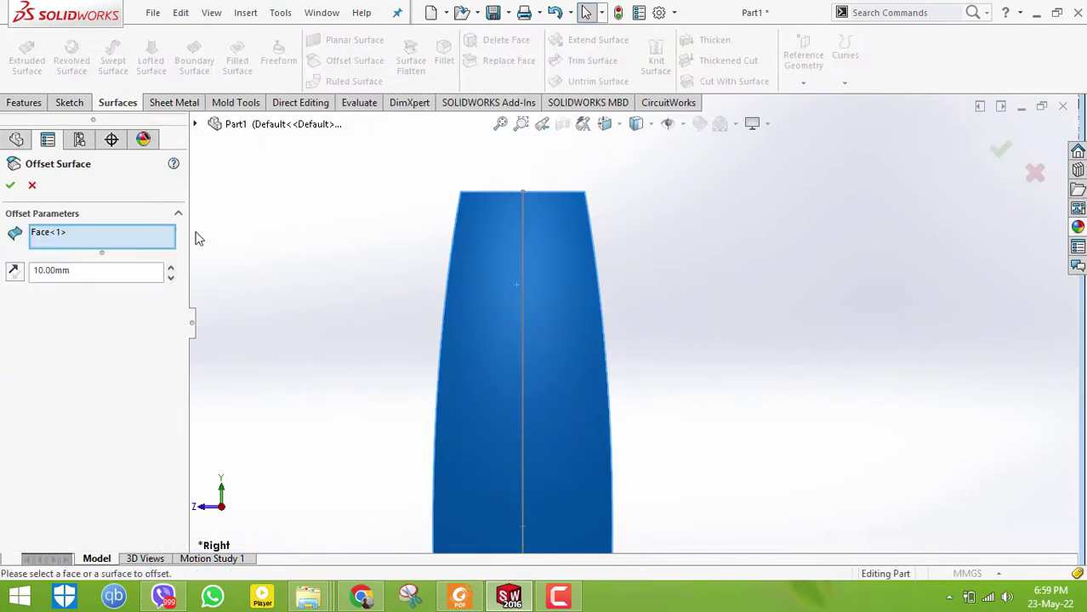
type("0")
key("Return")
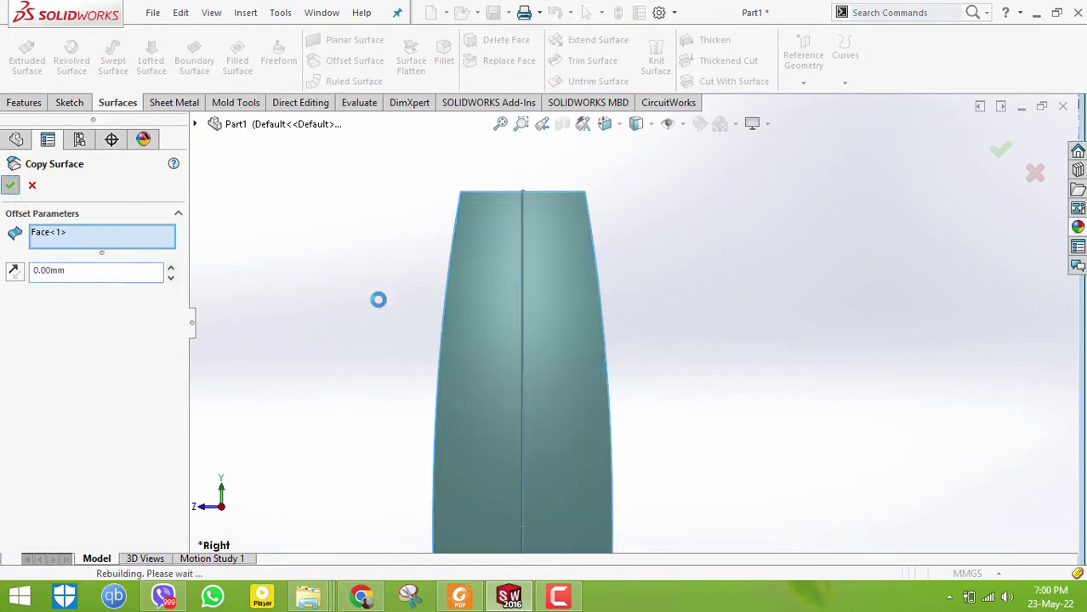
Step: Accept the surface copy and start a new line sketch on the Right Plane
left_click(61, 318)
left_click(93, 294)
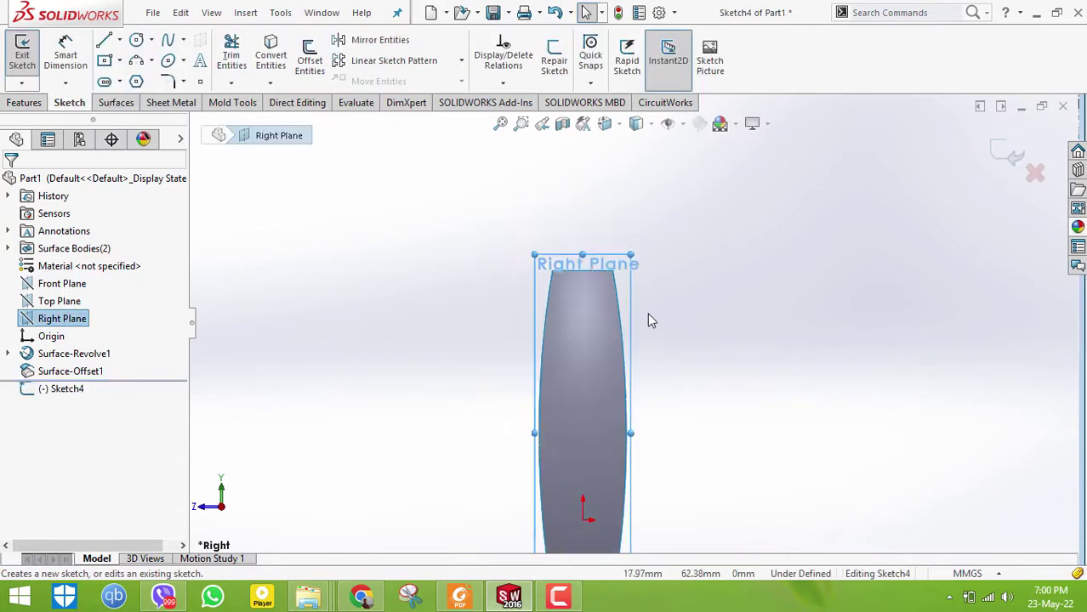
scroll(647, 319, "up", 1)
right_click_drag(783, 363, 692, 355)
Step: Draw the zigzag lines alternating between the strip's left and right edges, nudging one left point down
left_click(520, 262)
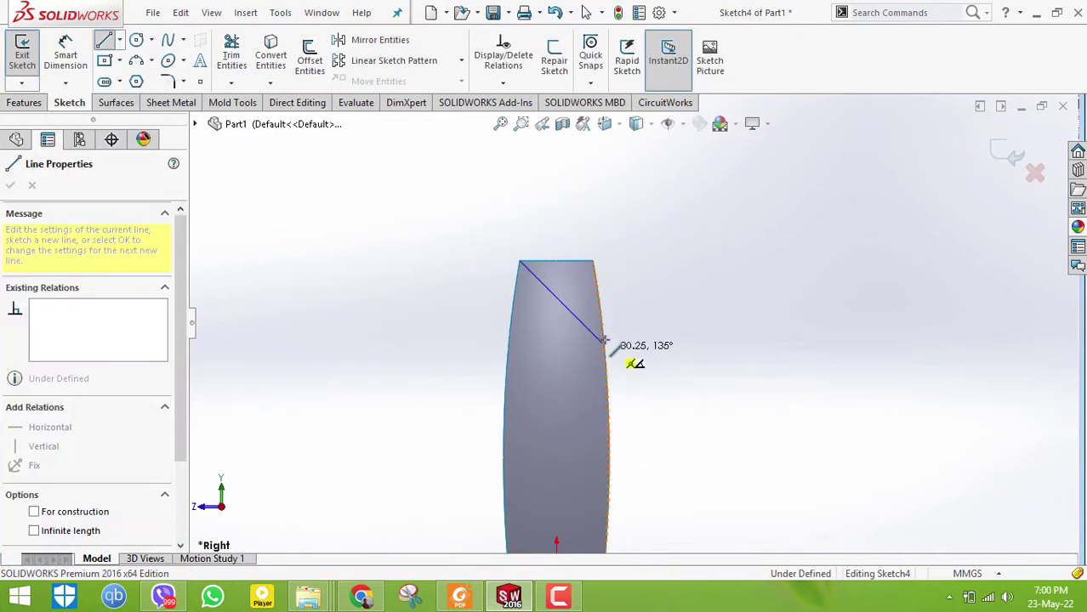
left_click(602, 337)
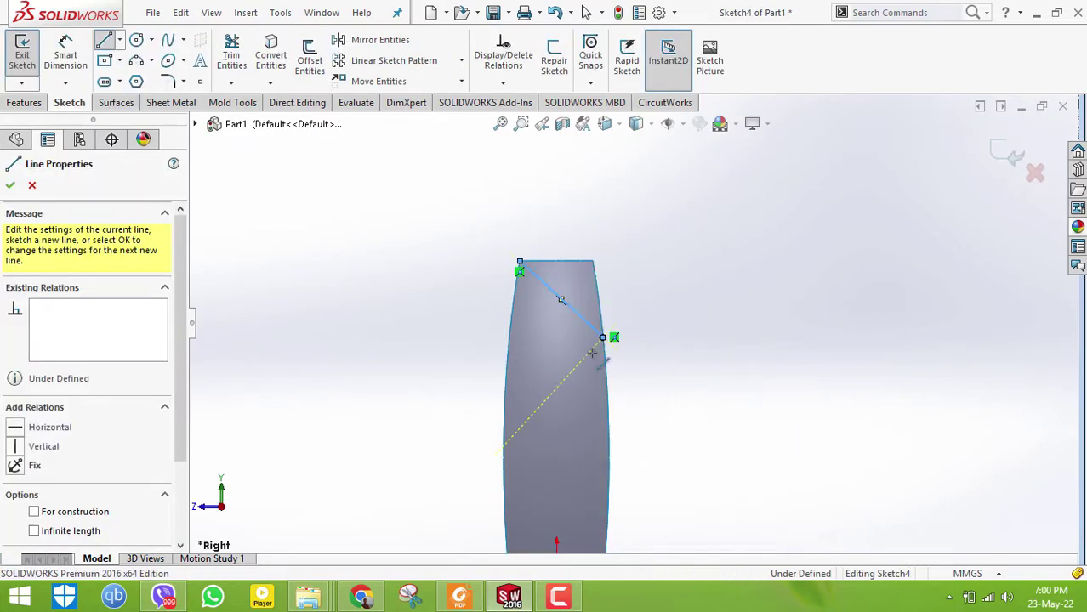
left_click(609, 466)
scroll(606, 400, "up", 2)
left_click(570, 407)
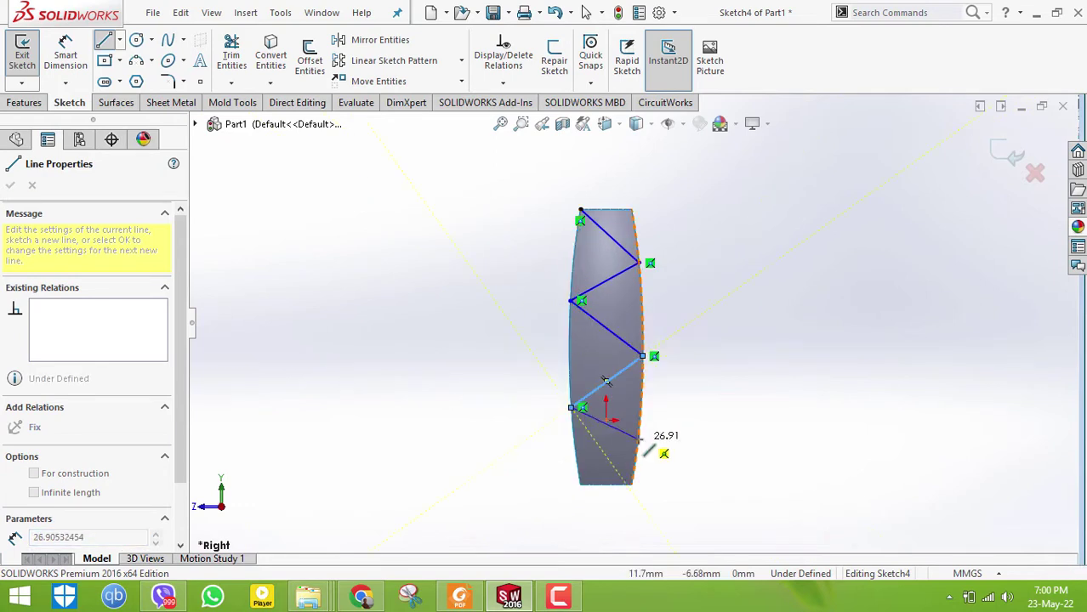
left_click(638, 439)
scroll(638, 439, "down", 2)
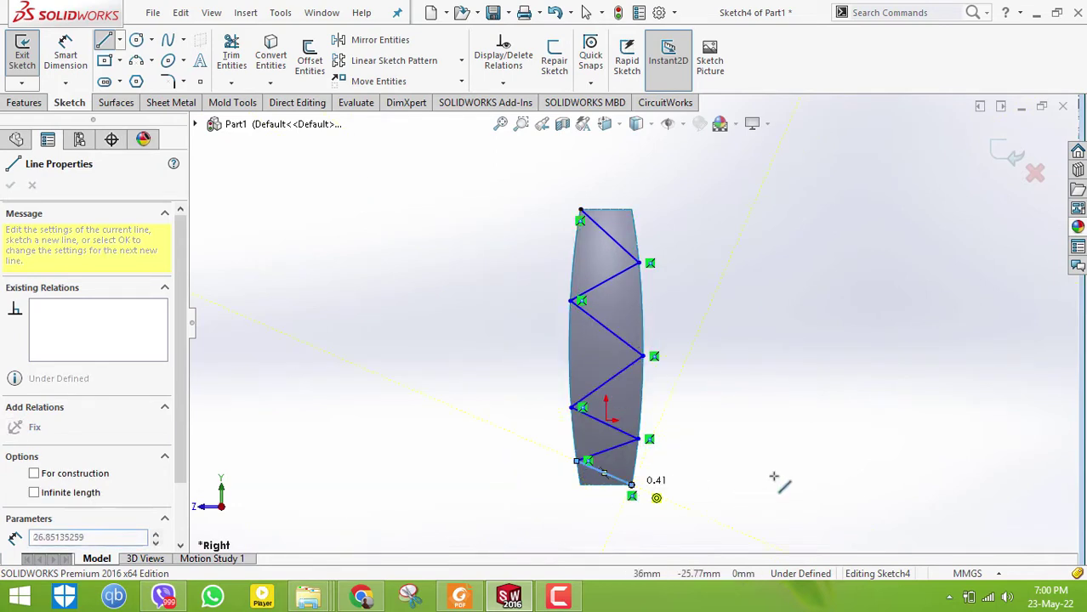
key("Escape")
key("Escape")
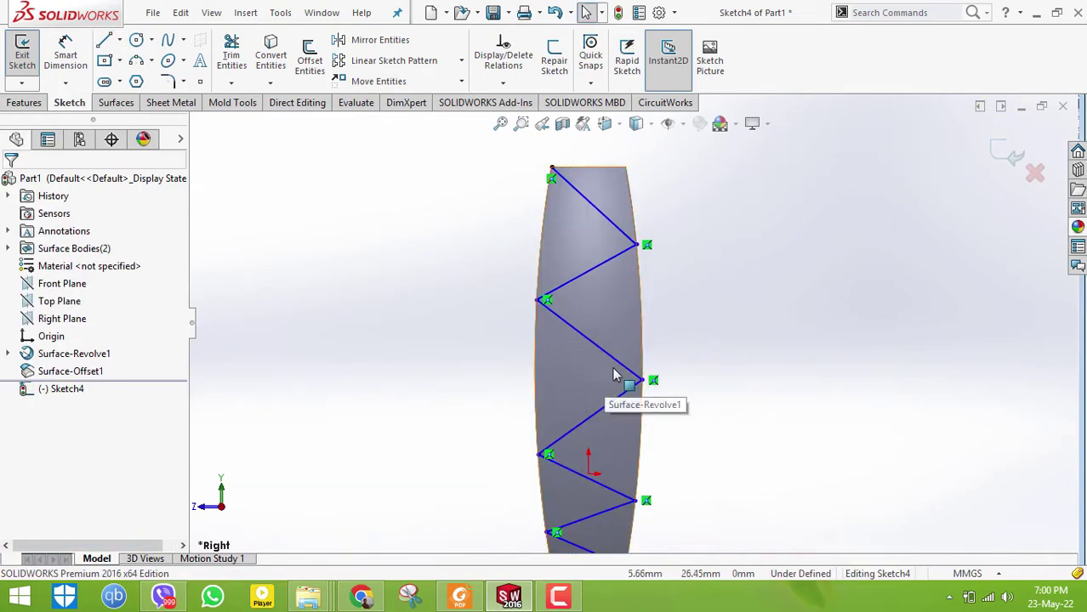
mouse_move(535, 304)
left_mouse_down()
mouse_move(538, 324)
mouse_move(535, 312)
left_mouse_up()
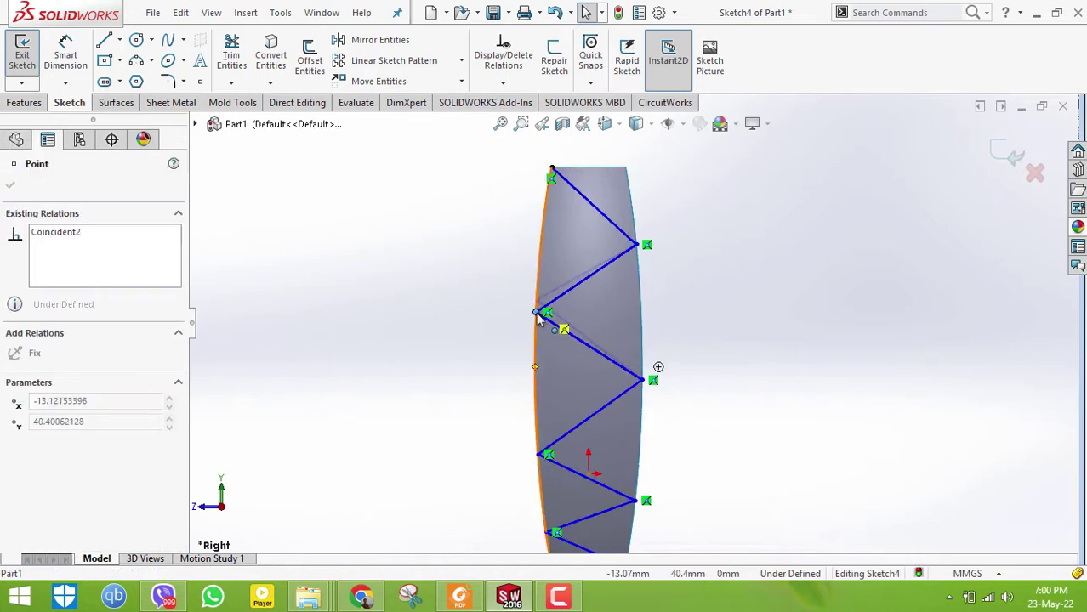
left_click(749, 299)
scroll(749, 298, "up", 2)
Step: Project the zigzag sketch as a Split Line onto the barrel face
left_click(289, 103)
left_click(379, 58)
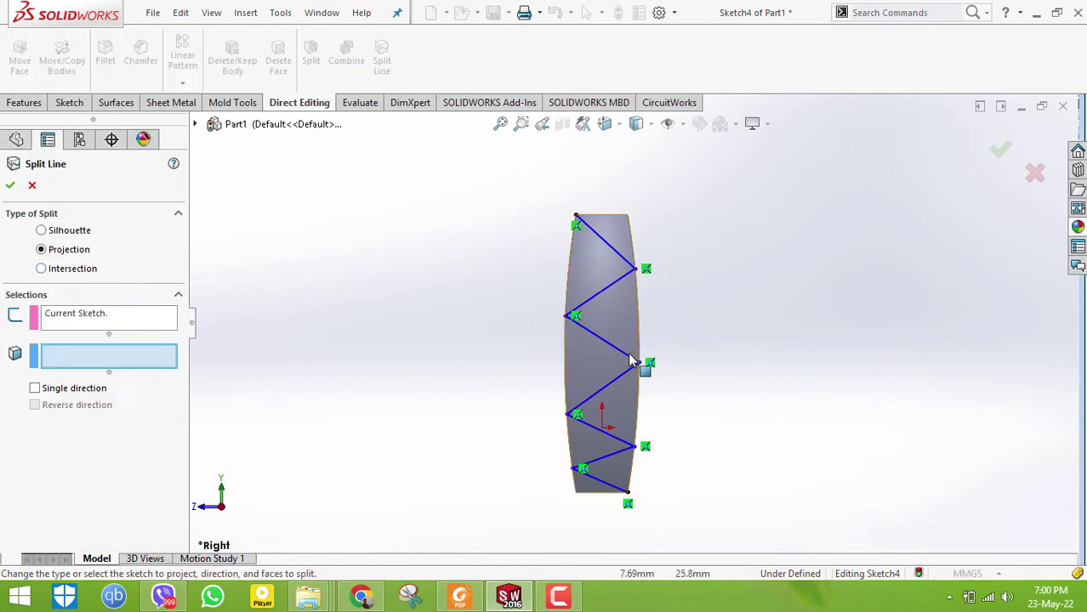
left_click(597, 279)
scroll(602, 293, "down", 1)
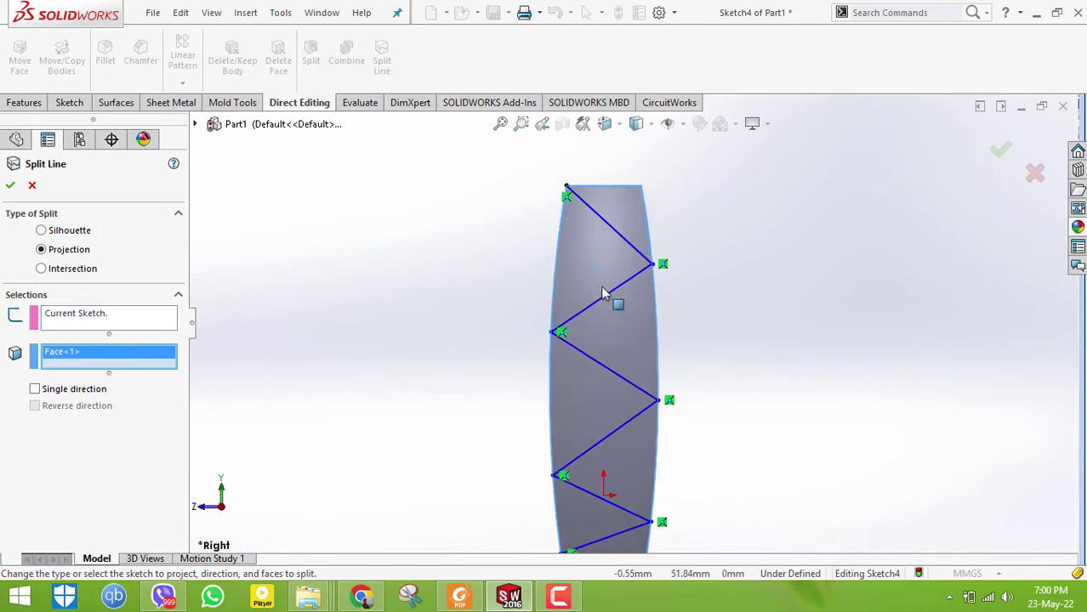
left_click(11, 186)
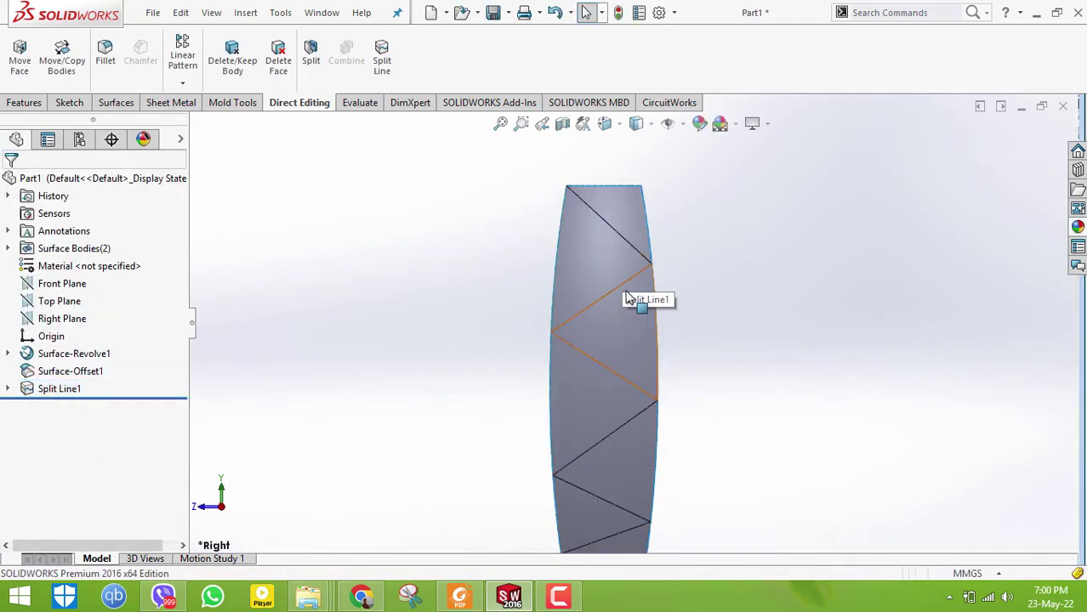
scroll(638, 301, "down", 2)
left_click(70, 320)
Step: Start a Right Plane sketch and offset the top and middle triangles 2 mm inward
left_click(85, 299)
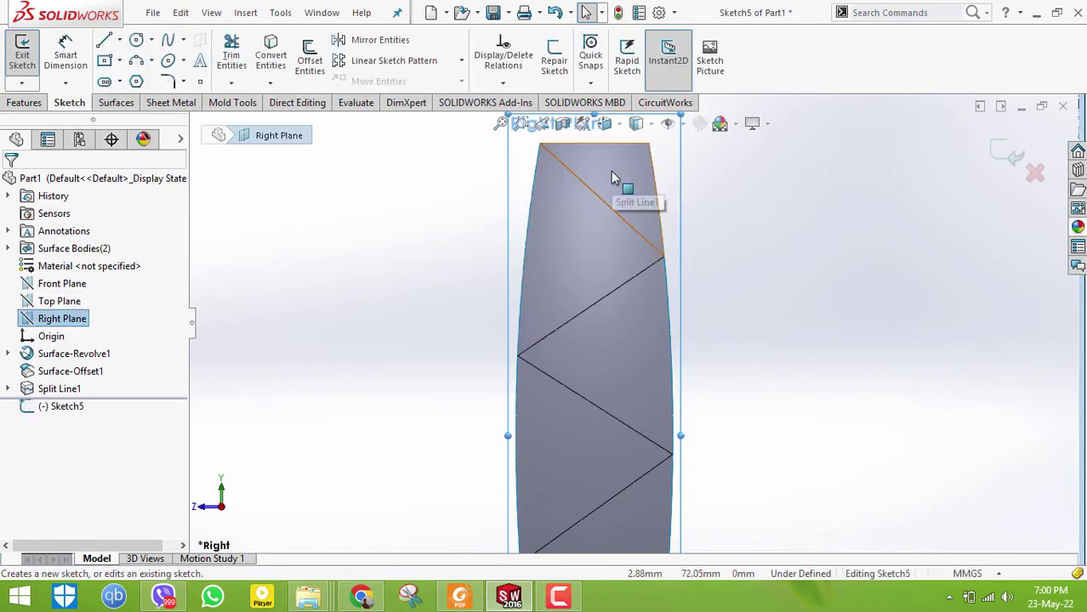
left_click(611, 171)
left_click(309, 60)
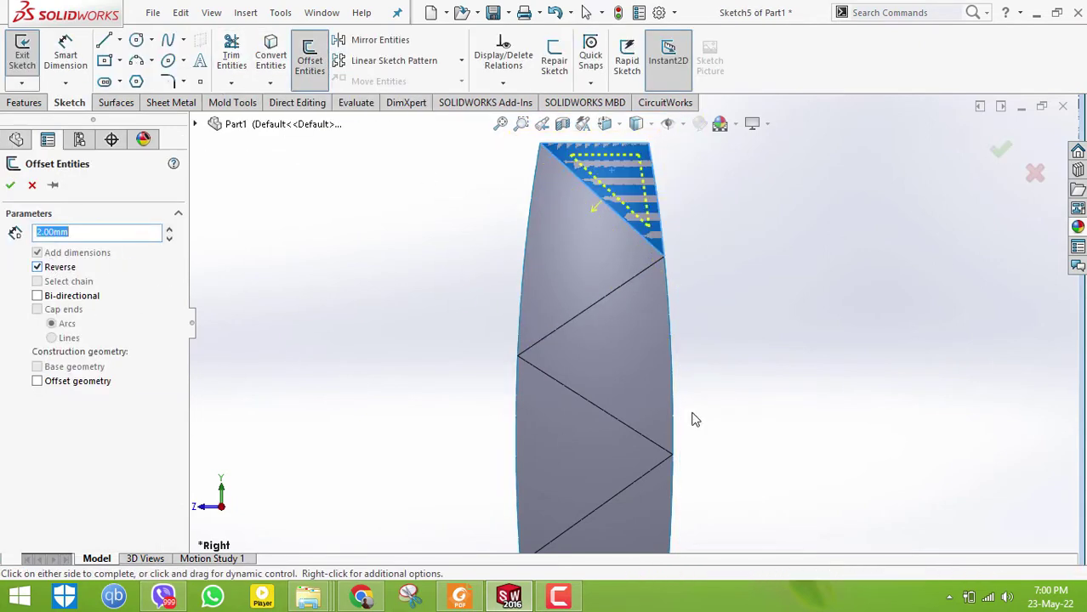
left_click(447, 273)
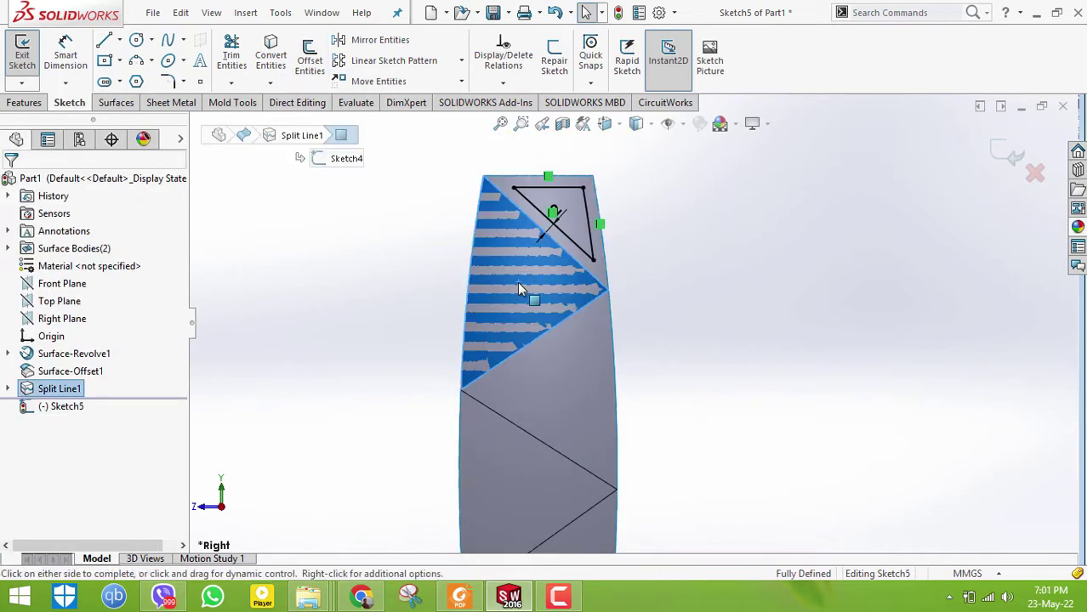
key("Return")
left_click(455, 281)
left_click(476, 396)
key("Return")
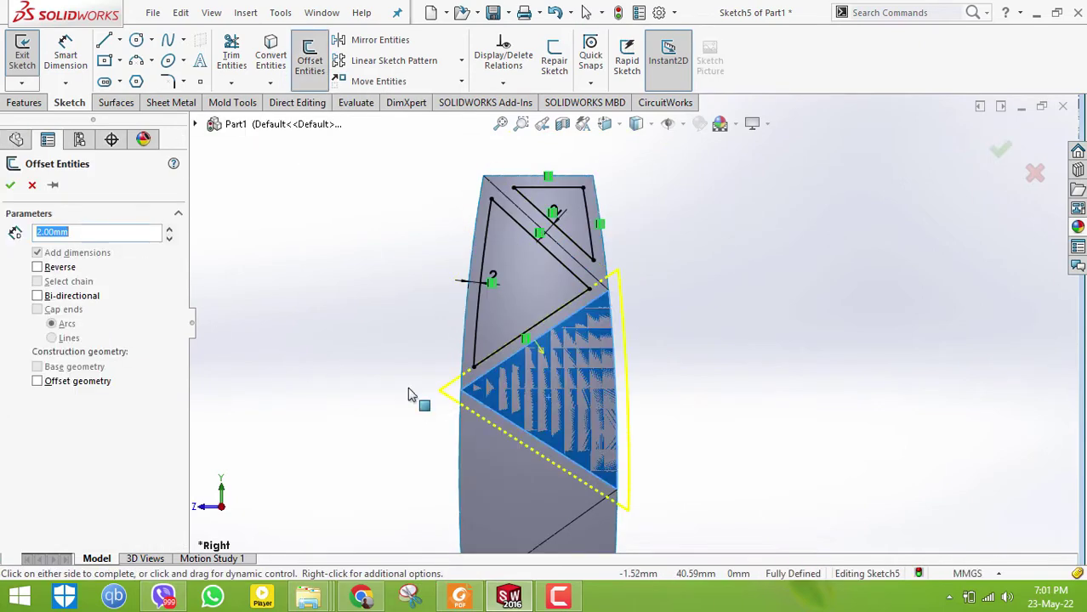
Step: Offset the lower and bottom triangles 2 mm inward, flipping the bottom one inside
key("Return")
left_click(497, 484)
key("Return")
key("Return")
key("f")
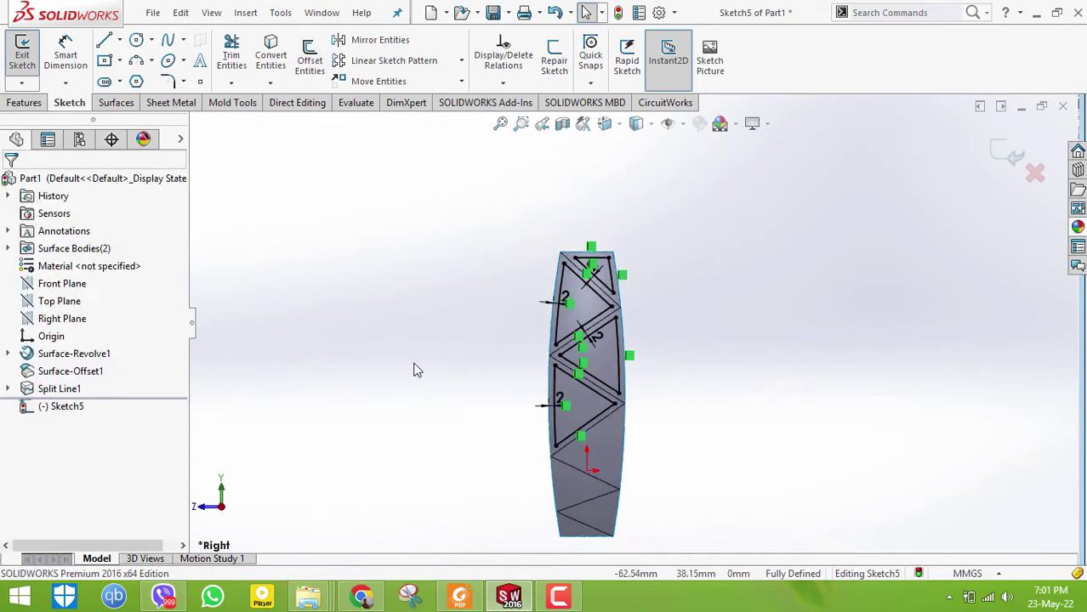
key("Return")
key("Return")
left_click(629, 484)
key("Return")
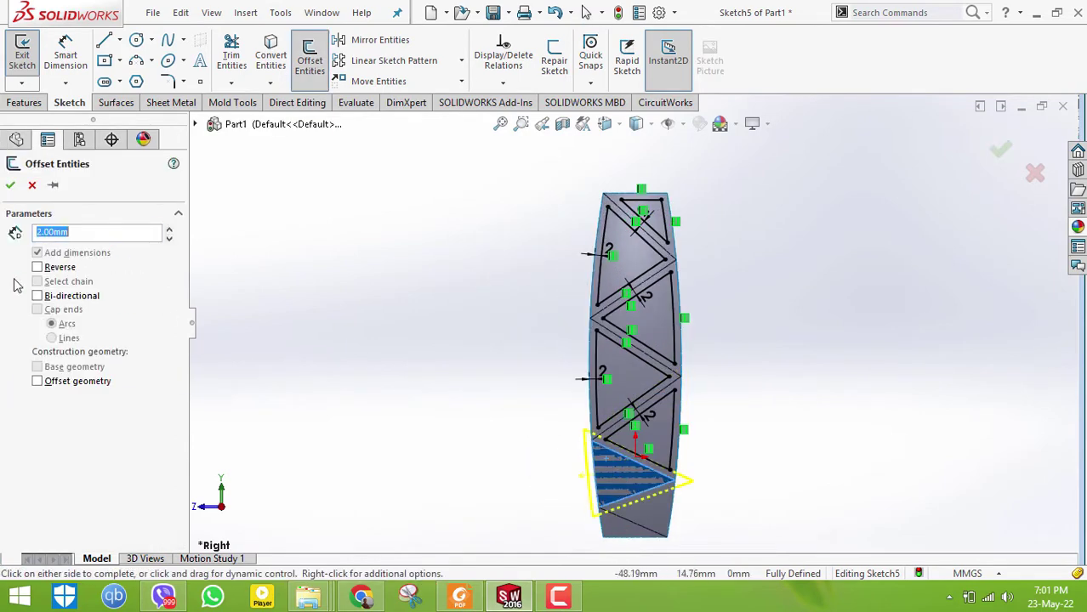
key("Return")
key("Return")
key("Return")
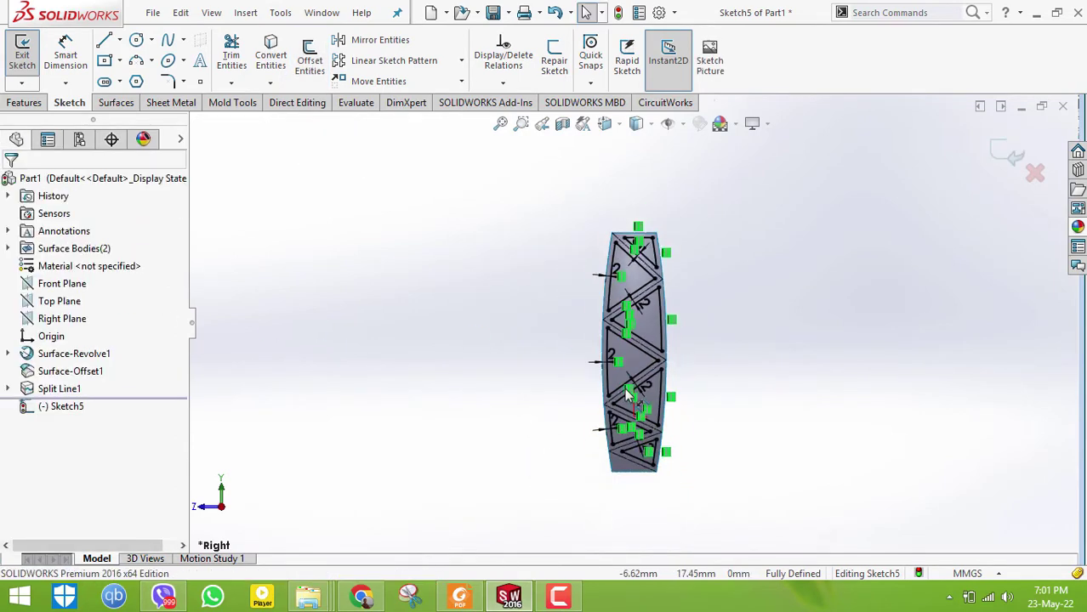
scroll(601, 503, "down", 3)
key("Return")
left_click(590, 492)
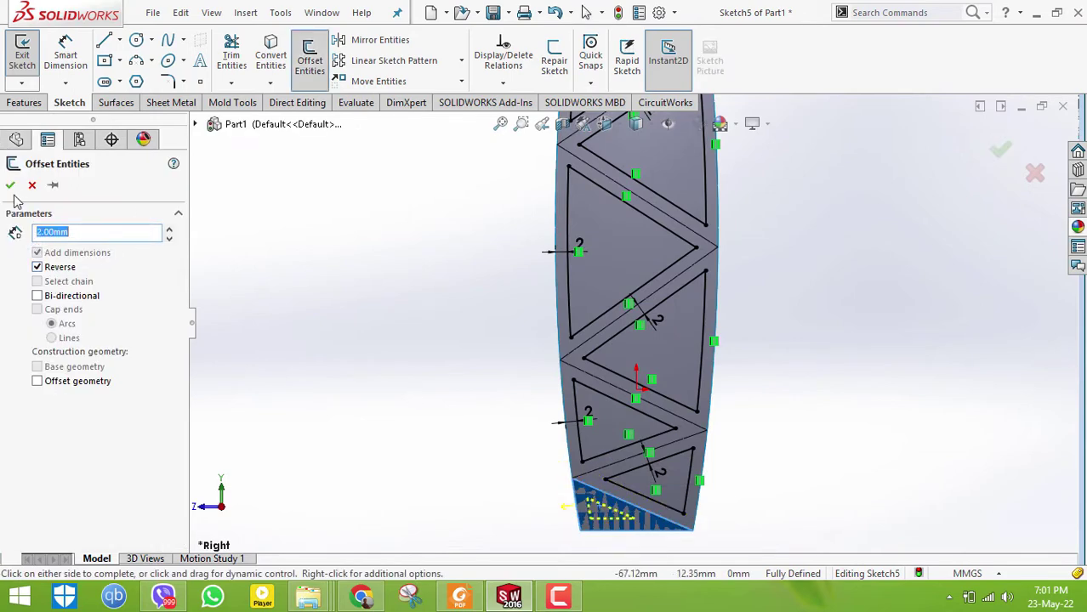
left_click(10, 186)
scroll(816, 368, "down", 3)
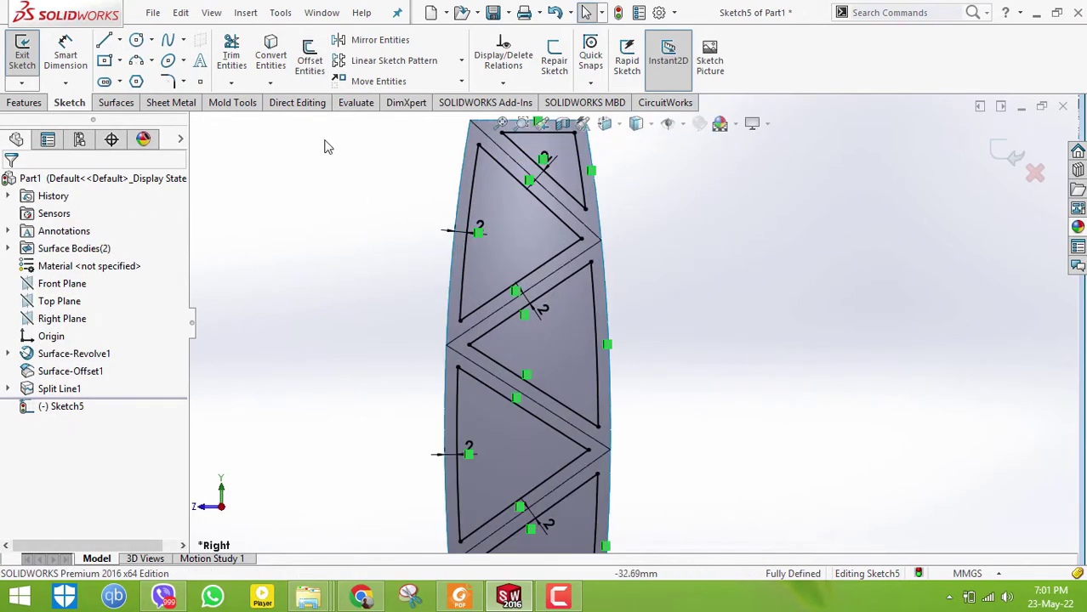
left_click(117, 102)
Step: Trim the surface with Sketch5 using Keep selections, keeping the lattice band
left_click(568, 68)
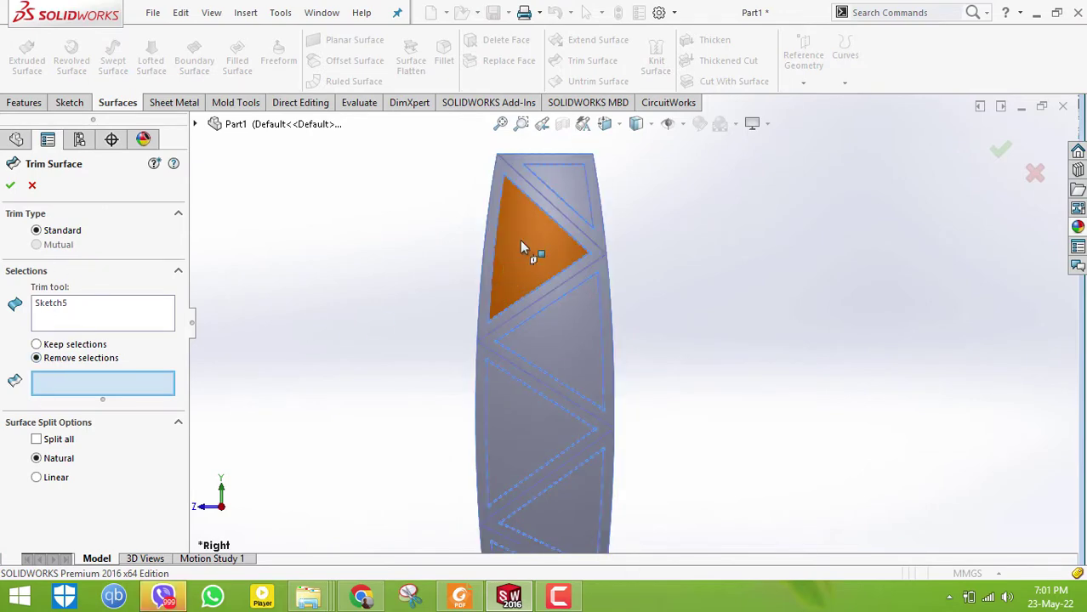
left_click(520, 235)
left_click(85, 345)
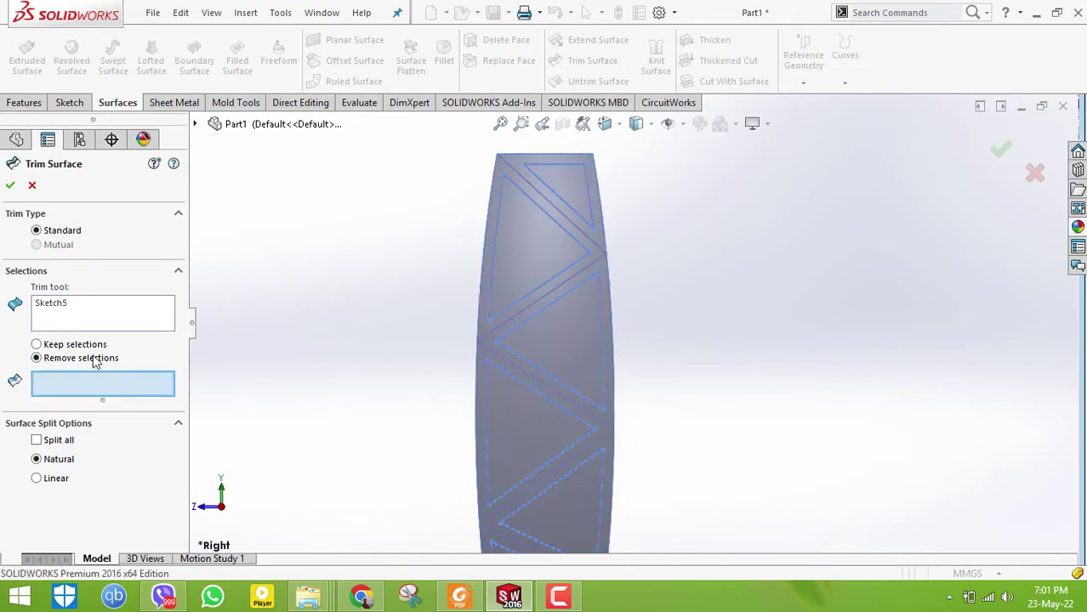
left_click(537, 156)
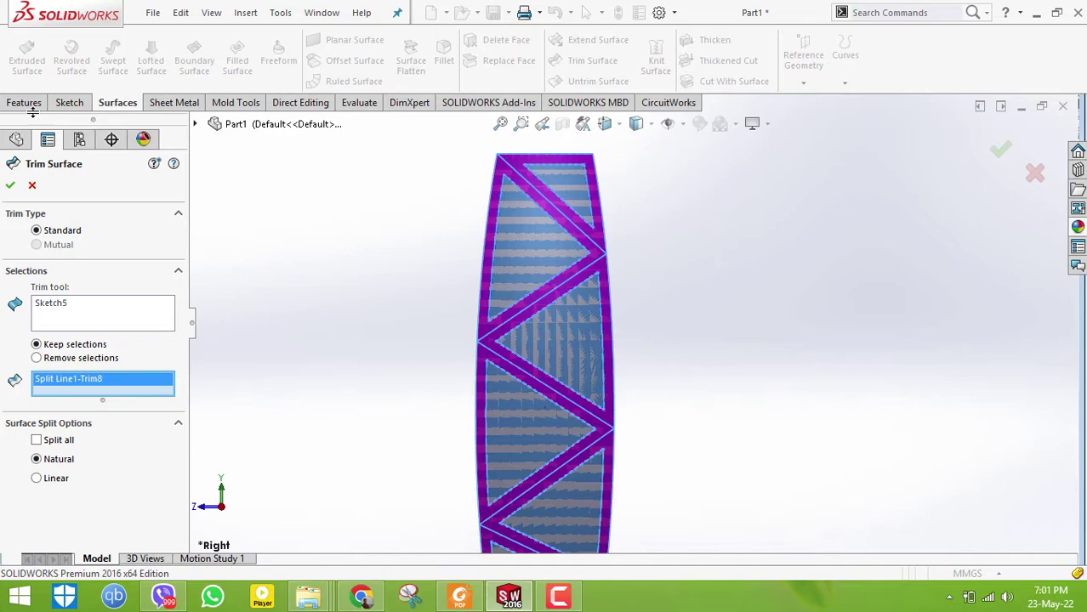
left_click(11, 189)
Step: Hide and then re-show the Surface-Offset1 body to check the trim
left_click(7, 248)
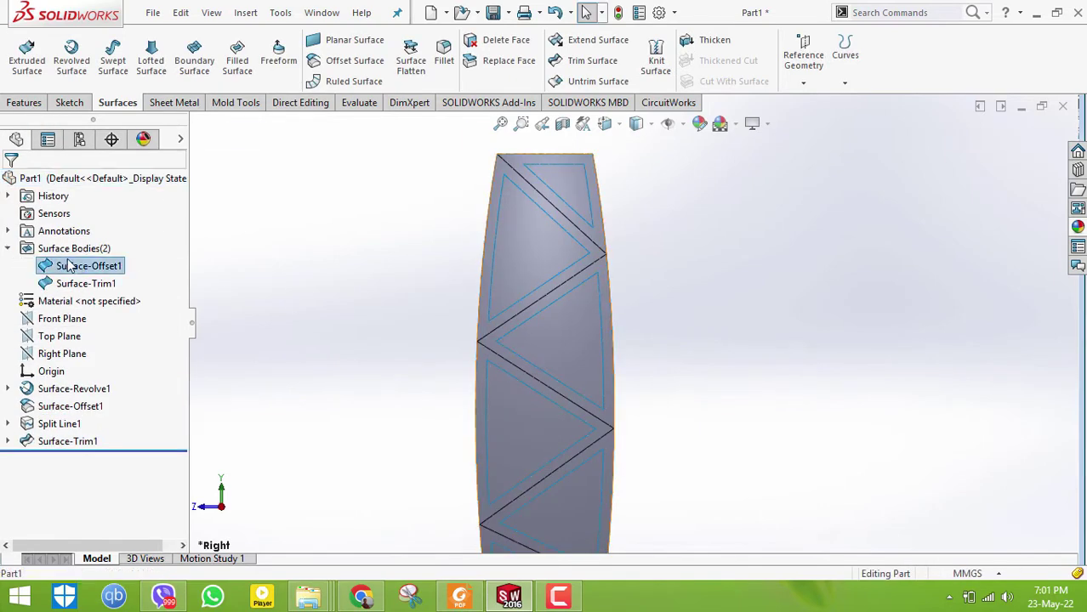
left_click(71, 266)
left_click(63, 241)
scroll(528, 328, "down", 2)
scroll(511, 337, "down", 2)
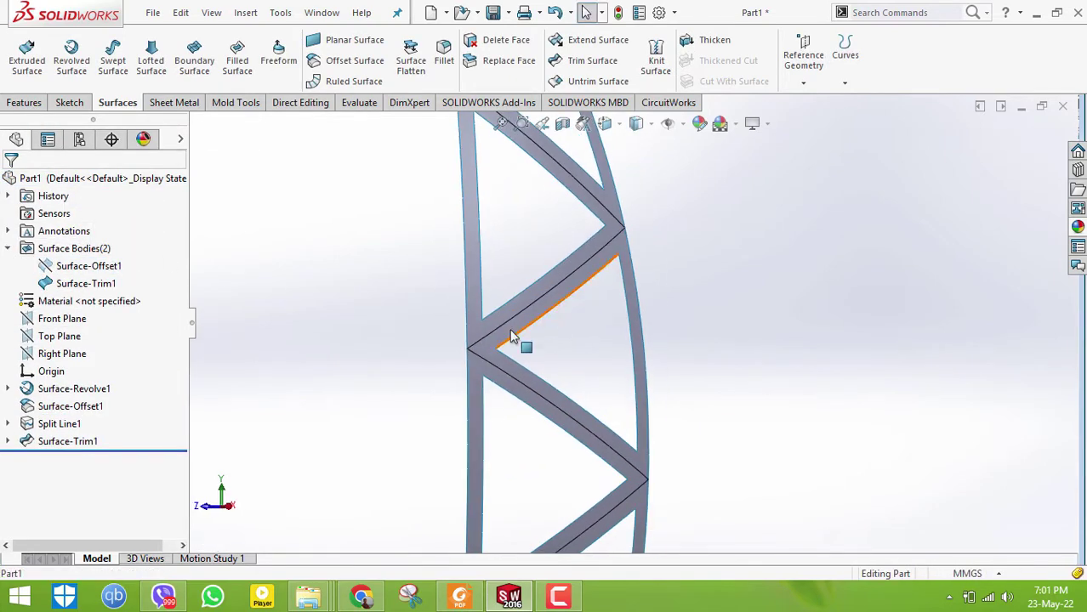
left_click(85, 266)
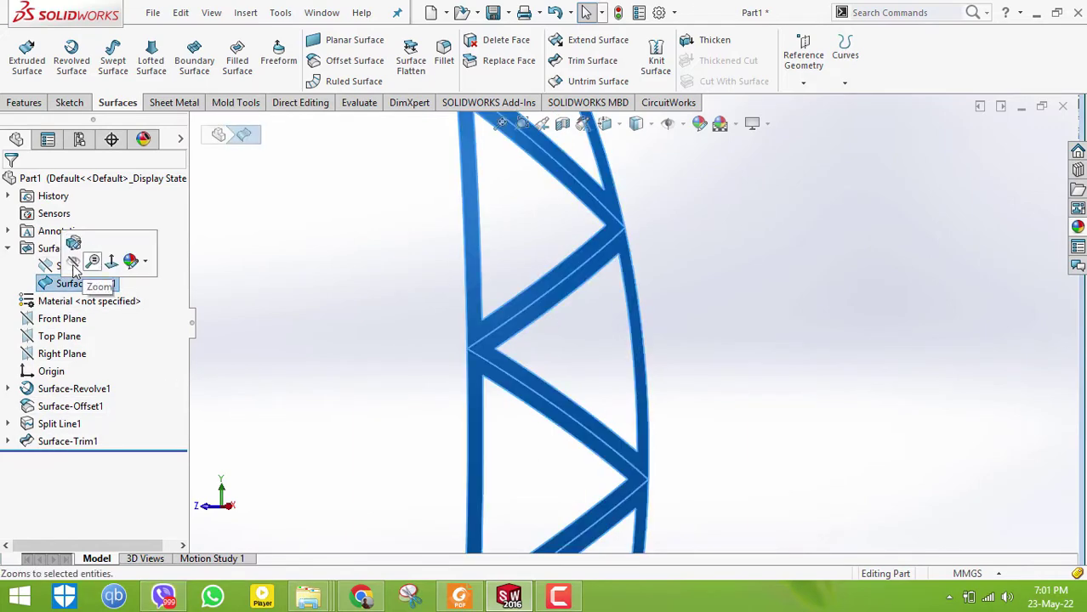
left_click(66, 240)
Step: Edit Surface-Trim1 to keep the offset surface's lattice band instead
left_click(32, 443)
left_click(38, 418)
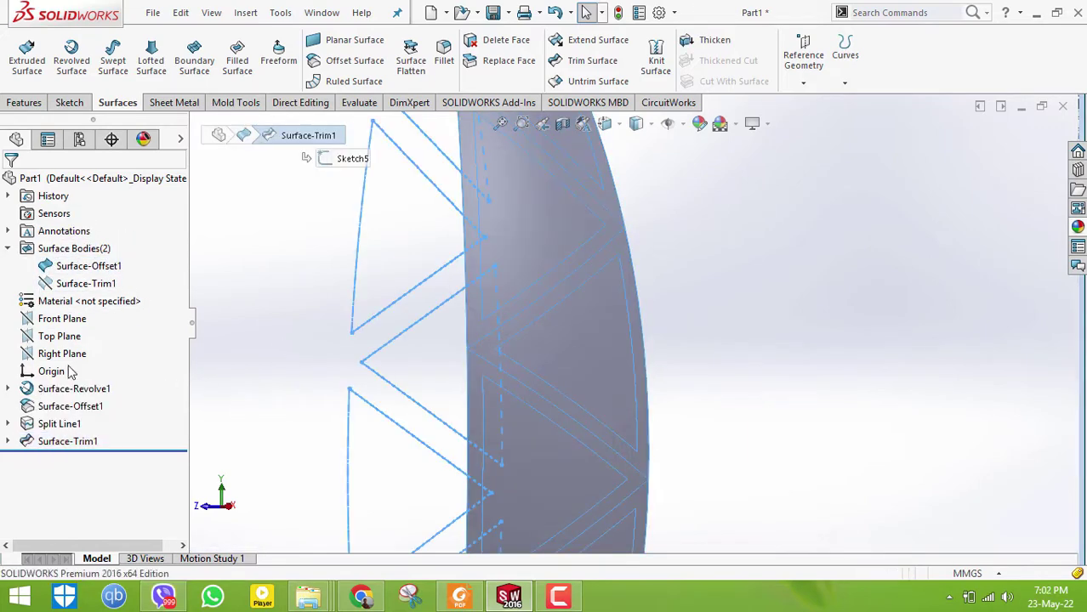
right_click(110, 384)
left_click(128, 388)
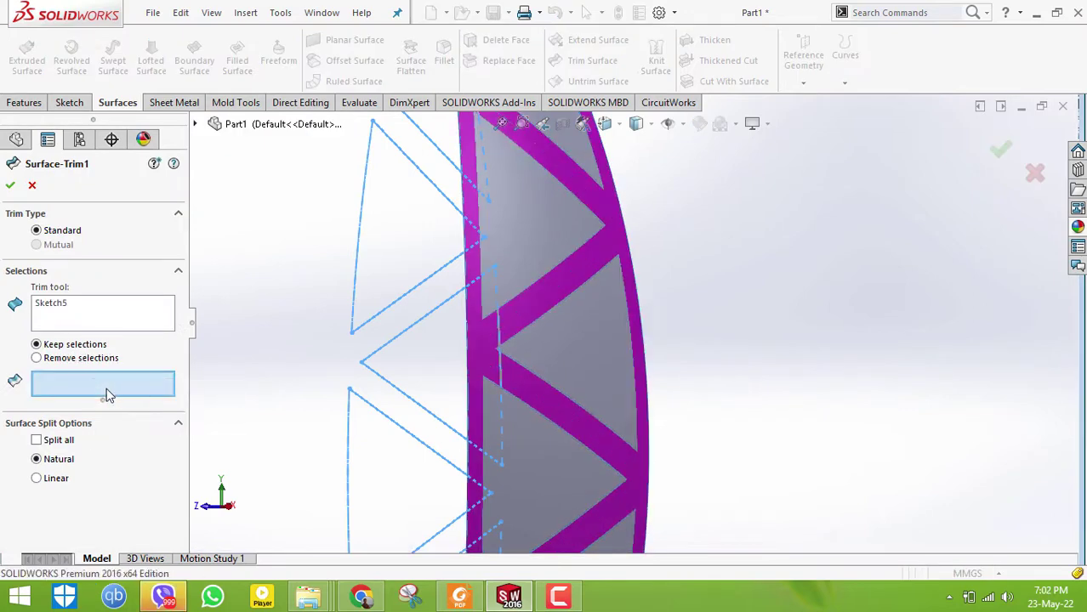
left_click(528, 312)
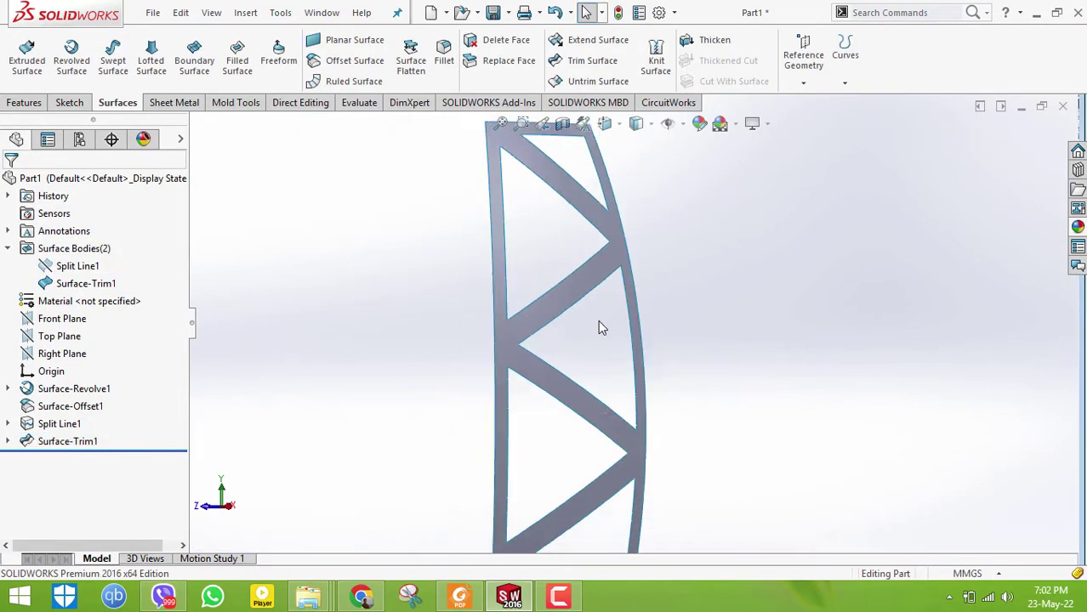
mouse_move(599, 325)
middle_mouse_down()
mouse_move(566, 371)
mouse_move(538, 360)
middle_mouse_up()
scroll(561, 313, "down", 5)
Step: Thicken the trimmed lattice surface by 5 mm into a solid
left_click(563, 308)
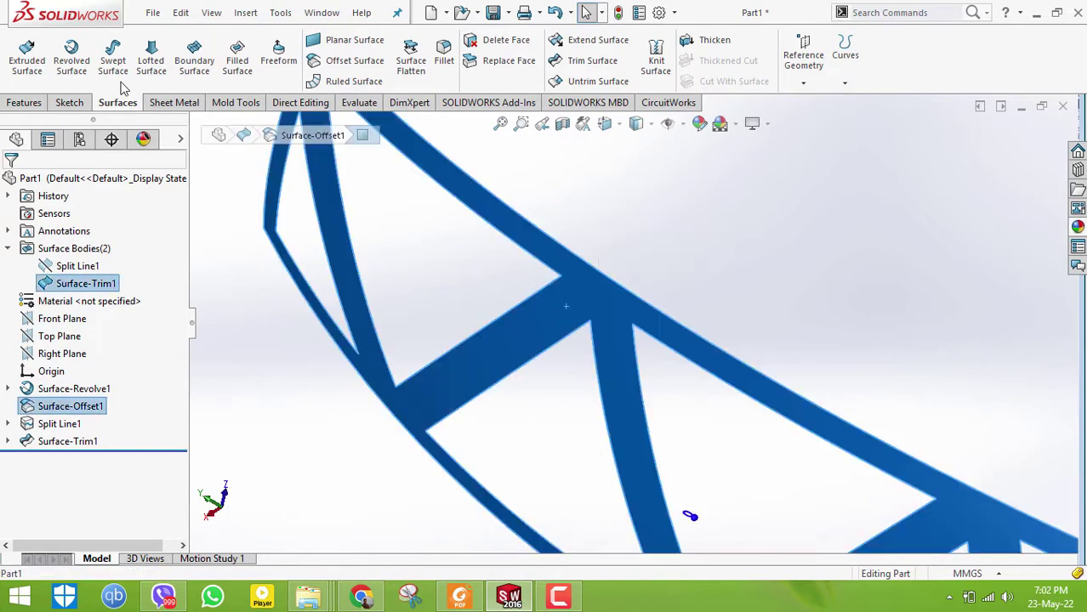
left_click(685, 43)
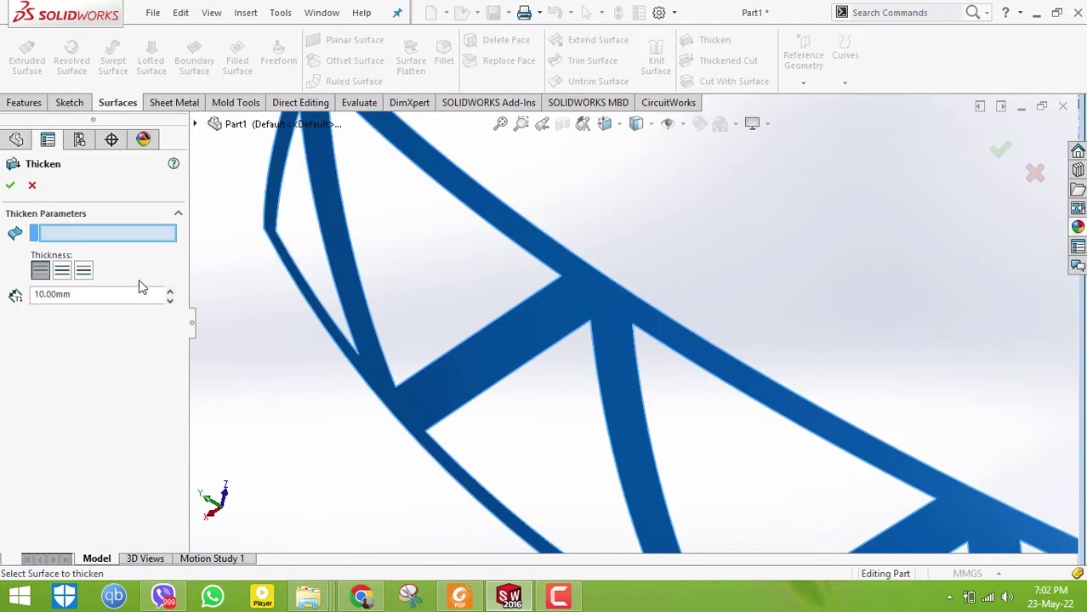
scroll(496, 355, "up", 5)
middle_click_drag(534, 311, 548, 375)
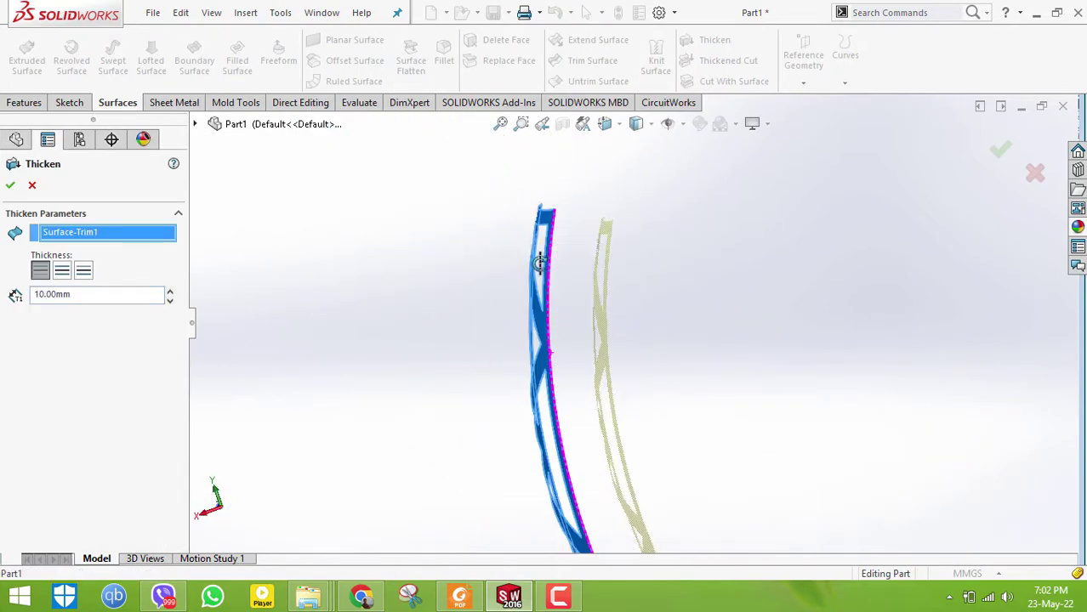
left_click(97, 295)
type("5")
key("Return")
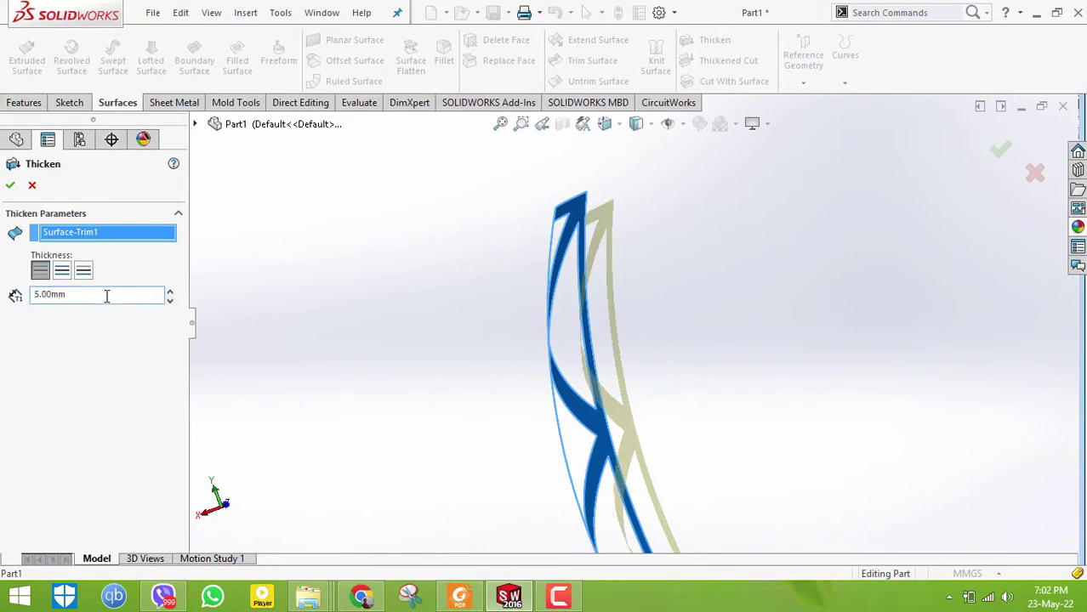
middle_click_drag(708, 493, 715, 262)
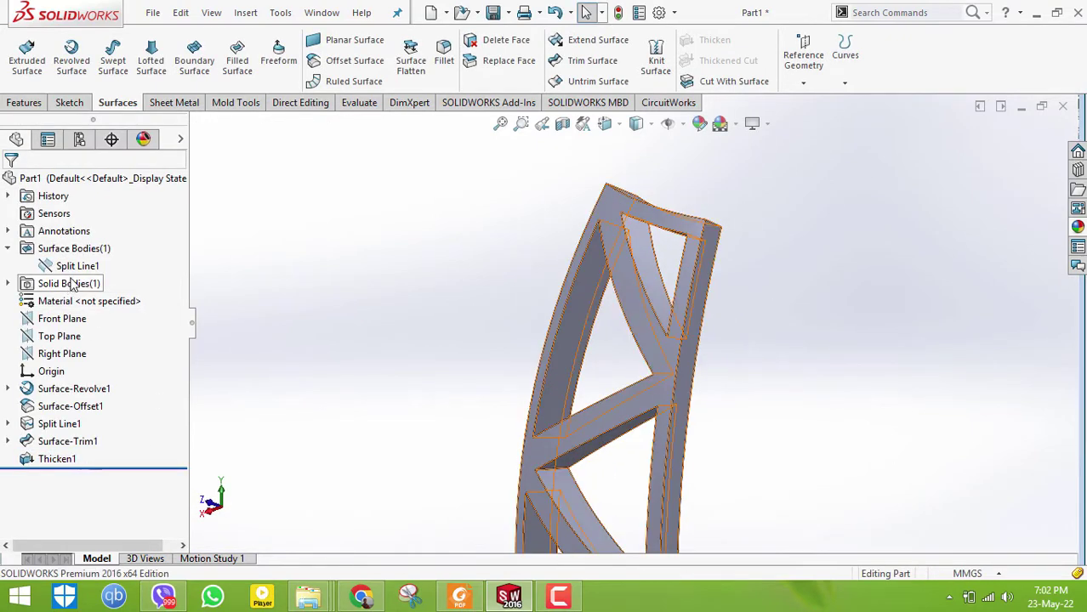
Step: Roll back above Split Line1 and create a 0.00 mm Offset Surface of the curved face
right_click(51, 424)
left_click(228, 369)
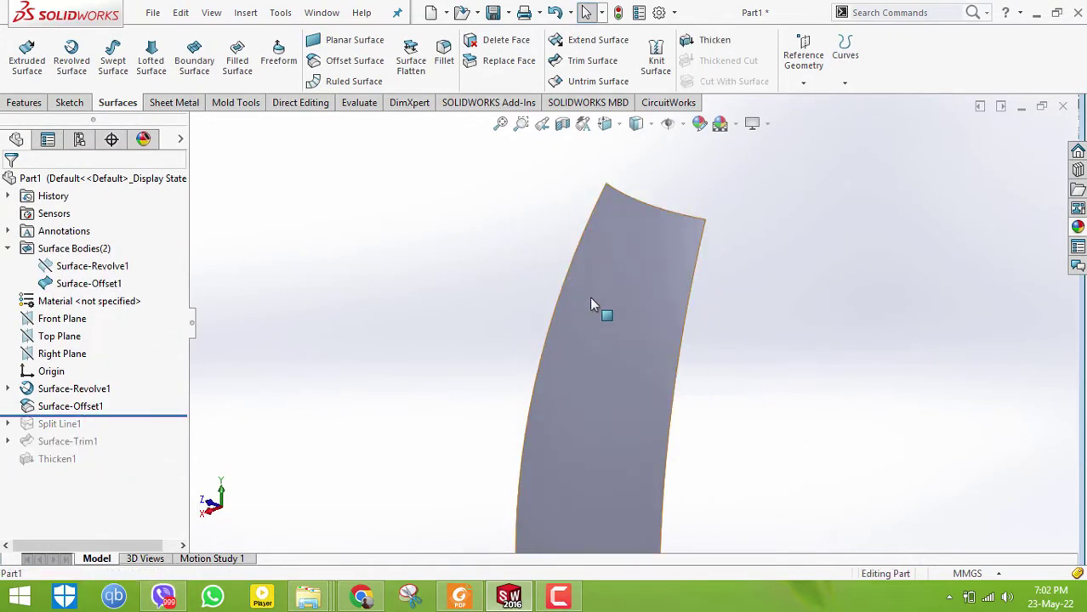
left_click(589, 297)
left_click(351, 74)
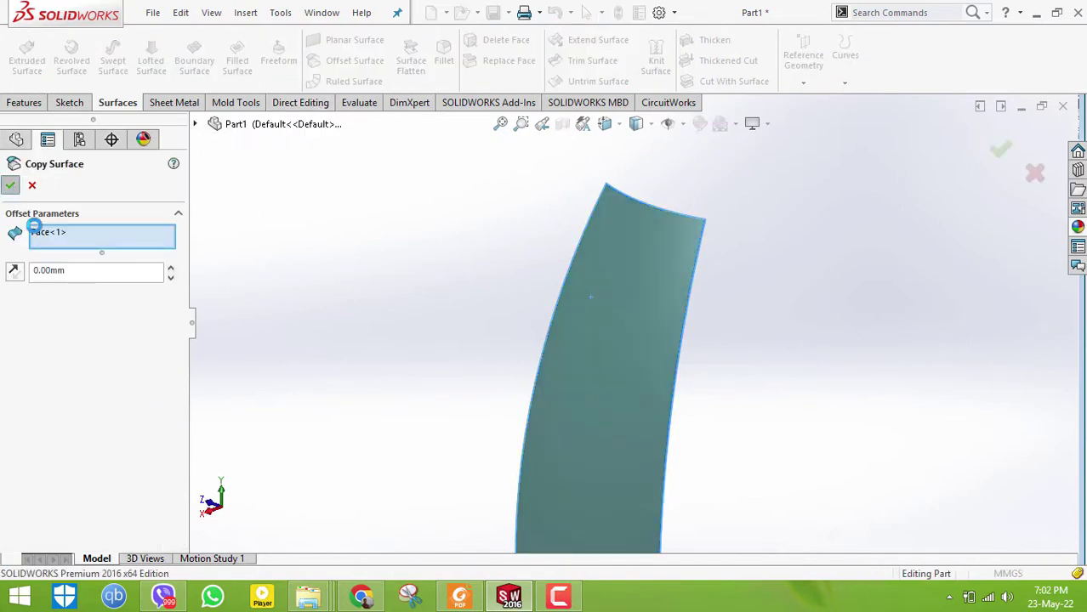
left_click(10, 185)
Step: Roll the tree forward, inspect the split, Thicken1 and copied surface bodies, and select Surface-Offset2
left_click_drag(121, 457, 121, 504)
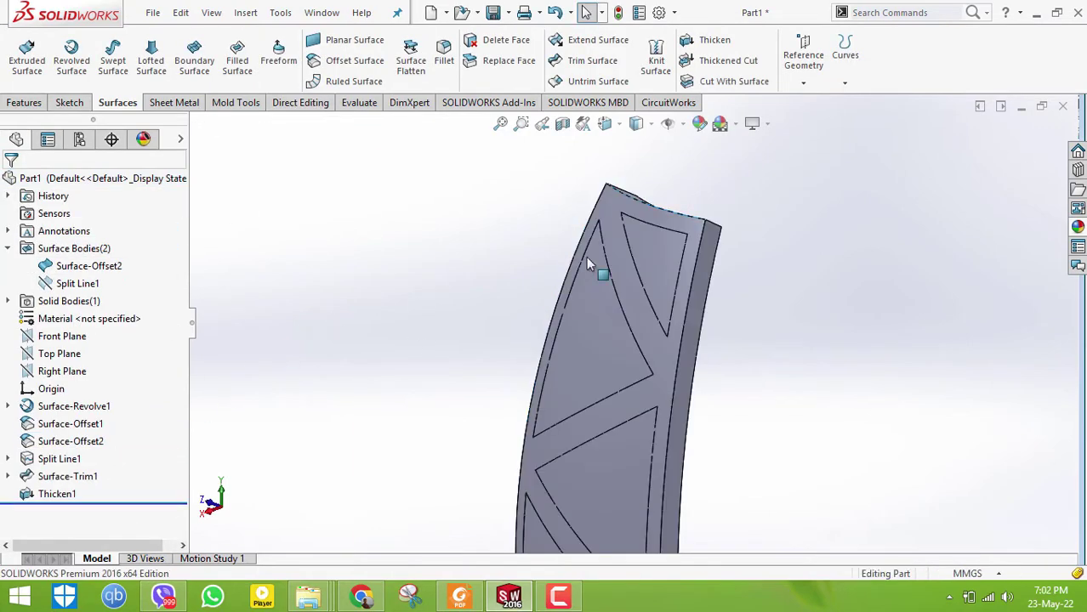
left_click(51, 458)
mouse_move(121, 503)
left_mouse_down()
mouse_move(119, 451)
mouse_move(119, 466)
left_mouse_up()
left_click(78, 302)
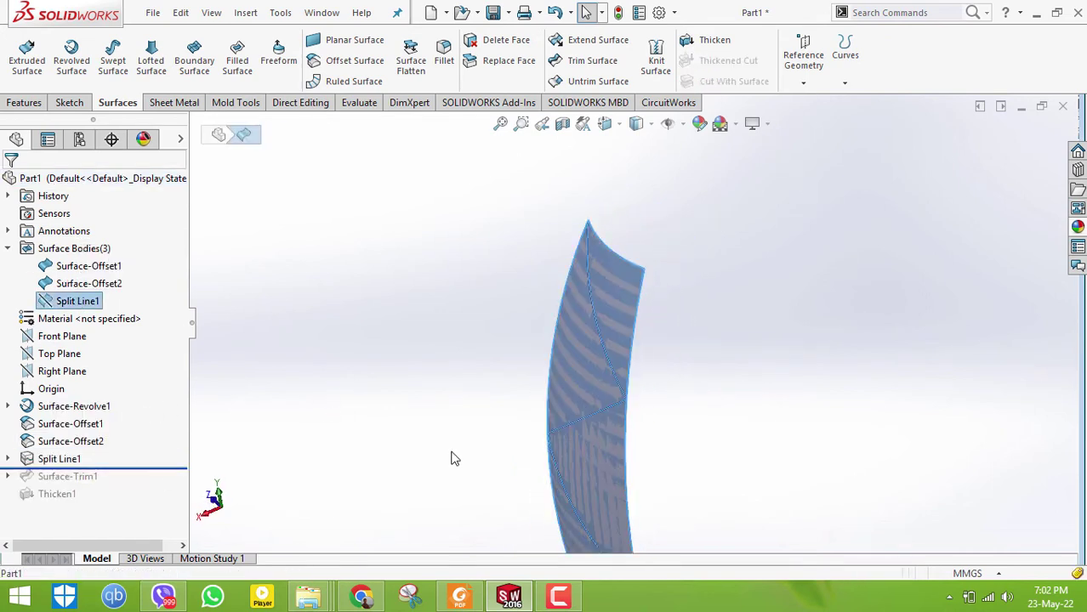
mouse_move(135, 472)
left_mouse_down()
mouse_move(133, 485)
mouse_move(102, 500)
left_mouse_up()
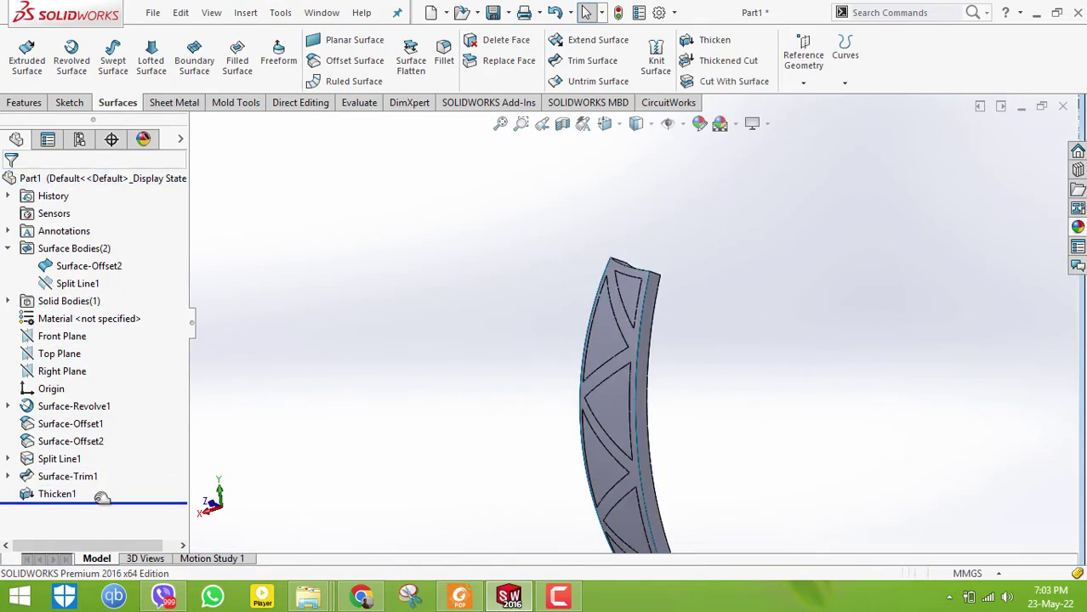
left_click(8, 301)
mouse_move(340, 408)
middle_mouse_down()
mouse_move(667, 368)
mouse_move(472, 279)
middle_mouse_up()
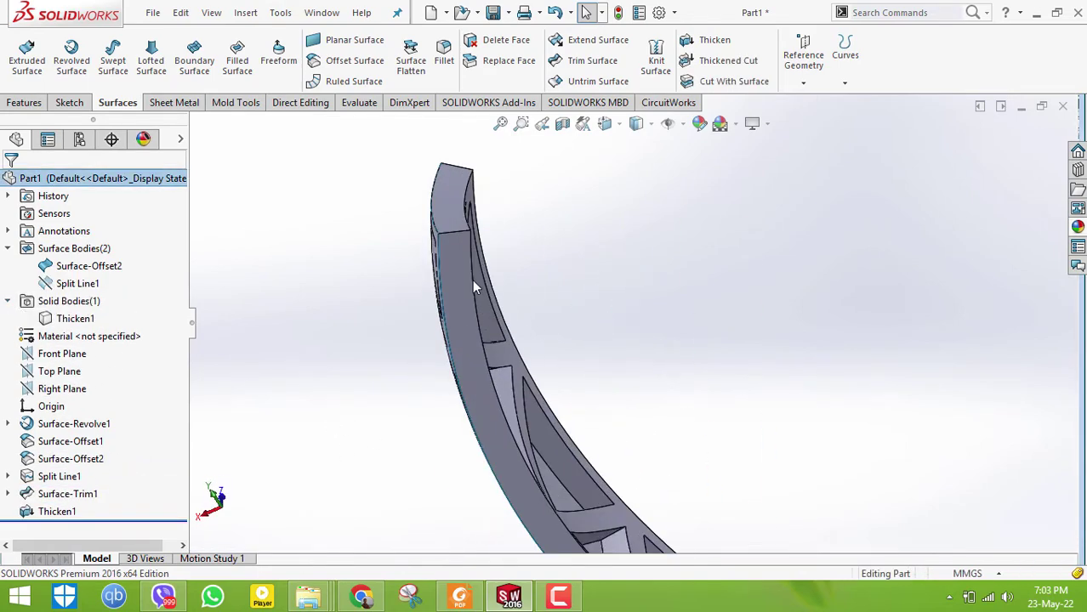
left_click(68, 267)
middle_click_drag(297, 280, 387, 281)
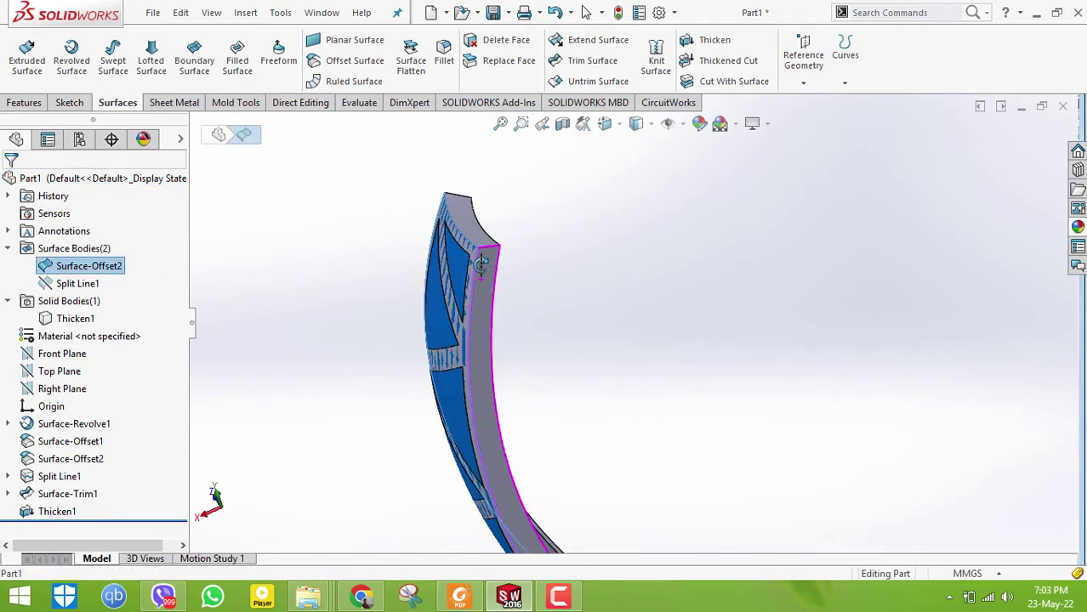
middle_click_drag(387, 280, 440, 297)
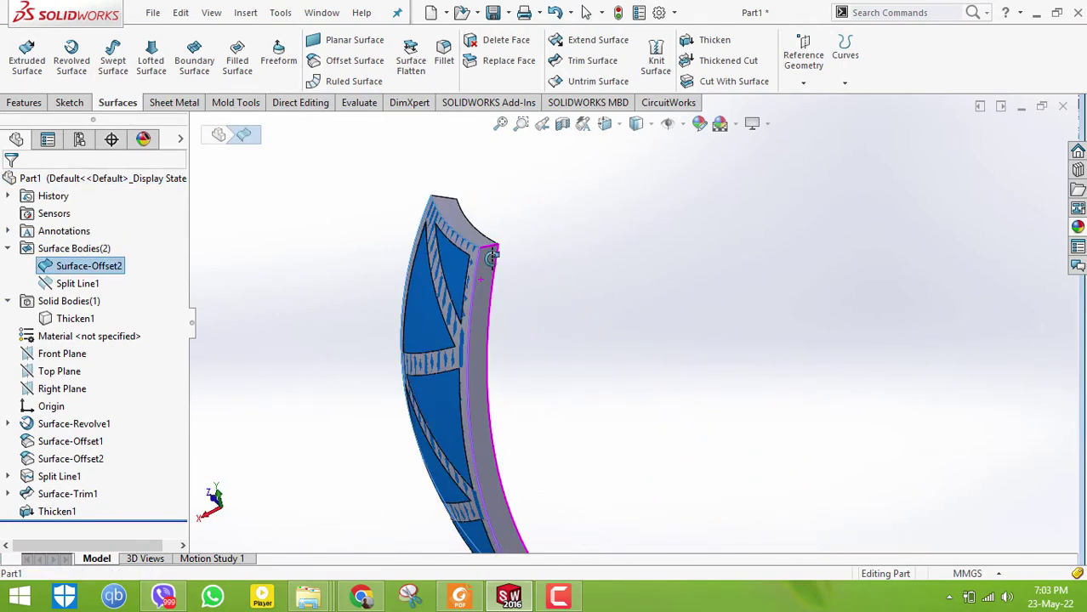
left_click(61, 460)
Step: Delete Surface-Offset2 and start a new sketch on the Front Plane
key("Delete")
left_click(61, 336)
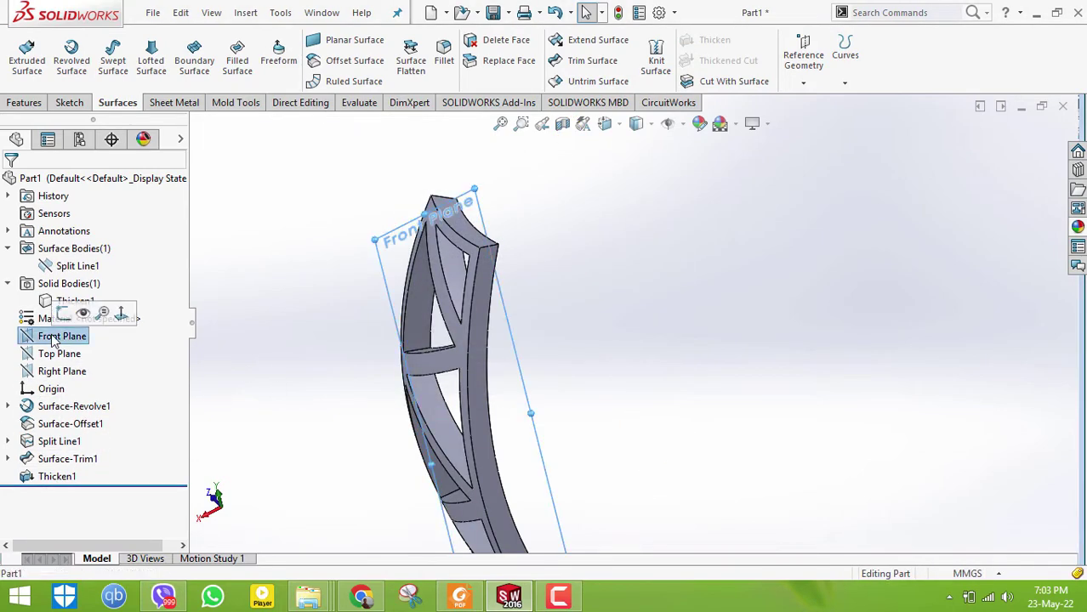
middle_click_drag(821, 278, 418, 447)
right_click(51, 336)
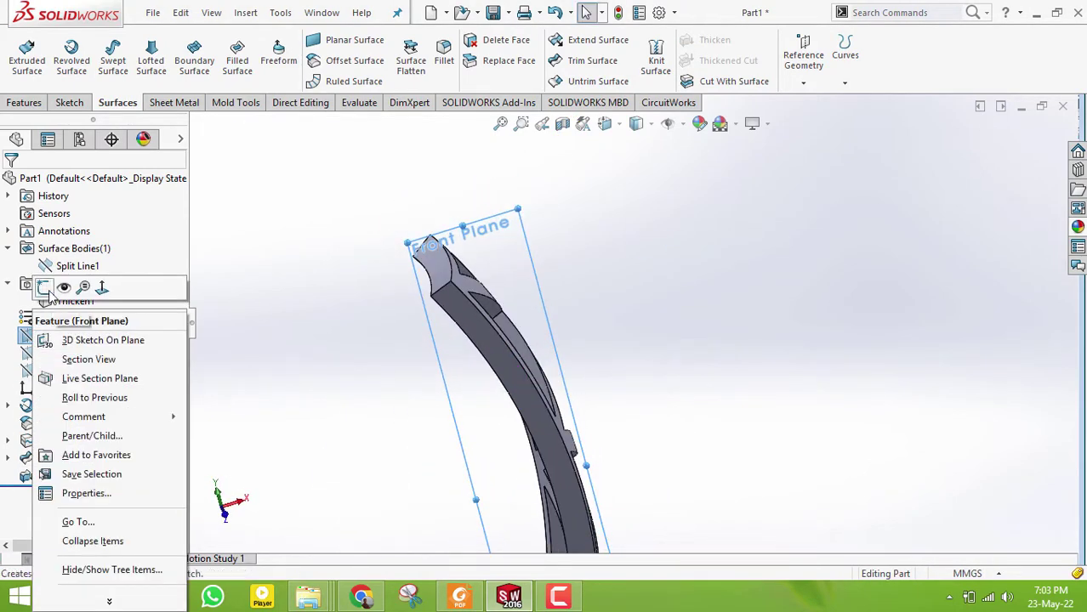
left_click(49, 290)
Step: Draw a vertical line as the axis and convert it to a construction centerline
key("l")
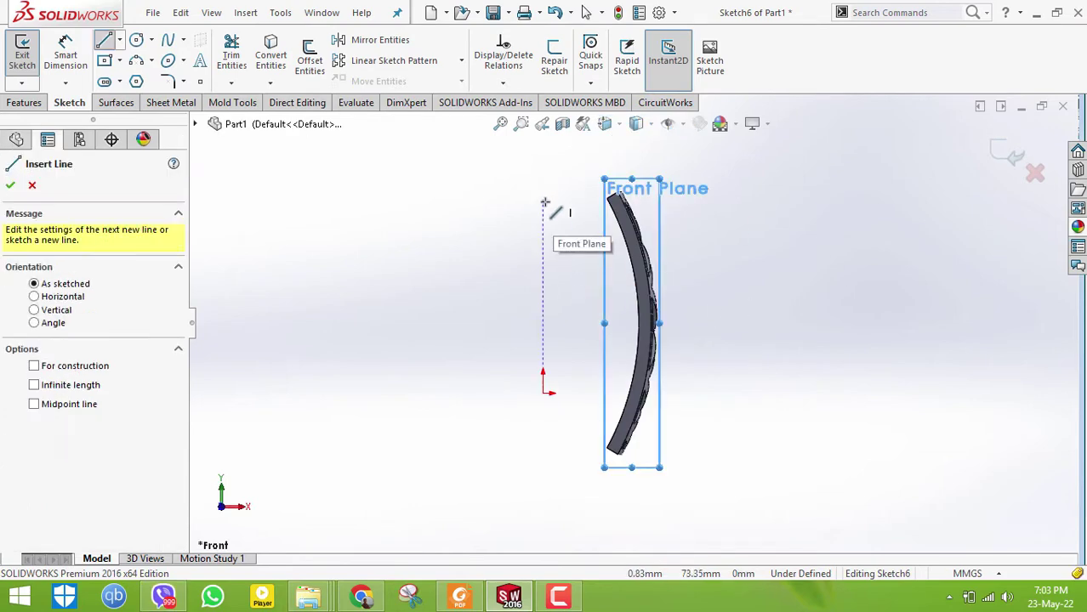
left_click(543, 473)
key("Escape")
left_click(543, 444)
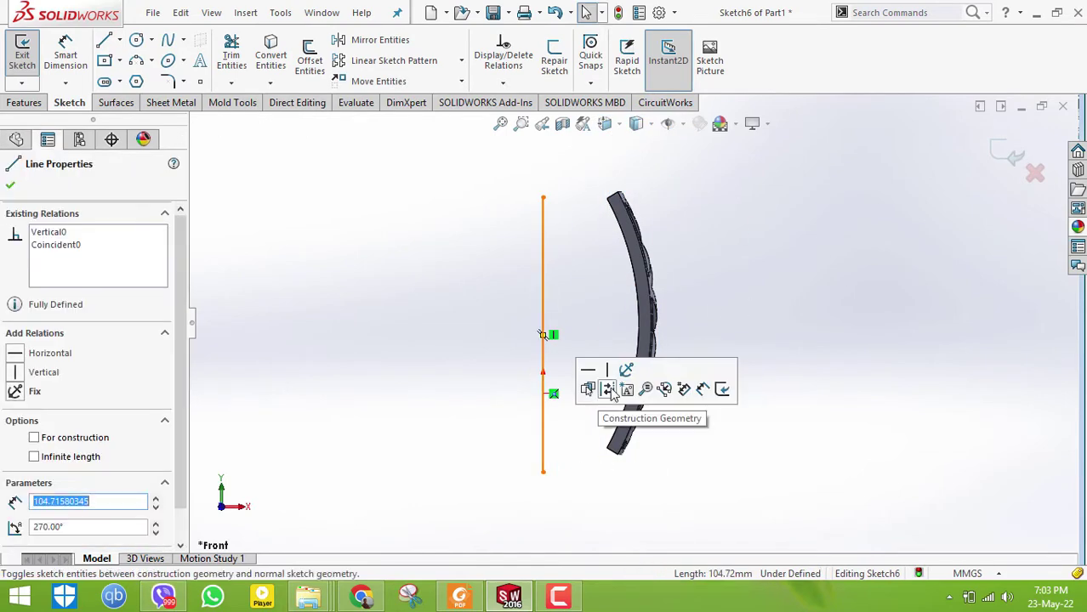
left_click(606, 401)
scroll(742, 444, "down", 5)
Step: Draw a horizontal line from the band's lower corner to the axis
key("l")
scroll(616, 421, "down", 2)
left_click(626, 396)
scroll(511, 387, "up", 2)
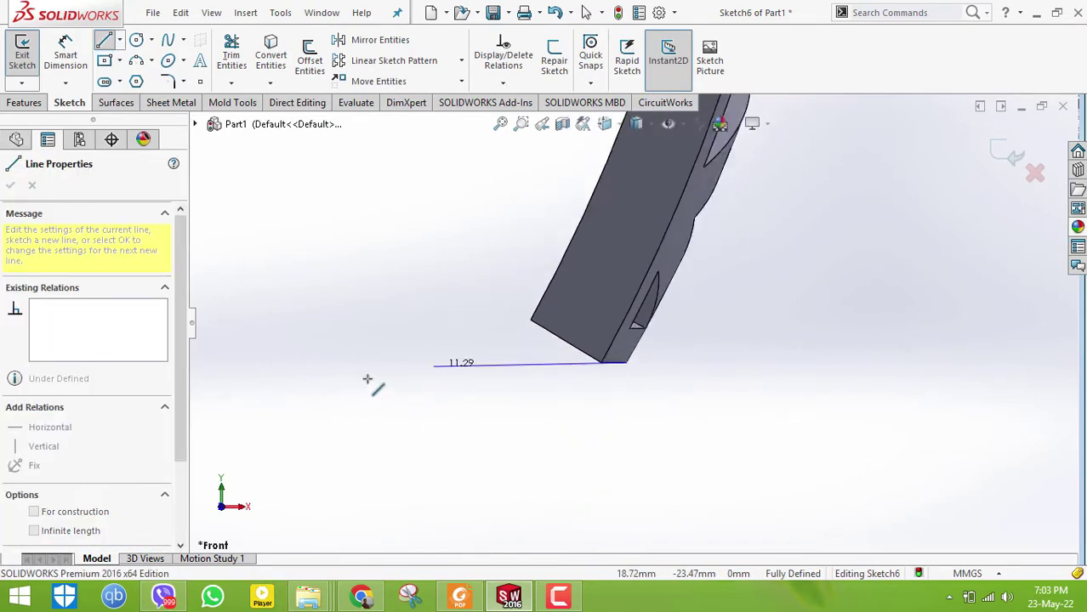
scroll(378, 357, "up", 1)
left_click(381, 343)
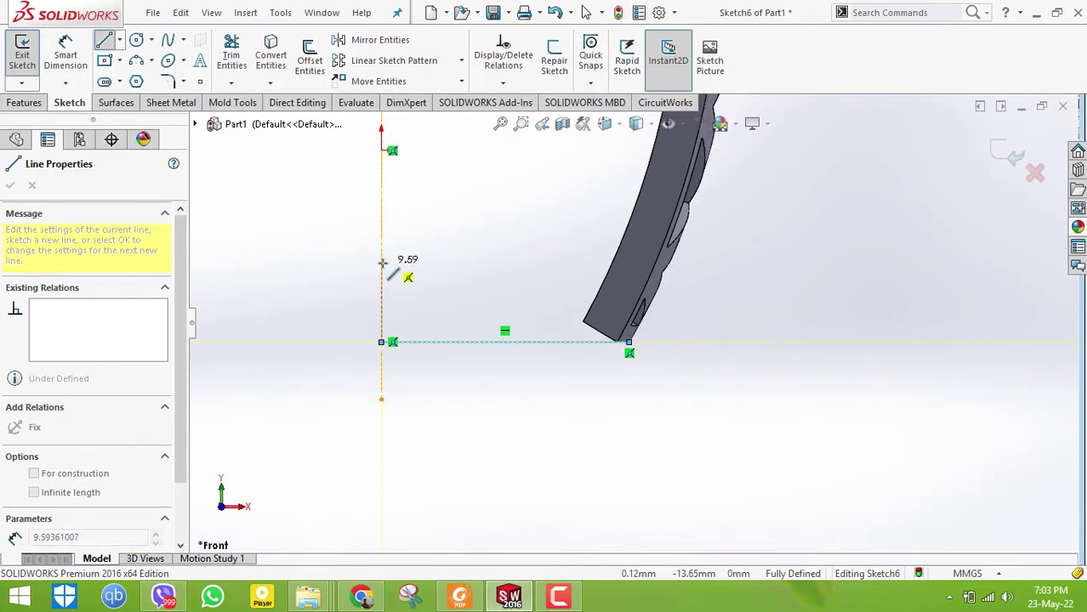
key("Escape")
scroll(641, 324, "up", 3)
scroll(641, 324, "up", 2)
scroll(663, 255, "down", 5)
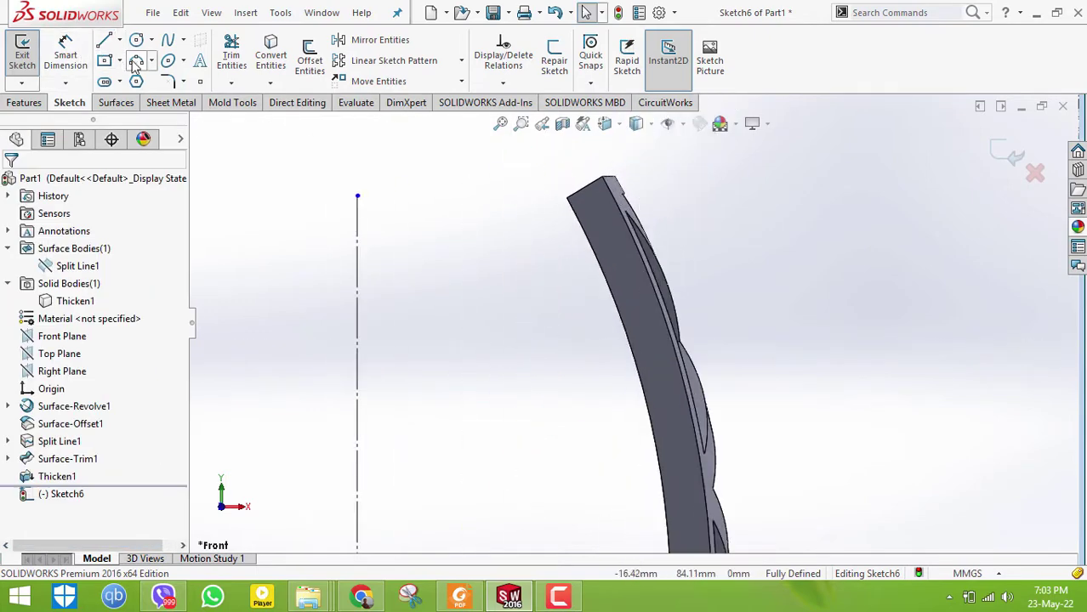
Step: Draw a spline from the band's lower corner along the lattice band
left_click(135, 61)
scroll(660, 381, "up", 5)
key("Escape")
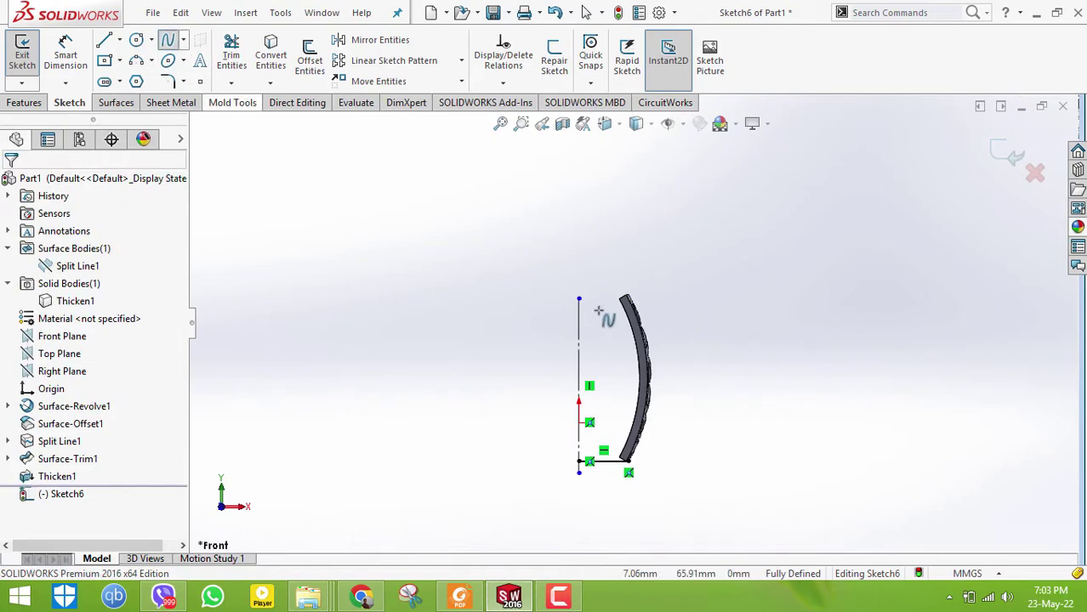
scroll(621, 297, "down", 5)
left_click(670, 274)
scroll(629, 357, "up", 3)
scroll(596, 477, "down", 3)
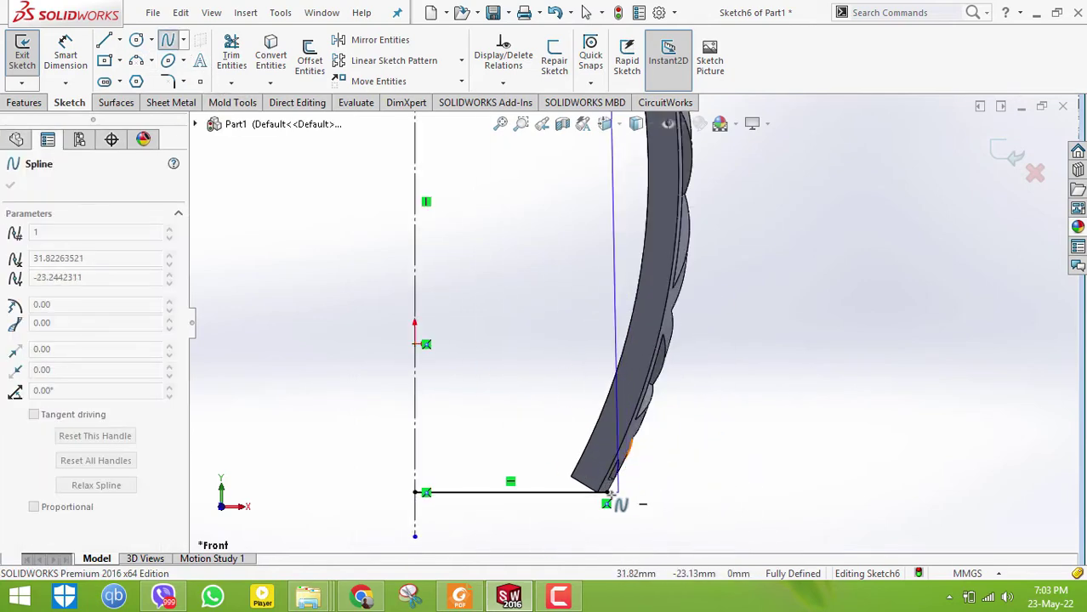
right_click(728, 337)
left_click(740, 338)
Step: Show the spline's control polygon and drag a vertex so the curve bulges to follow the band
right_click(607, 294)
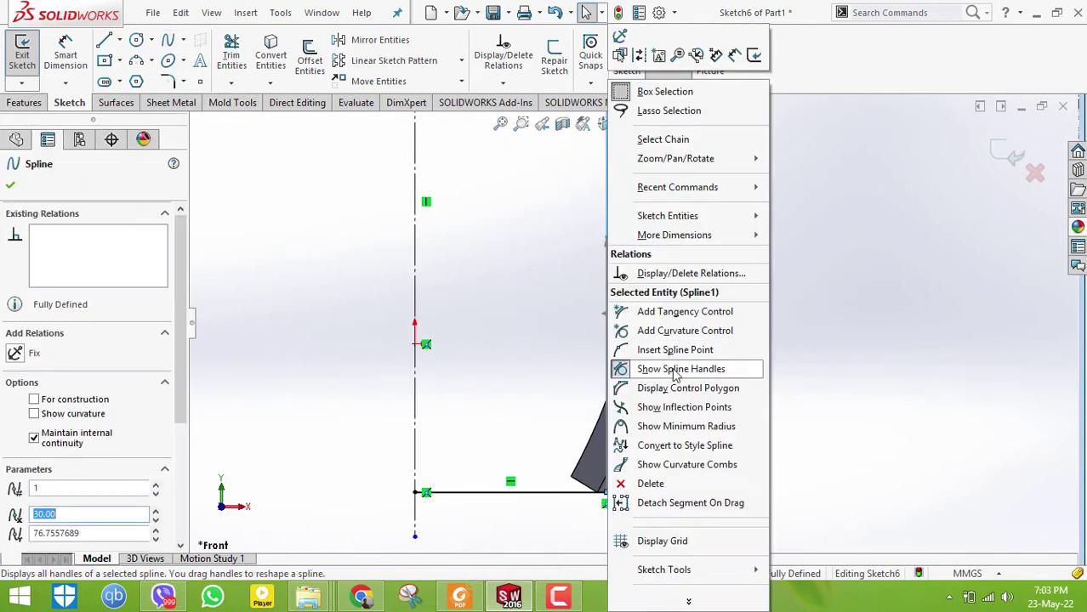
left_click(701, 389)
scroll(629, 281, "up", 3)
scroll(655, 323, "down", 3)
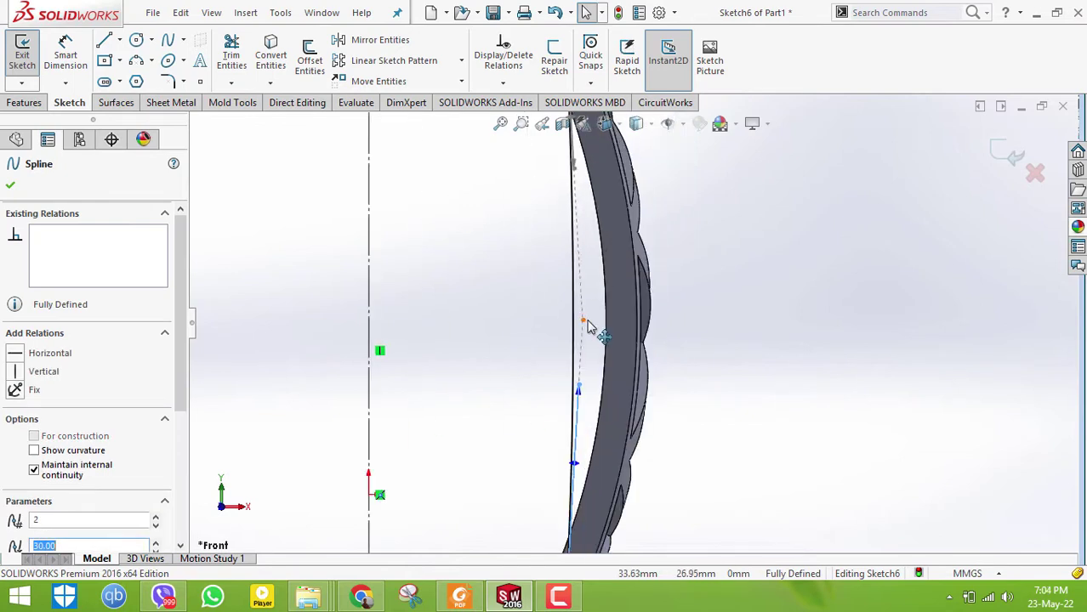
left_click(695, 346)
scroll(656, 269, "up", 3)
scroll(642, 374, "down", 3)
scroll(629, 364, "down", 3)
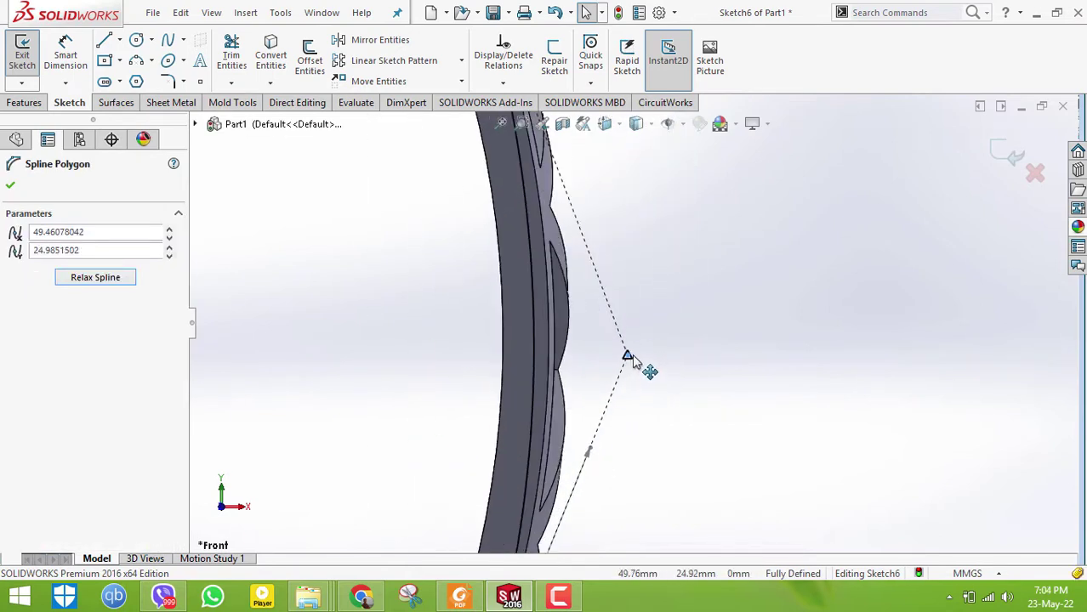
left_click_drag(630, 360, 660, 364)
scroll(648, 430, "up", 5)
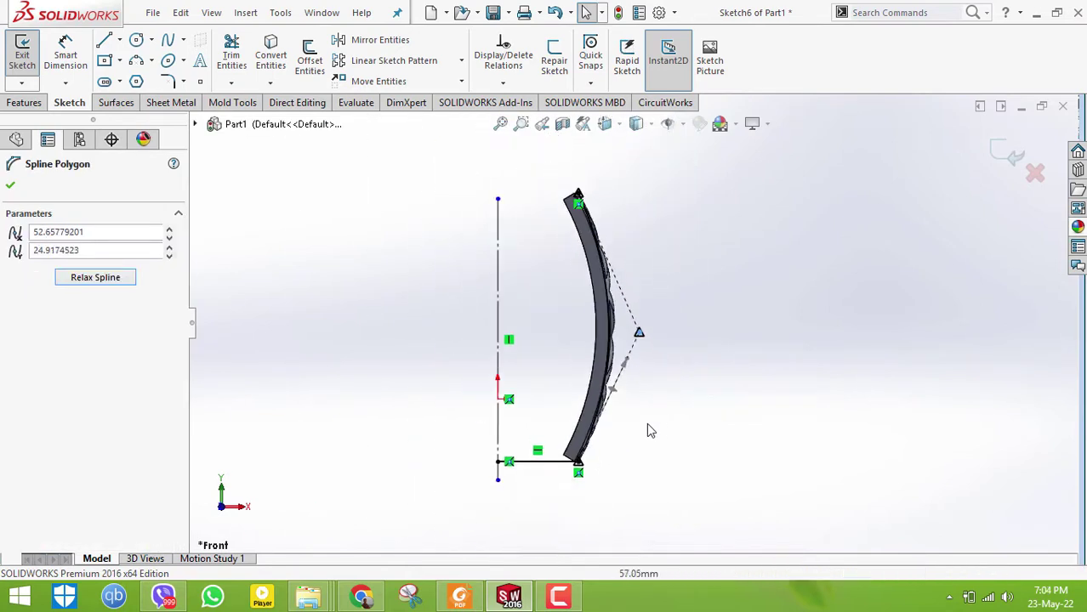
scroll(654, 243, "down", 1)
Step: Offset the spline and bottom line 10 mm with cap ends, then delete the lower cap arc
left_click_drag(701, 321, 580, 467)
left_click(309, 60)
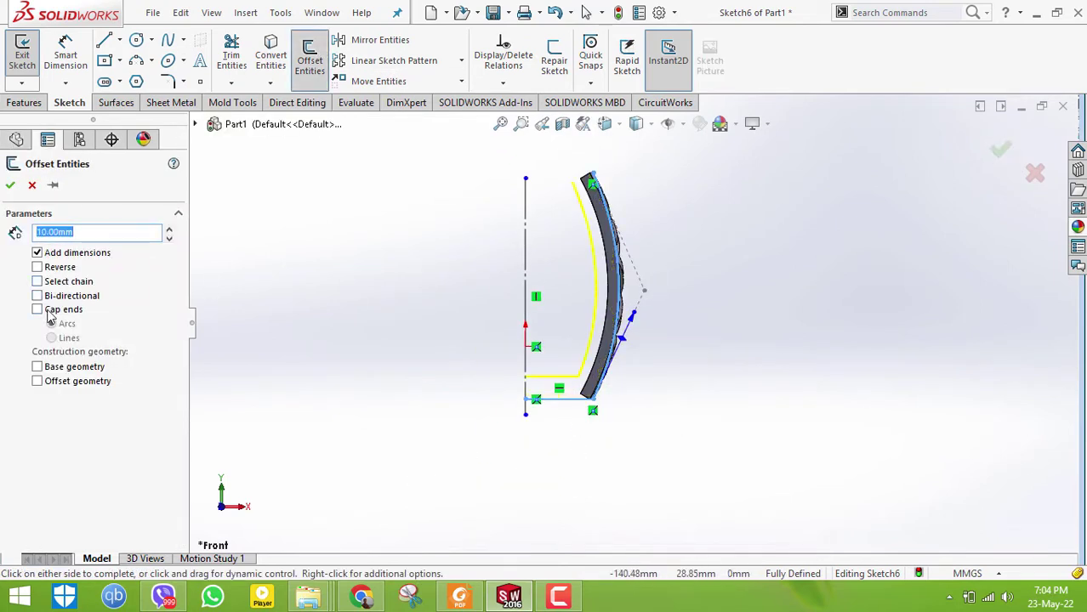
left_click(11, 184)
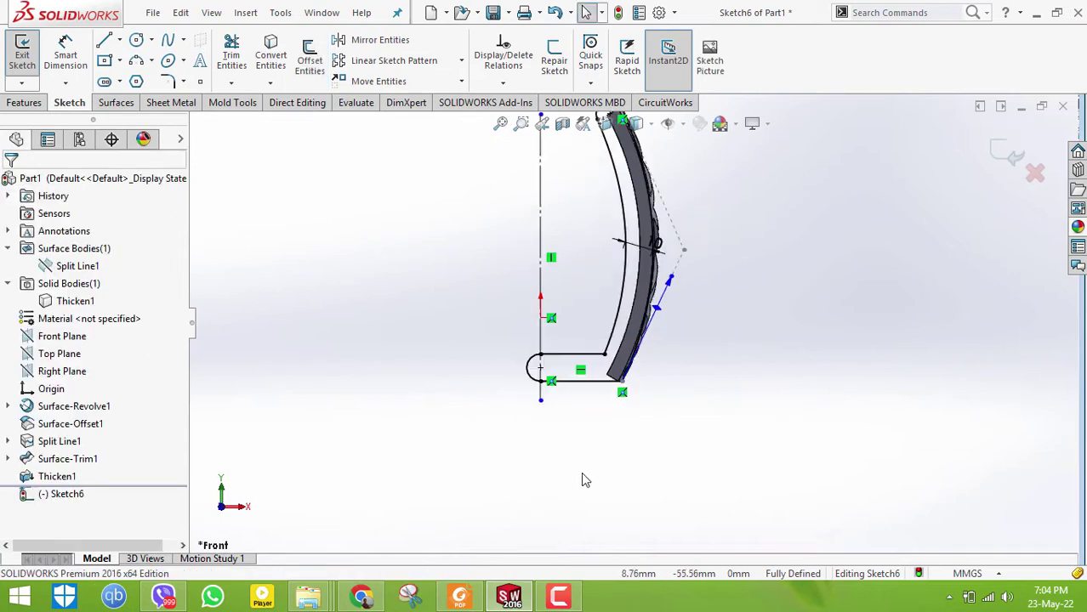
scroll(581, 472, "down", 3)
left_click(500, 265)
key("Delete")
Step: Close the profile with a short vertical line at the open end
right_click_drag(449, 257, 383, 254)
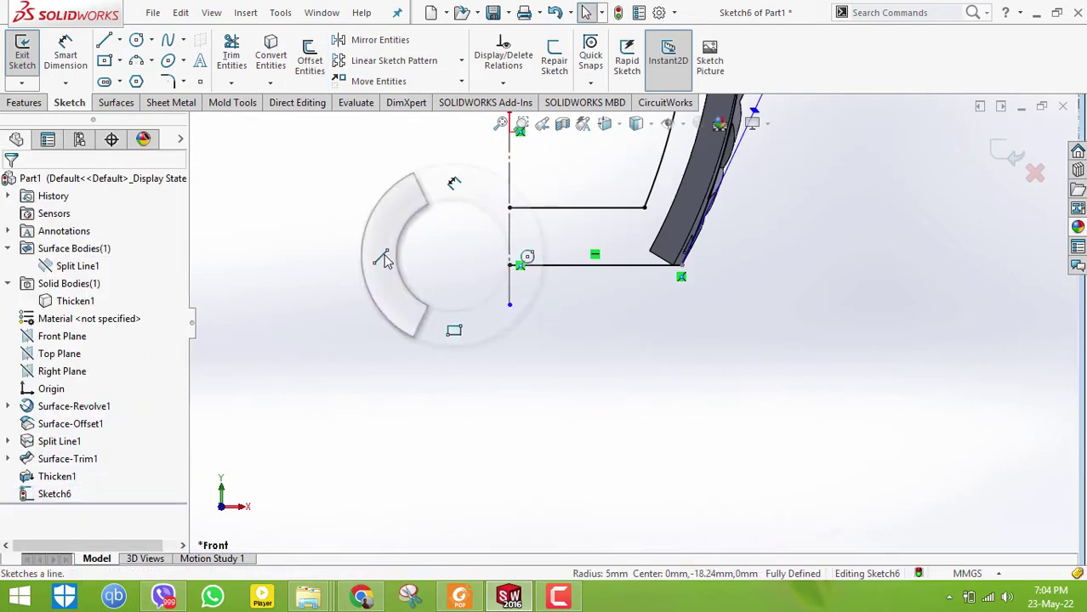
left_click_drag(509, 207, 509, 235)
key("Escape")
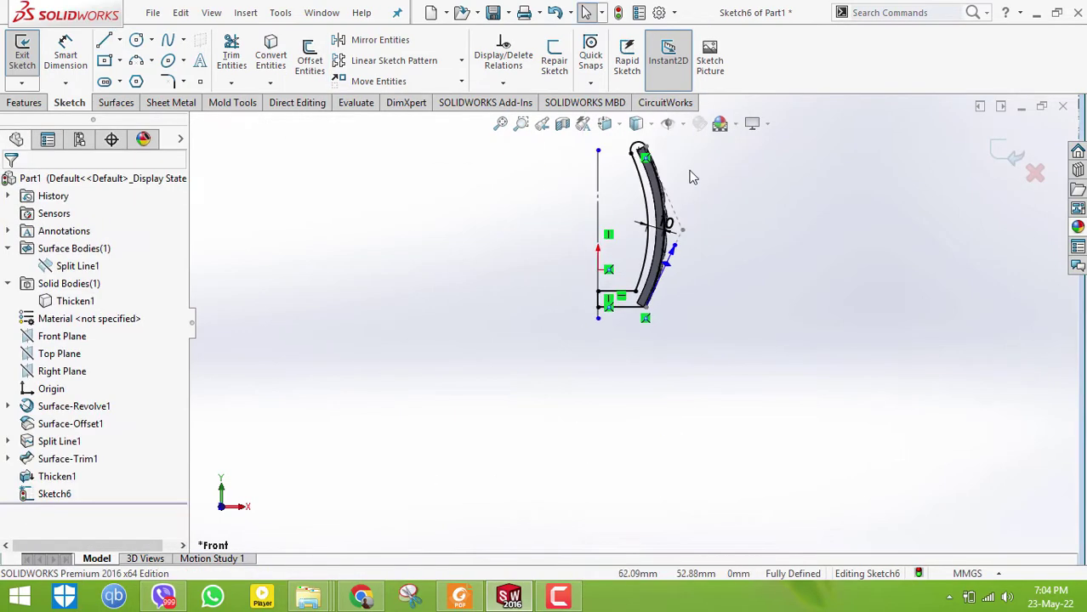
middle_click_drag(688, 175, 384, 233)
left_click(25, 103)
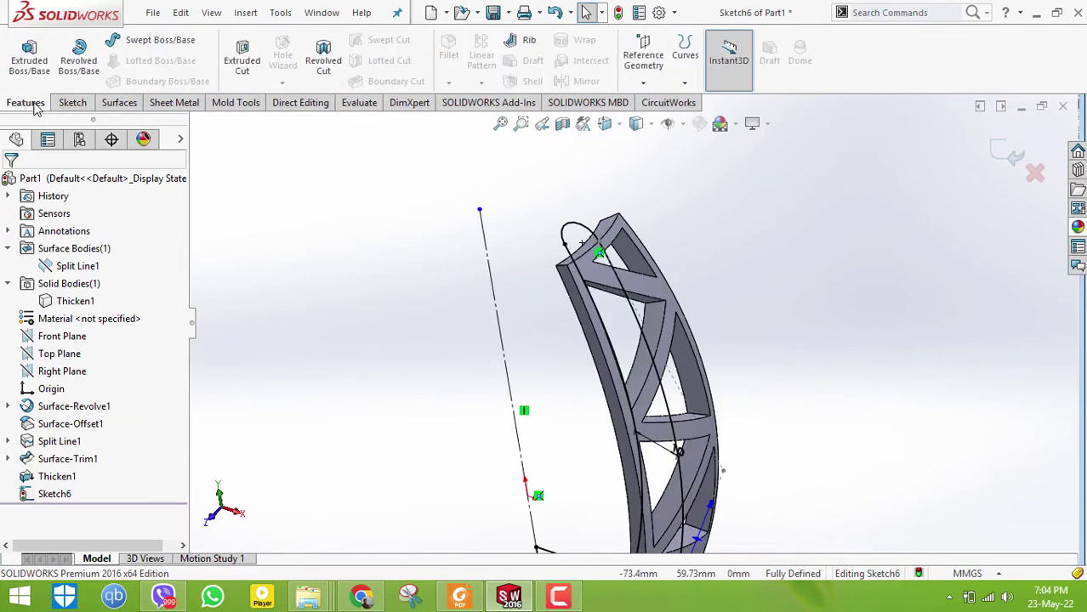
Step: Revolve Sketch6 18° in both directions about the centerline, merging with the lattice band
left_click(97, 65)
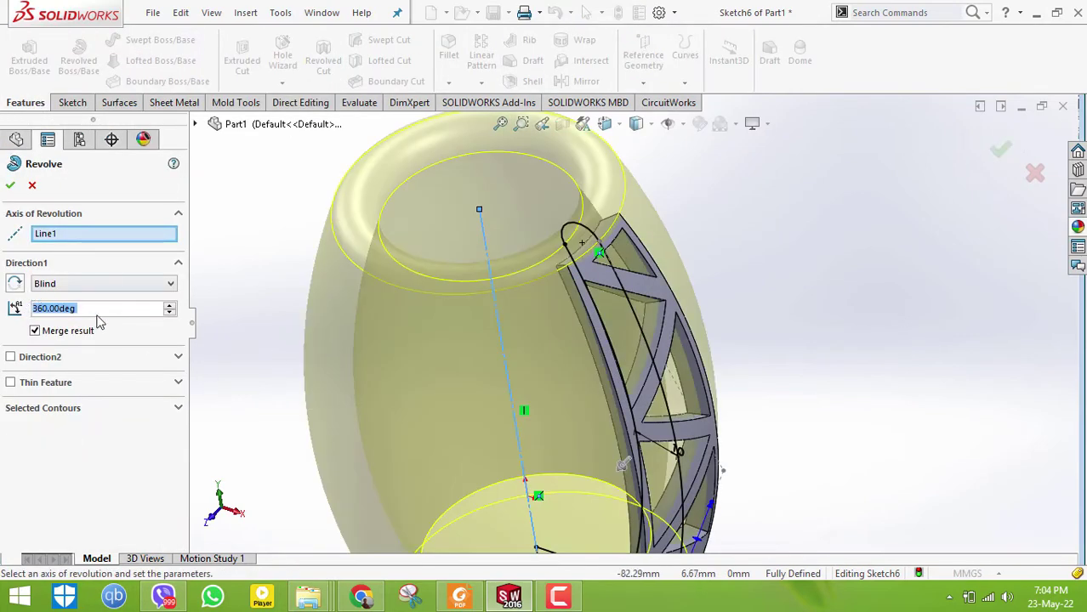
type("18")
key("Return")
left_click(11, 357)
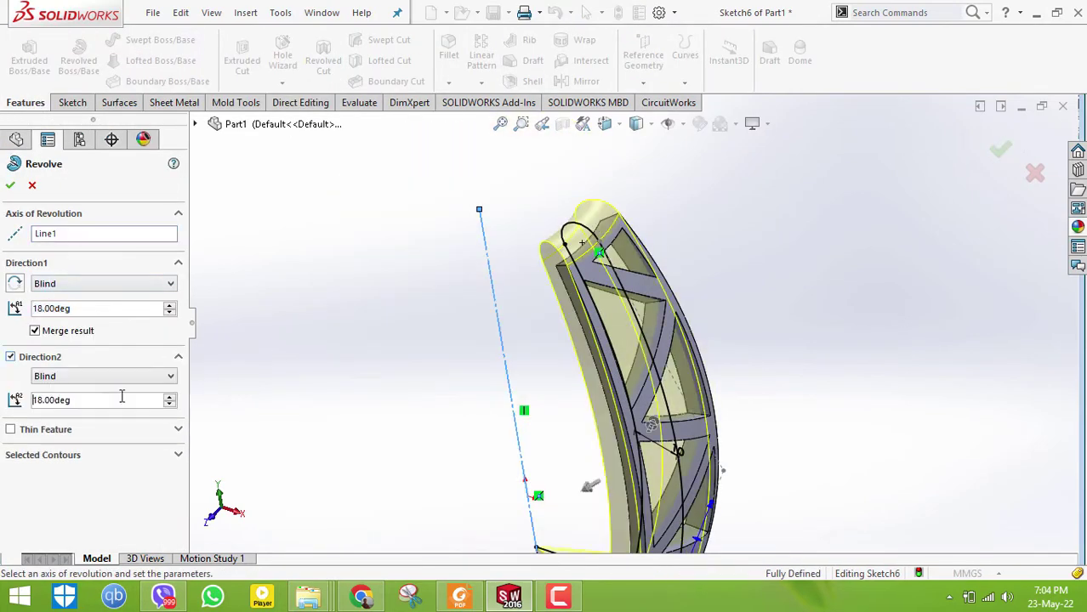
left_click(9, 186)
mouse_move(793, 274)
middle_mouse_down()
mouse_move(595, 298)
mouse_move(620, 378)
middle_mouse_up()
scroll(571, 173, "down", 5)
middle_click_drag(570, 172, 610, 229)
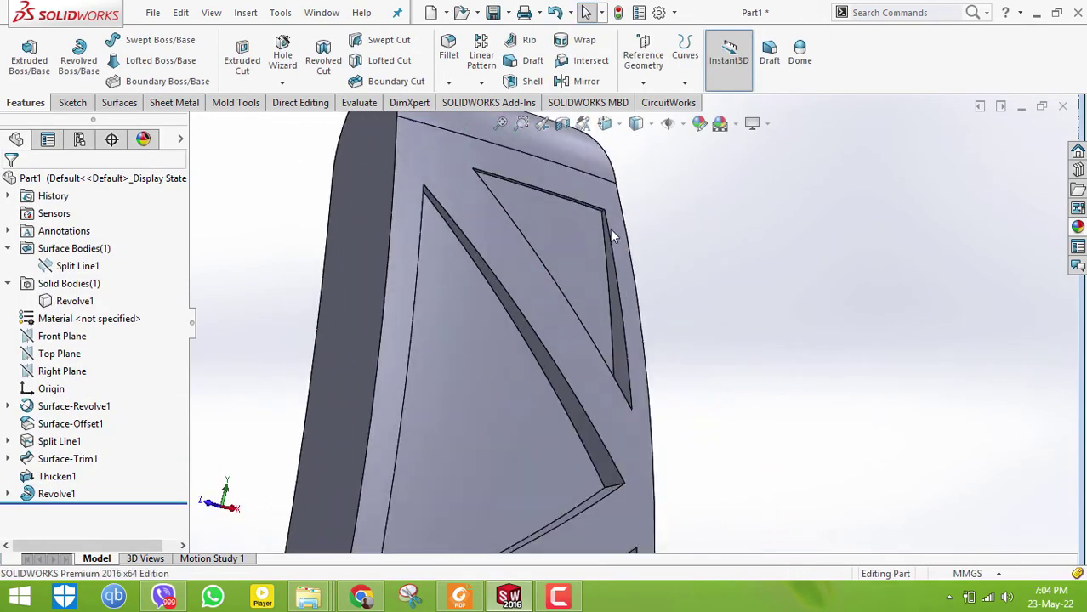
scroll(557, 274, "down", 3)
Step: Start a fillet on a cutout corner edge and set its radius to 2 mm
left_click(557, 275)
left_click(687, 226)
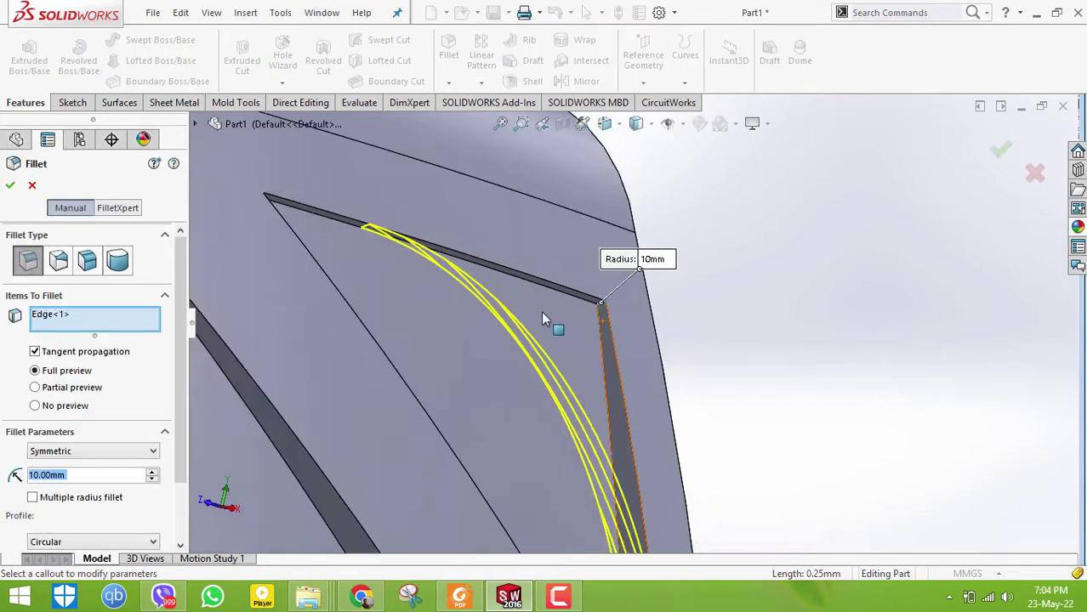
type("3")
key("Return")
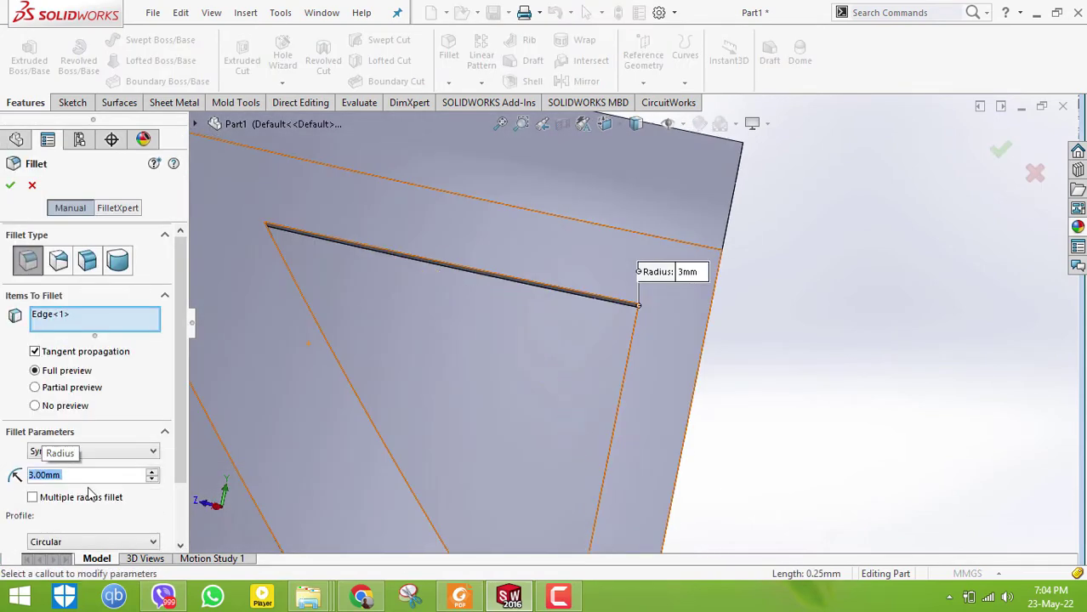
type("2")
key("Return")
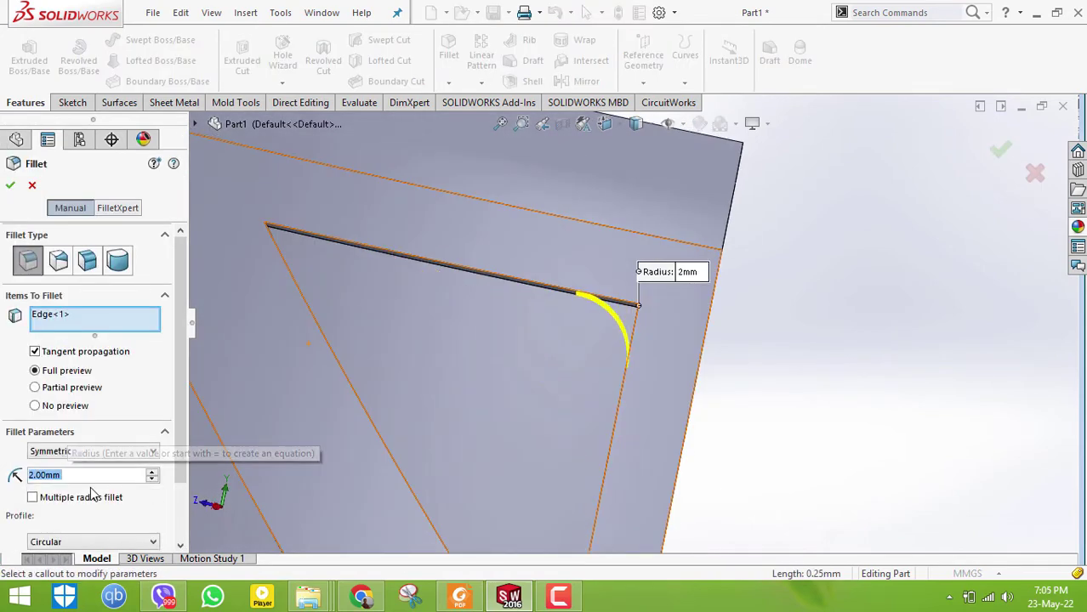
Step: Add the corner edges of the nearby triangular slots to the 2 mm fillet
mouse_move(308, 230)
middle_mouse_down()
mouse_move(364, 268)
mouse_move(442, 366)
middle_mouse_up()
left_click(364, 269)
scroll(528, 340, "down", 5)
middle_click_drag(527, 340, 583, 405)
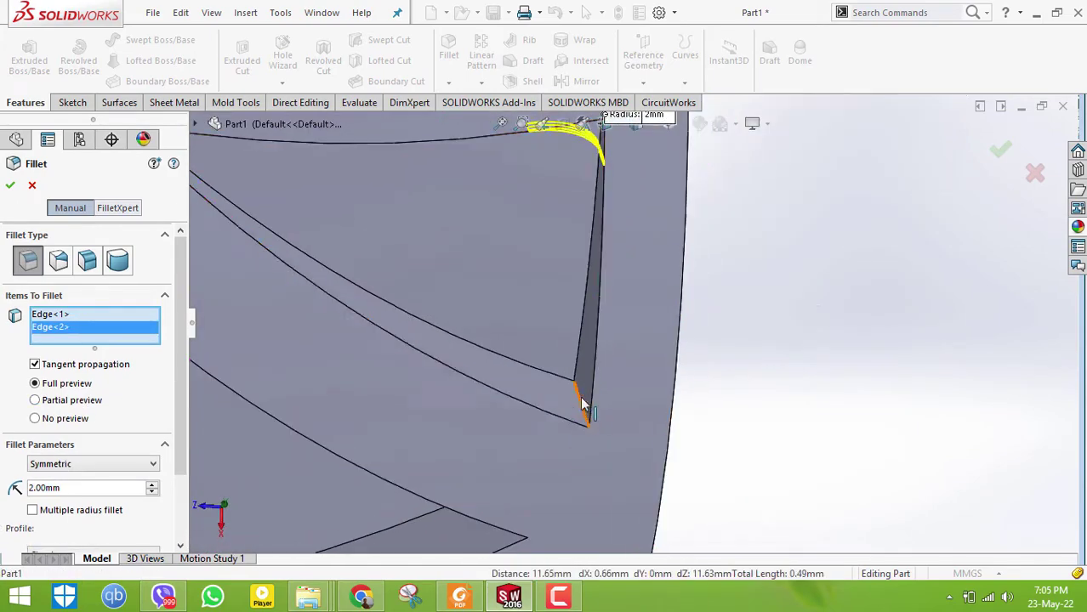
left_click(584, 414)
scroll(585, 414, "up", 3)
mouse_move(582, 348)
middle_mouse_down()
mouse_move(578, 400)
mouse_move(582, 377)
middle_mouse_up()
left_click(578, 400)
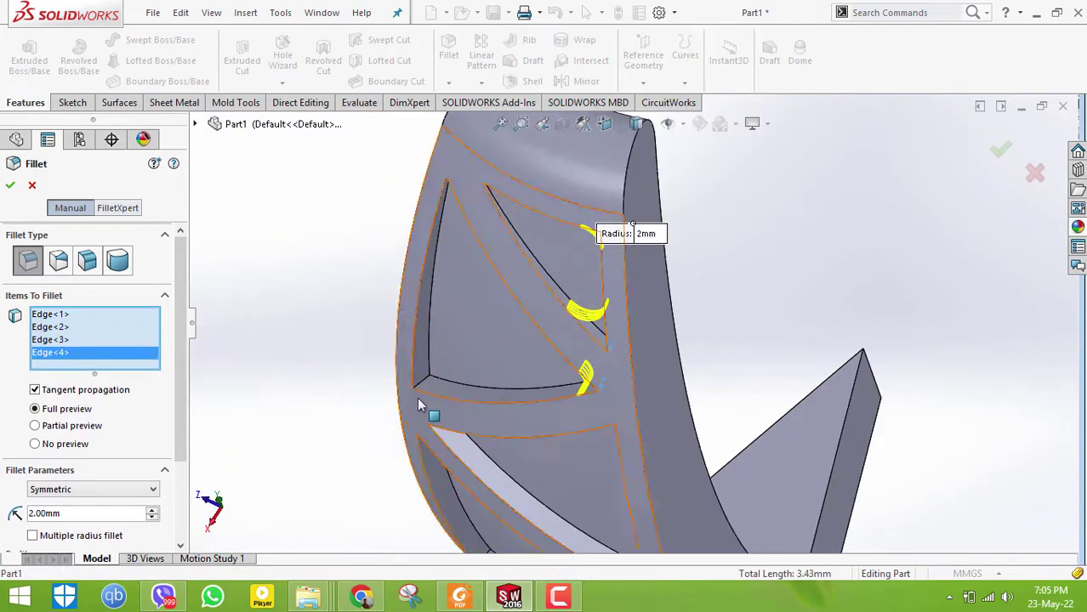
left_click(598, 231)
scroll(599, 231, "down", 5)
scroll(563, 170, "down", 2)
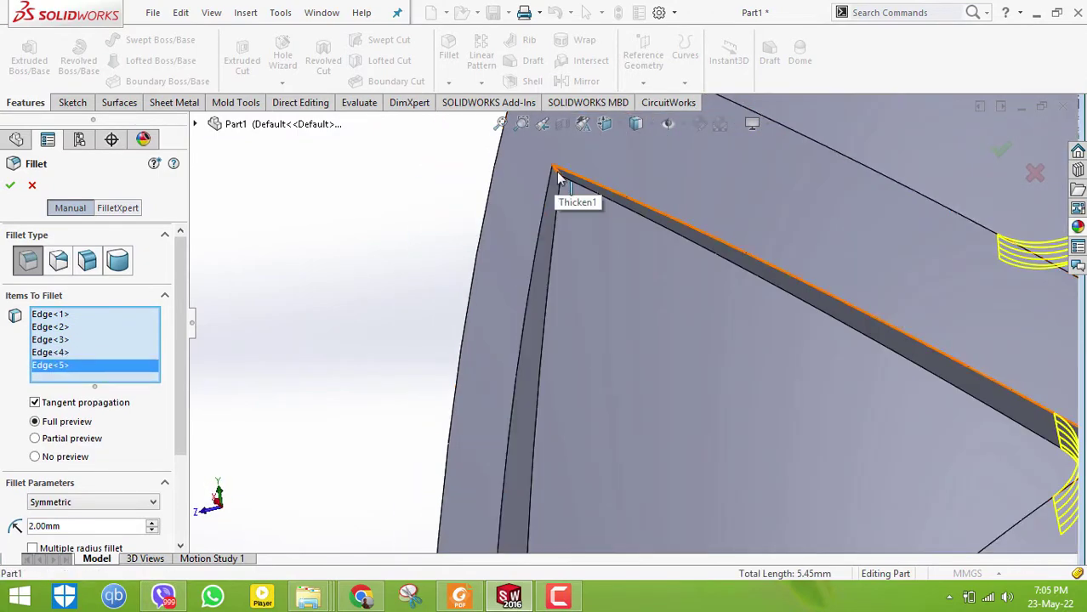
left_click(563, 170)
scroll(562, 170, "up", 5)
middle_click_drag(563, 170, 644, 399)
scroll(644, 399, "down", 5)
left_click(614, 355)
middle_click_drag(614, 354, 412, 391)
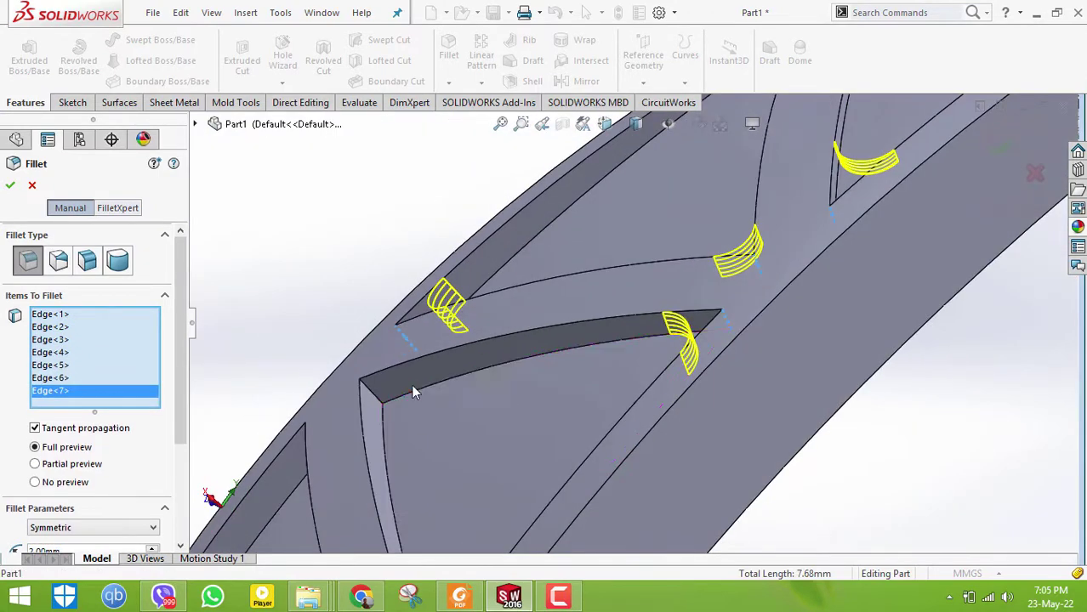
left_click(378, 406)
scroll(591, 507, "up", 5)
scroll(591, 506, "down", 4)
left_click(611, 451)
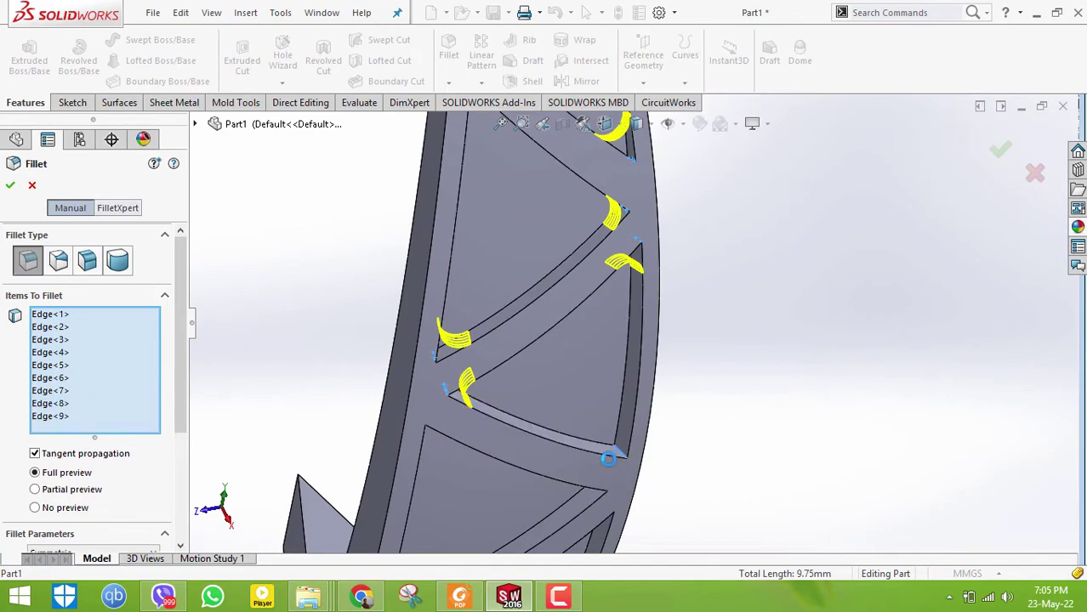
Step: Add the remaining slot corner edges around the part to the 2 mm fillet
middle_click_drag(611, 451, 454, 460)
scroll(455, 460, "up", 5)
left_click(456, 455)
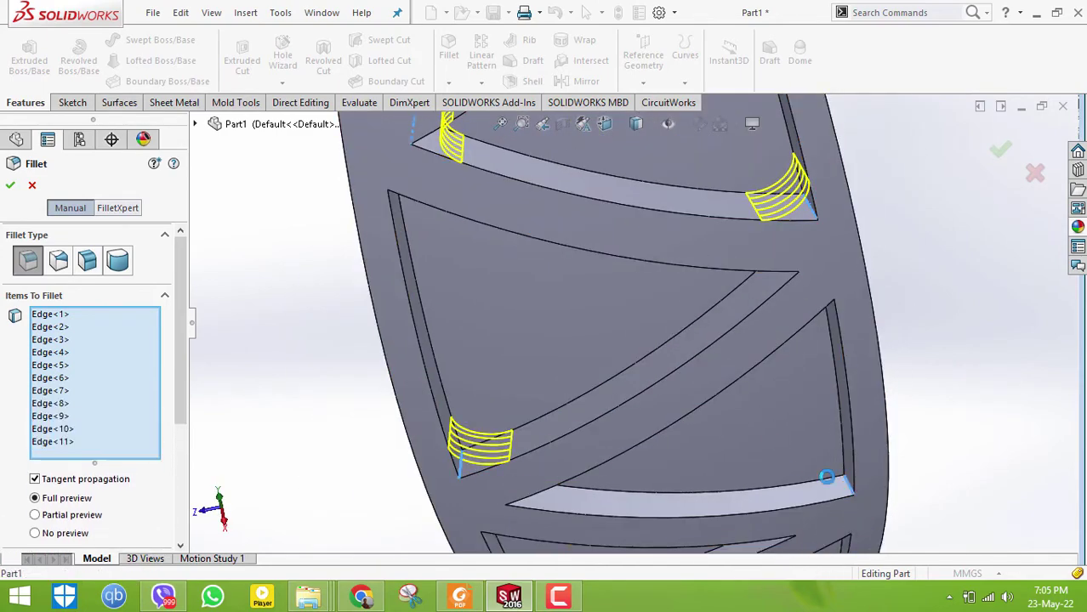
left_click(833, 476)
scroll(833, 476, "down", 4)
mouse_move(833, 476)
middle_mouse_down()
mouse_move(612, 141)
mouse_move(723, 346)
middle_mouse_up()
left_click(724, 346)
scroll(508, 303, "up", 5)
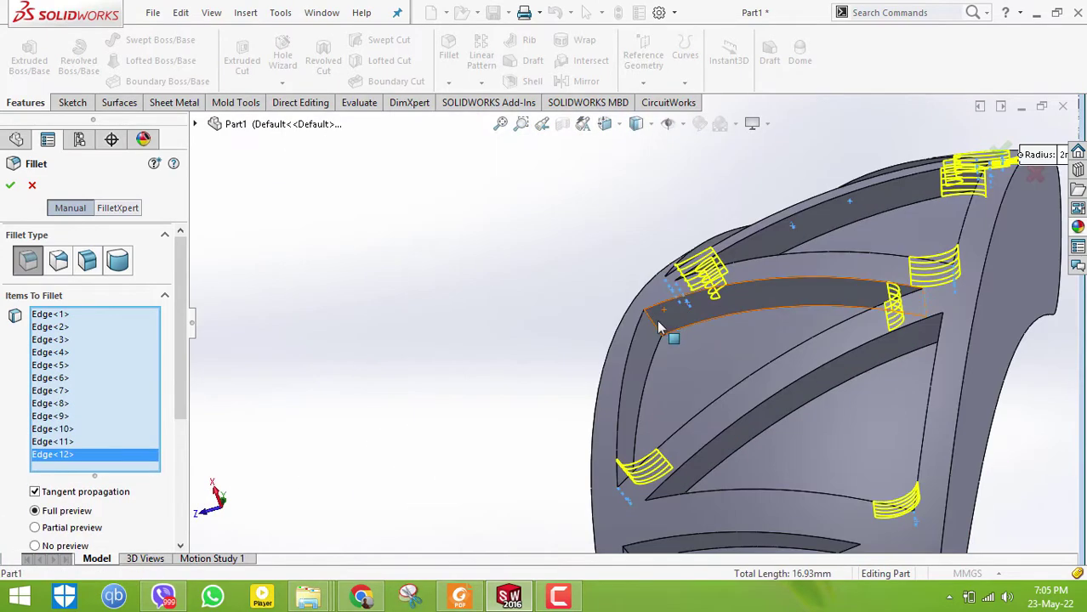
middle_click_drag(699, 391, 625, 539)
left_click(625, 540)
scroll(718, 386, "up", 5)
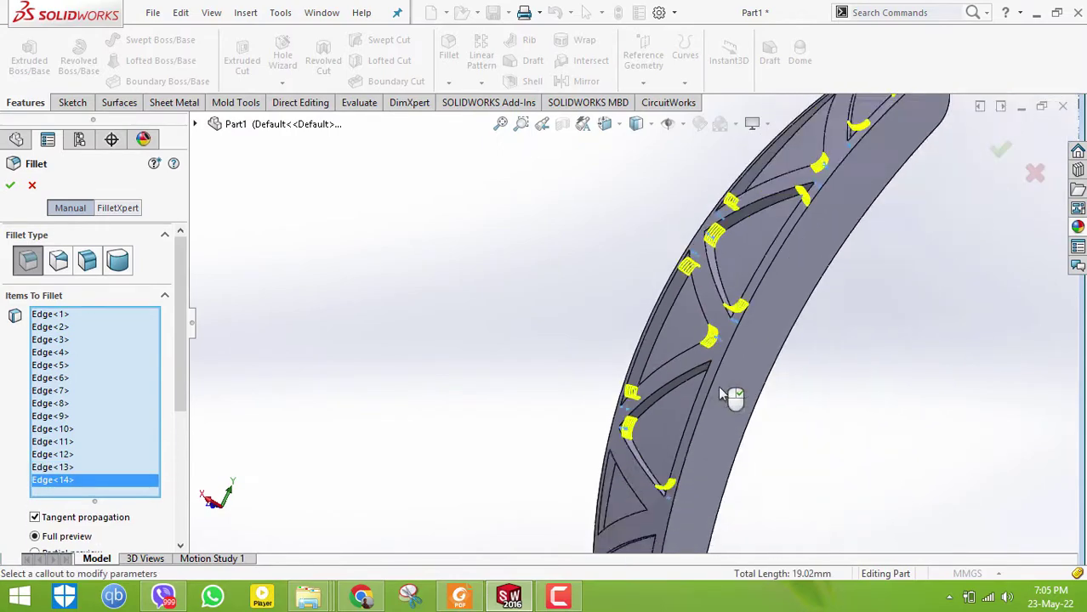
scroll(717, 386, "down", 4)
left_click(660, 366)
scroll(674, 341, "up", 5)
scroll(723, 440, "down", 5)
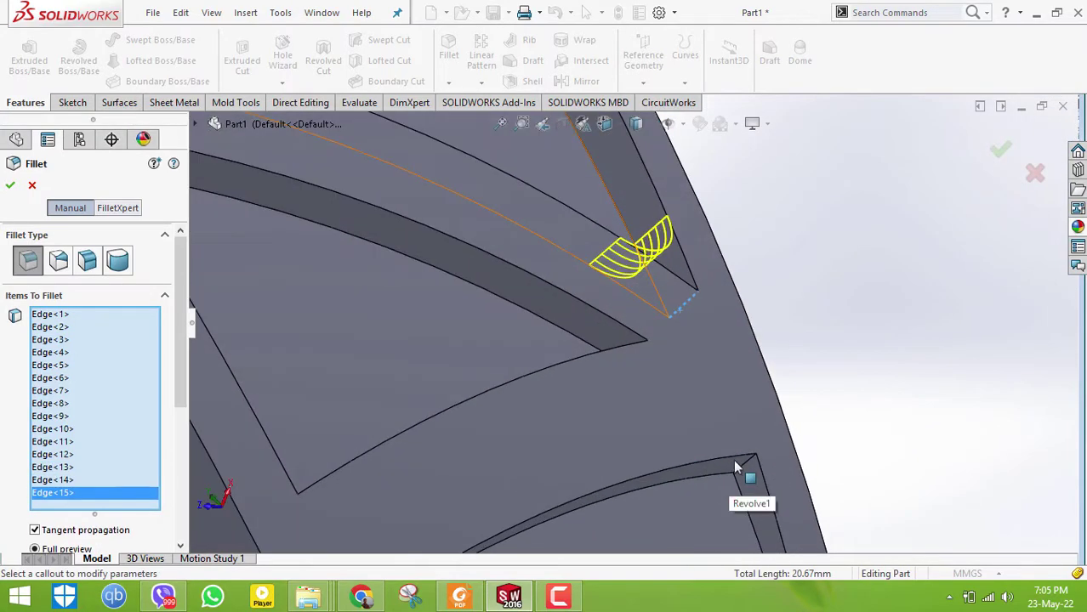
left_click(735, 462)
scroll(527, 276, "up", 3)
left_click(332, 236)
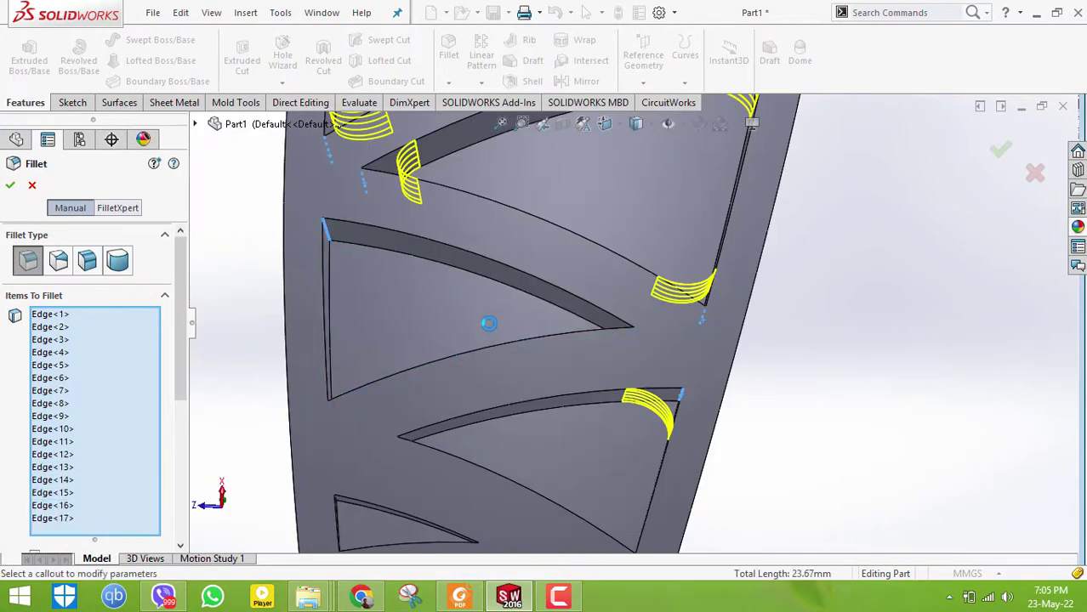
middle_click_drag(485, 323, 614, 327)
left_click(606, 325)
scroll(555, 414, "up", 3)
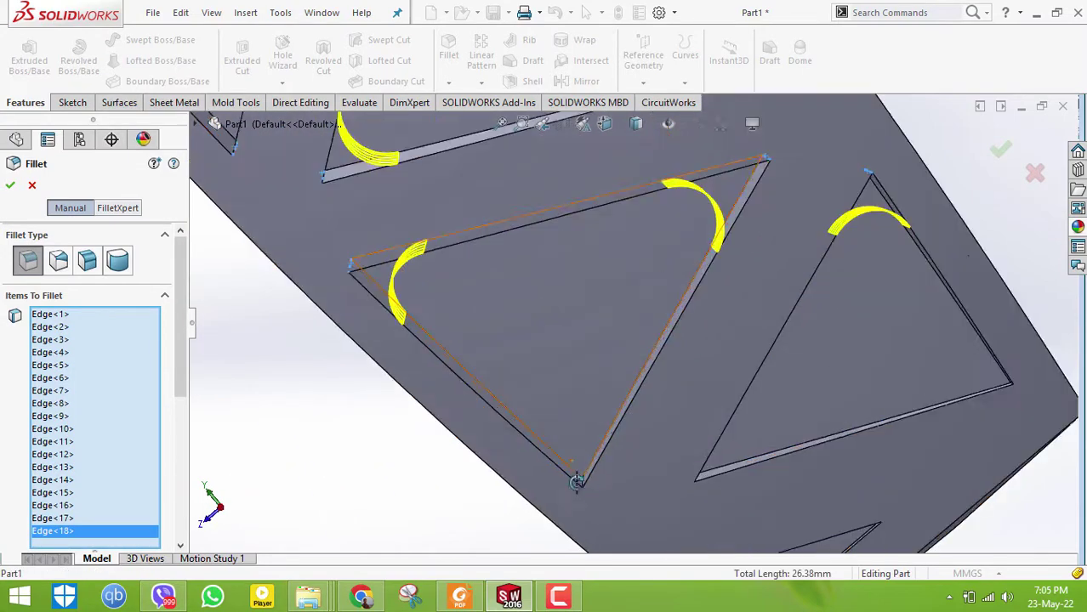
left_click(834, 426)
scroll(834, 427, "down", 3)
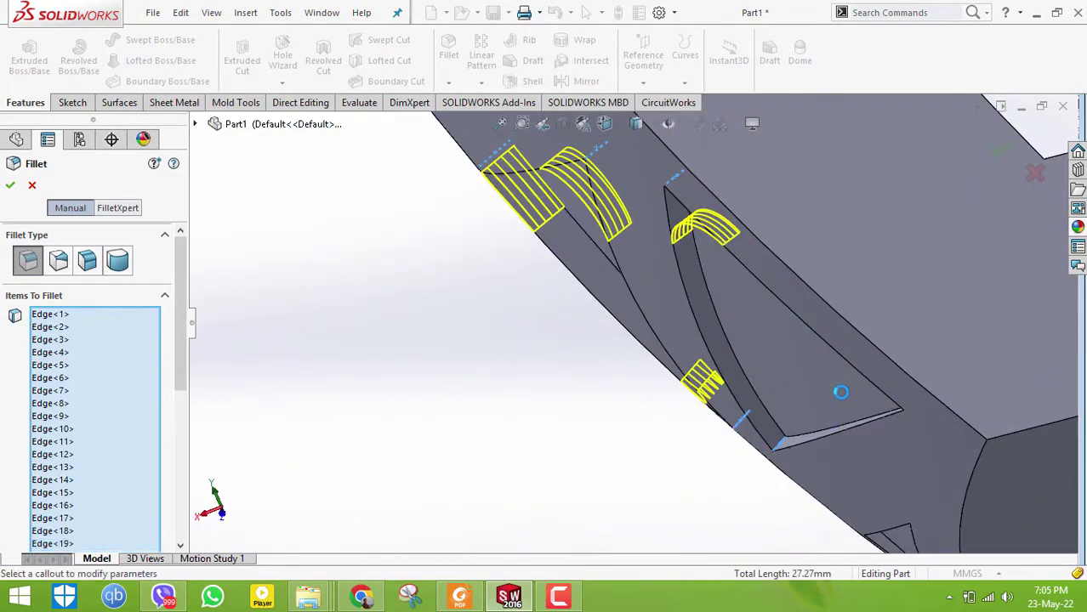
scroll(840, 392, "up", 3)
scroll(747, 337, "down", 4)
scroll(593, 380, "up", 3)
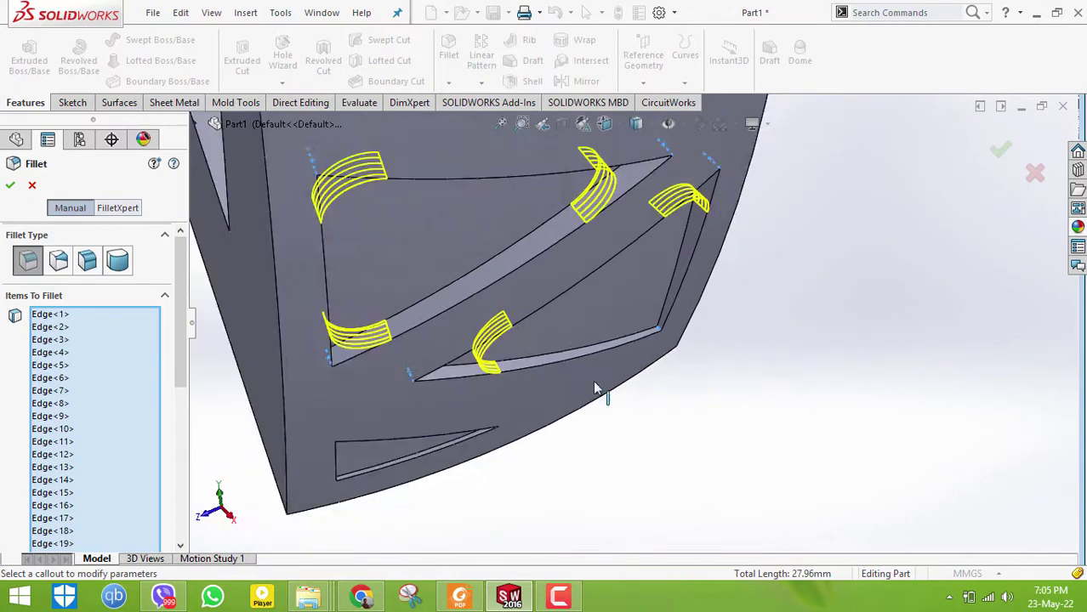
scroll(606, 344, "down", 2)
scroll(629, 358, "down", 2)
scroll(624, 344, "down", 2)
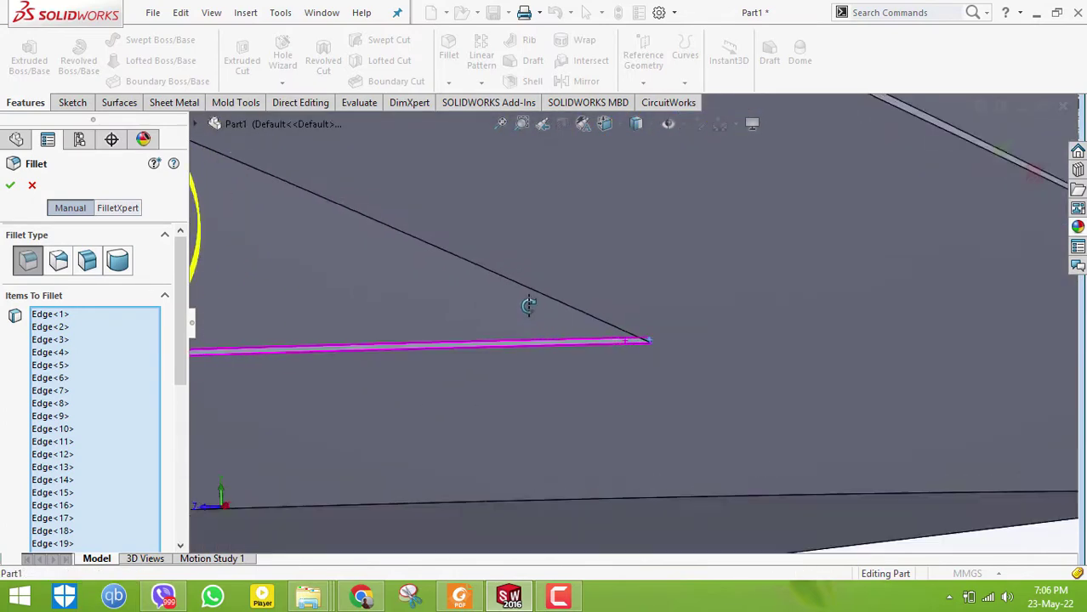
scroll(529, 307, "up", 3)
scroll(509, 307, "down", 2)
scroll(648, 340, "down", 2)
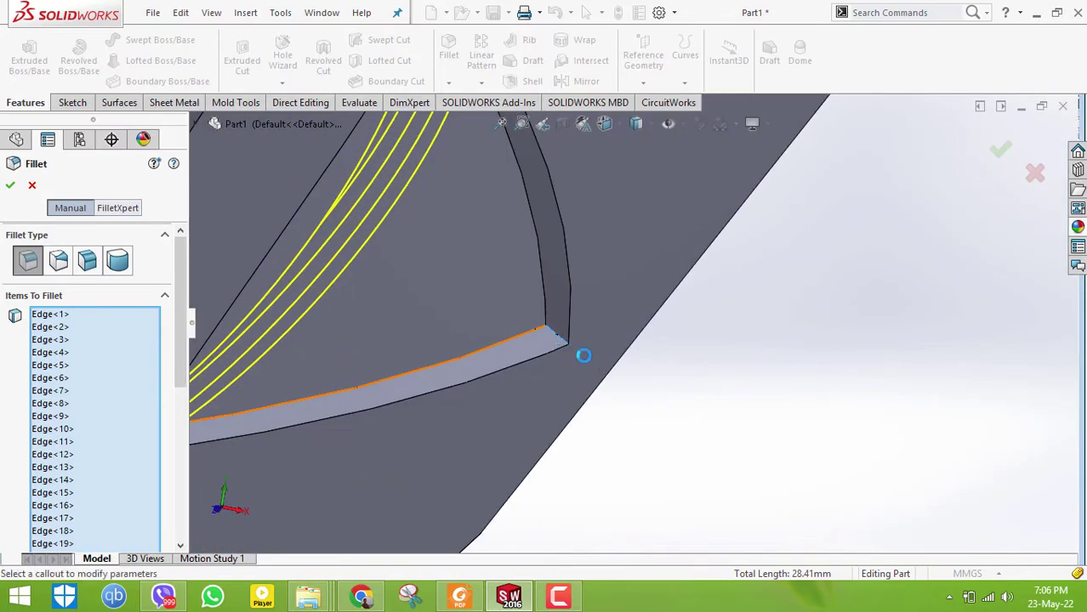
scroll(583, 356, "up", 3)
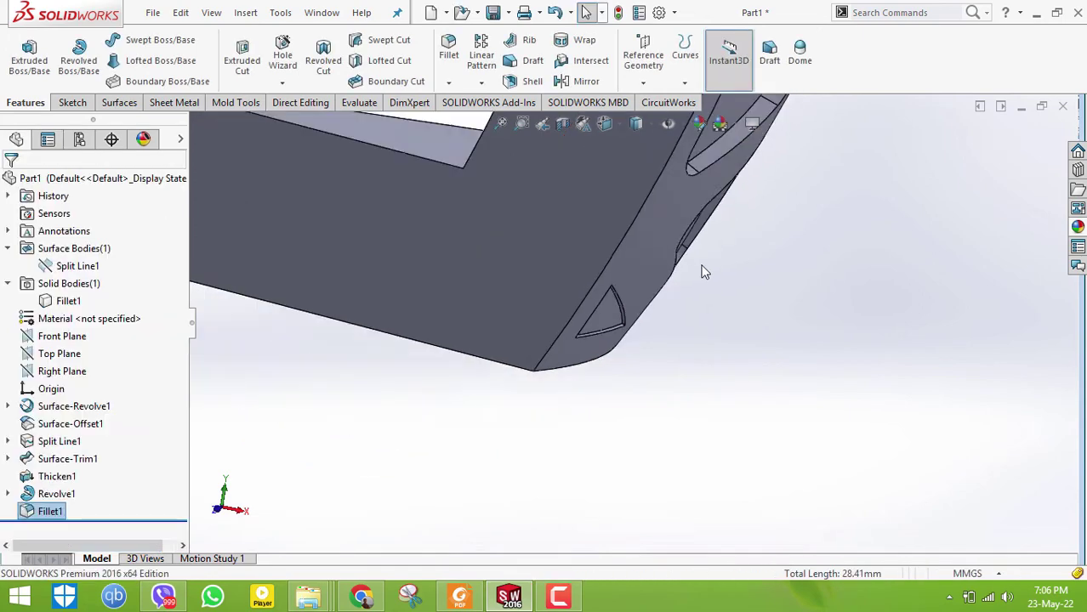
Step: Round three small corner-slot edges with a 0.5 mm fillet, creating Fillet2
scroll(588, 310, "down", 3)
scroll(604, 255, "down", 2)
left_click(603, 228)
left_click(726, 182)
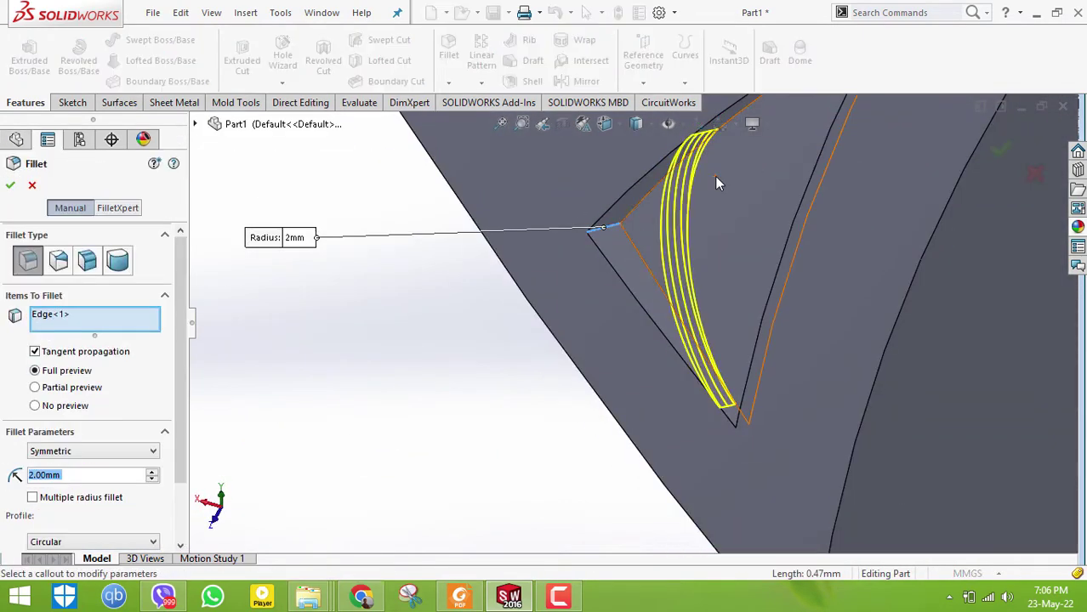
type("0.5")
key("Return")
scroll(714, 183, "up", 2)
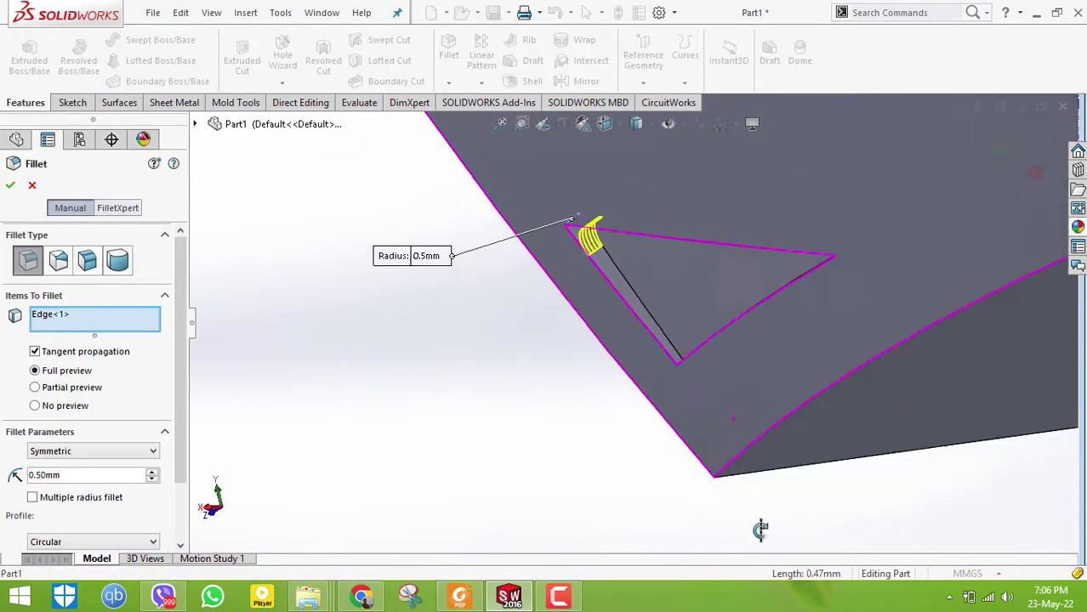
scroll(663, 293, "down", 2)
left_click(854, 314)
scroll(853, 339, "down", 2)
scroll(850, 340, "up", 3)
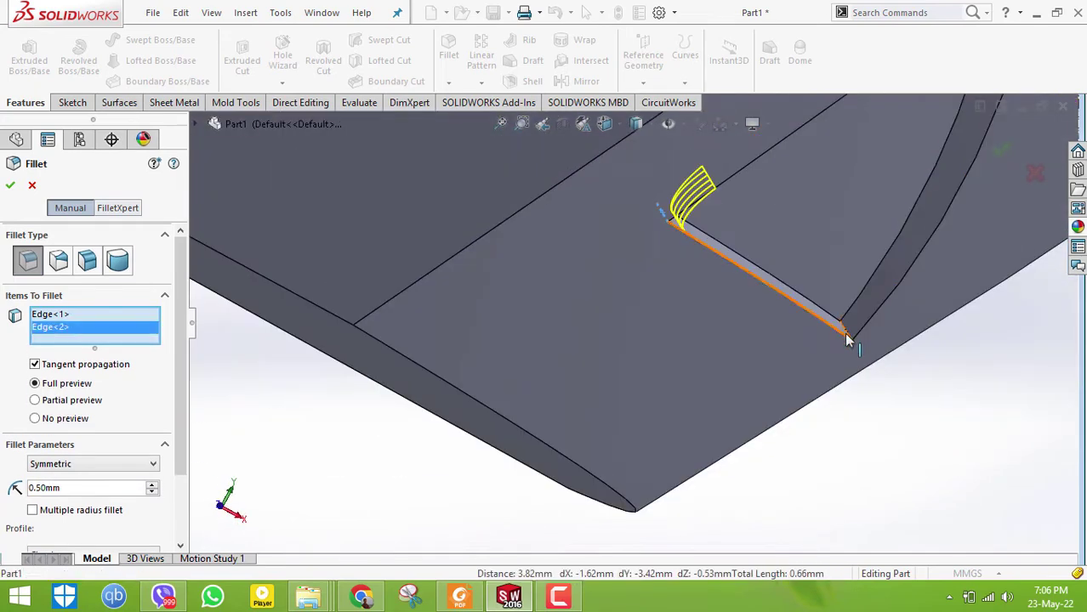
left_click(848, 336)
scroll(841, 357, "up", 3)
middle_click_drag(846, 308, 755, 323)
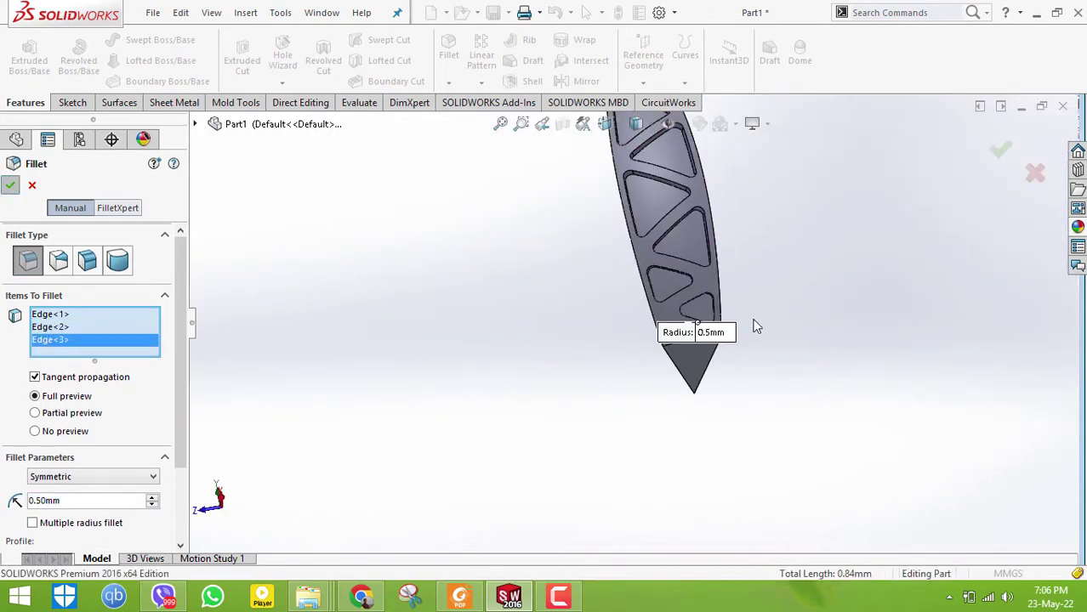
key("Return")
Step: Turn the part to face the cutouts and select the top triangular cutout face
middle_click_drag(668, 203, 693, 272)
scroll(693, 270, "down", 3)
left_click(622, 225)
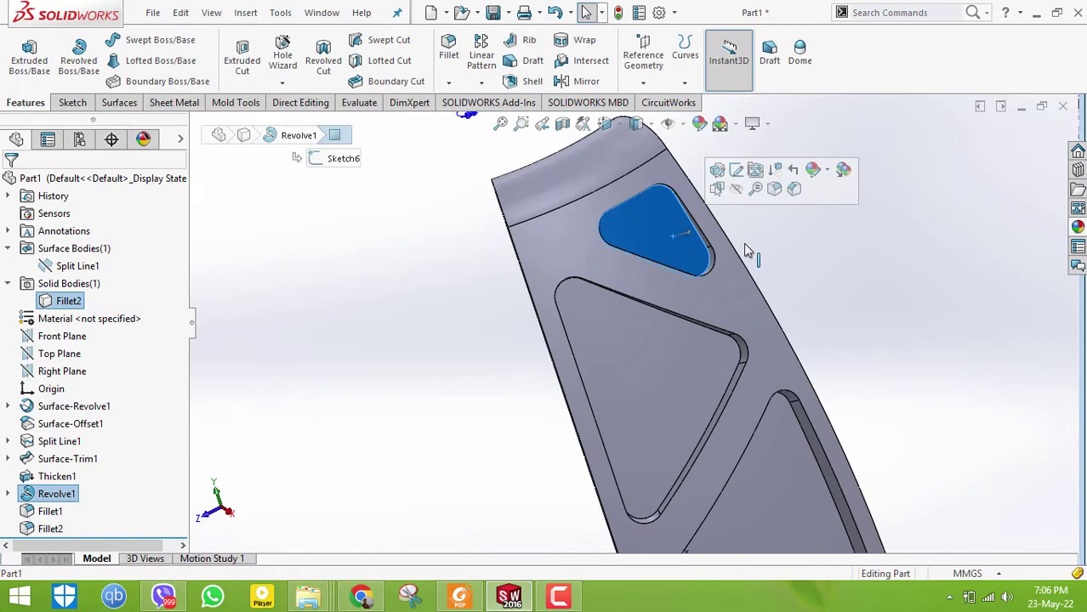
Step: Fillet the top cutout face plus seven more triangular cutout faces at 0.5 mm
left_click(770, 187)
left_click(655, 362)
left_click(759, 442)
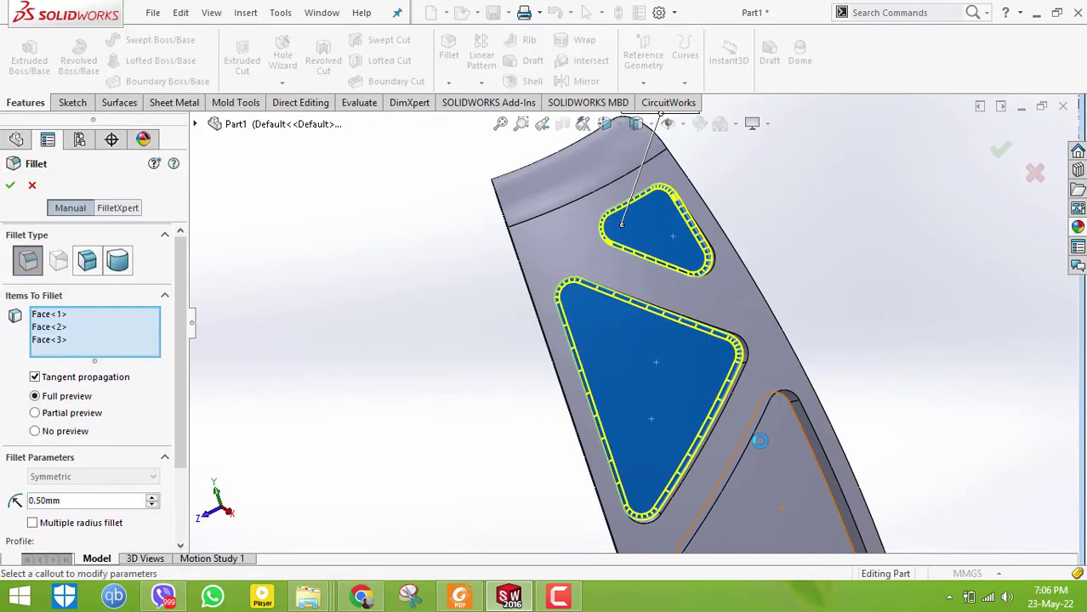
scroll(740, 451, "up", 2)
left_click(727, 482)
scroll(730, 485, "up", 2)
scroll(554, 306, "down", 2)
left_click(553, 306)
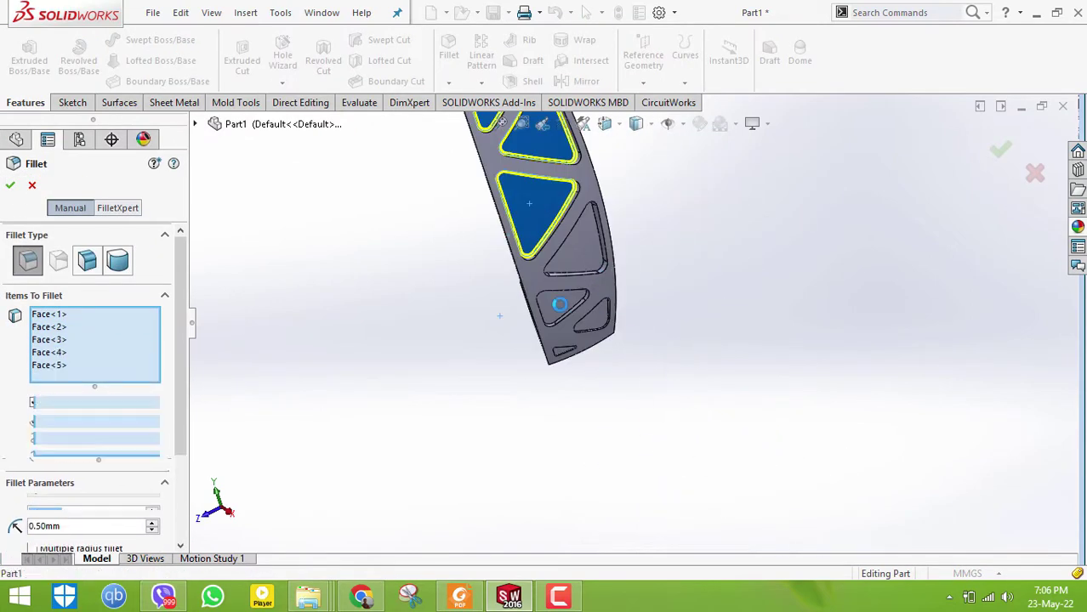
left_click(603, 323)
left_click(564, 316)
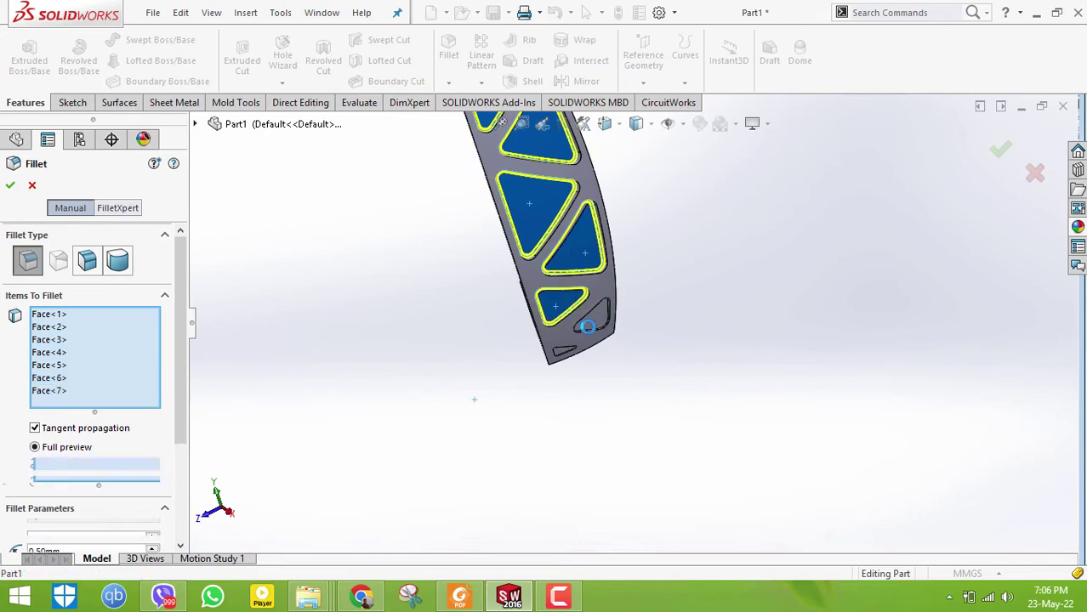
left_click(588, 313)
scroll(578, 323, "down", 3)
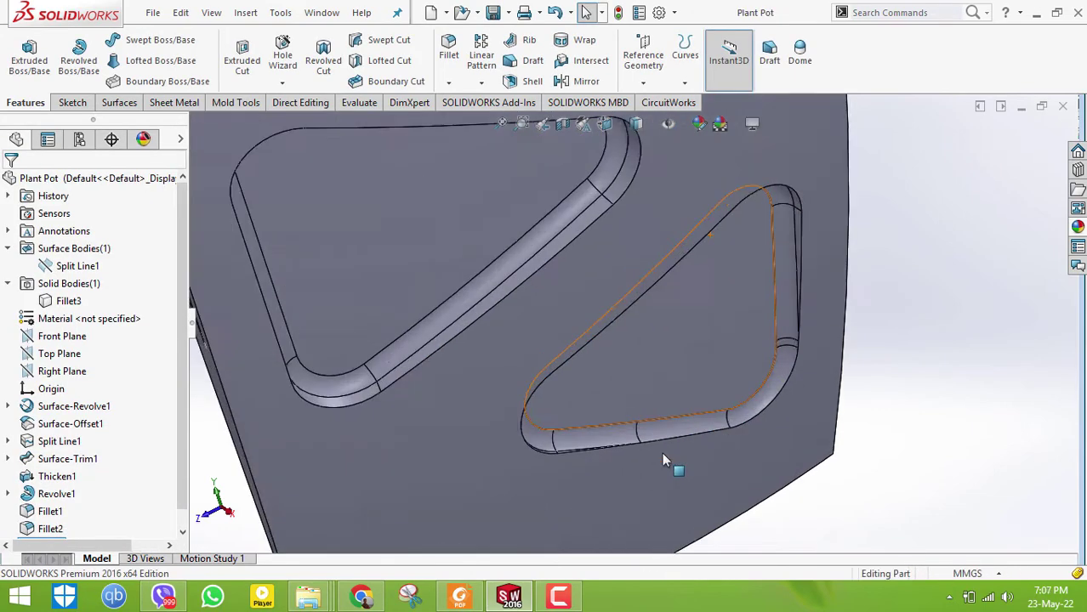
Step: Start a 0.50 mm fillet on the small cutout edge and add the larger cutouts' edges
middle_click_drag(662, 452, 556, 429)
left_click(554, 435)
key("Return")
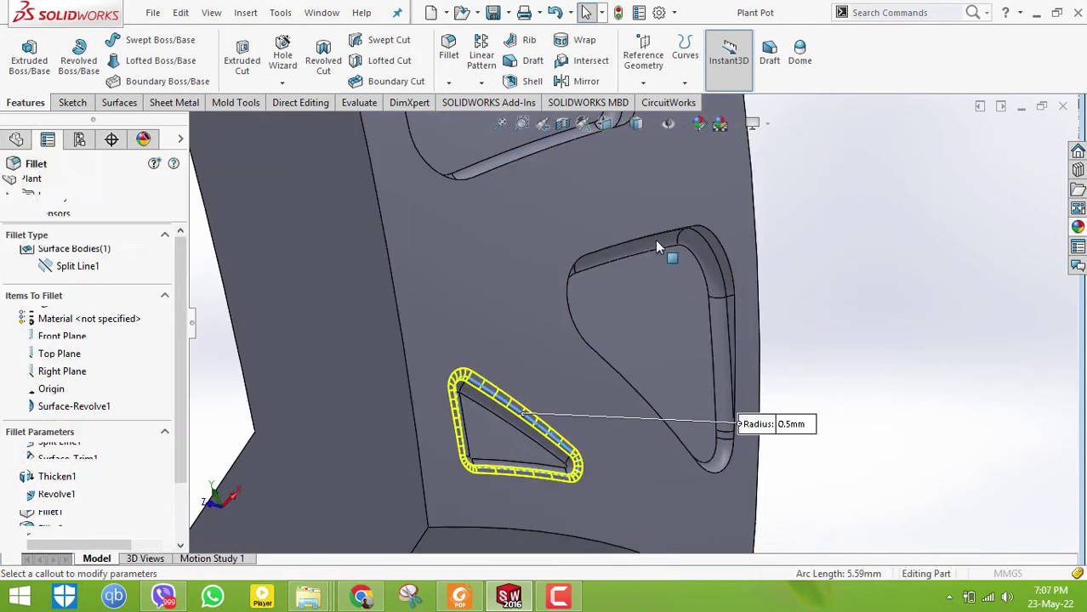
left_click(640, 241)
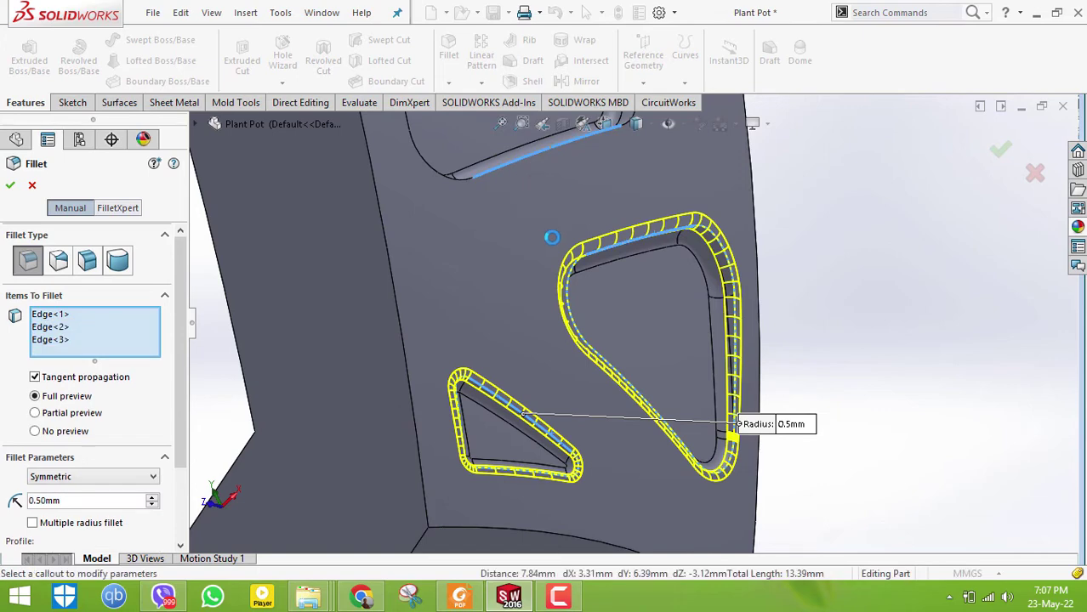
middle_click_drag(554, 223, 645, 233)
scroll(645, 233, "down", 3)
left_click(650, 238)
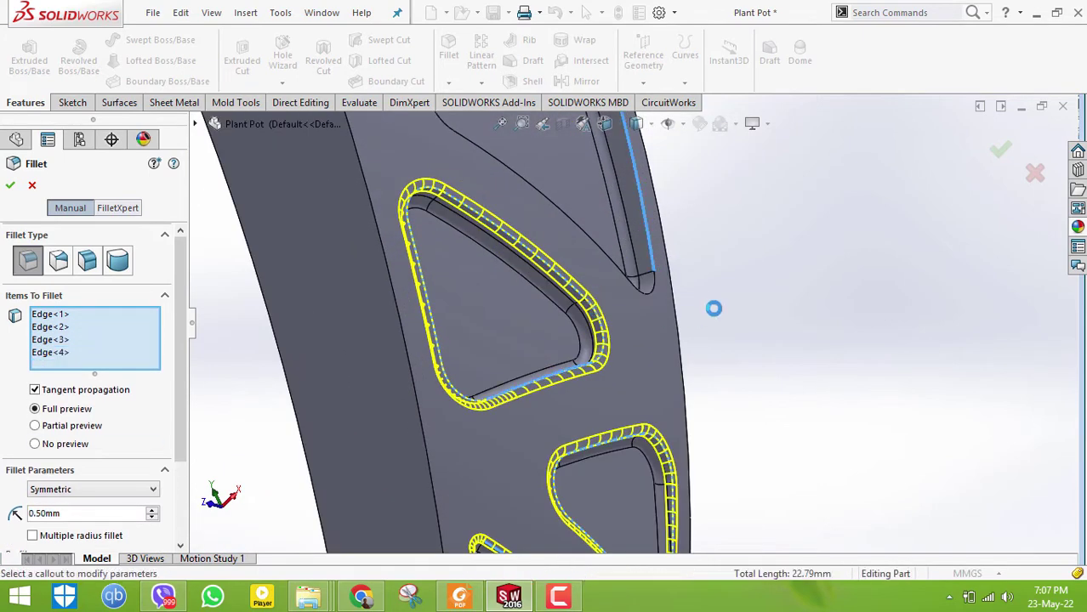
middle_click_drag(649, 273, 646, 260)
scroll(571, 237, "down", 5)
Step: Add the upper and small triangular cutout edges, completing the 0.50 mm Fillet4
left_click(572, 238)
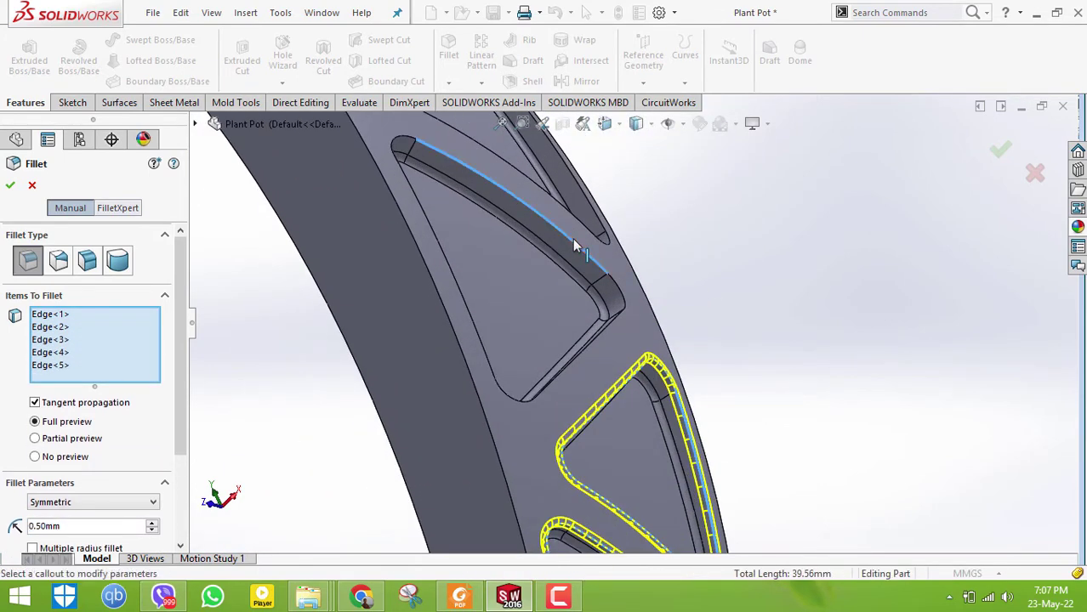
left_click(597, 218)
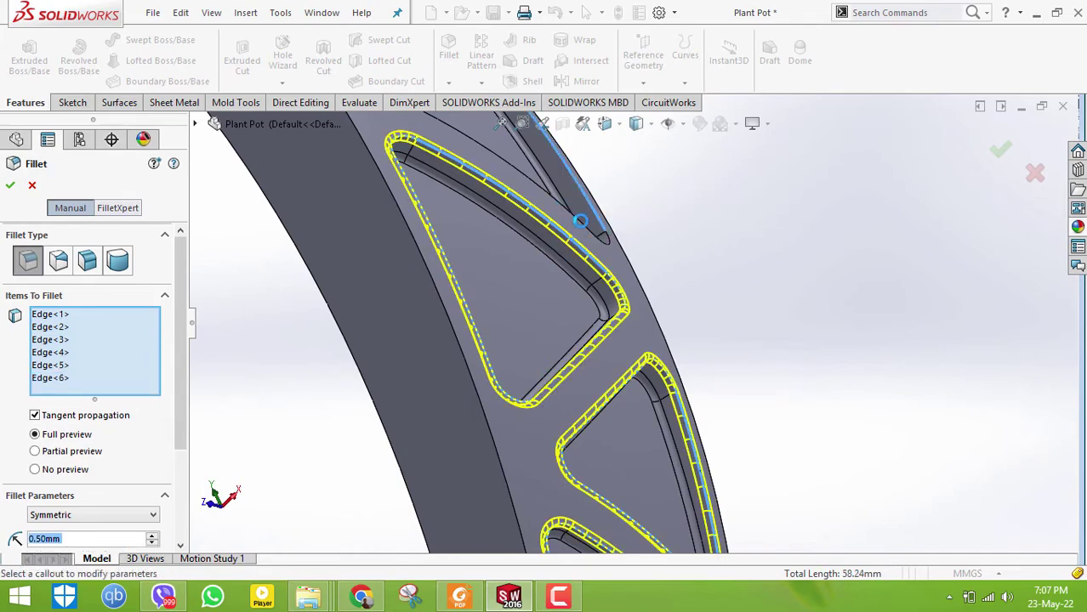
scroll(577, 218, "up", 2)
scroll(533, 218, "down", 3)
scroll(392, 260, "down", 4)
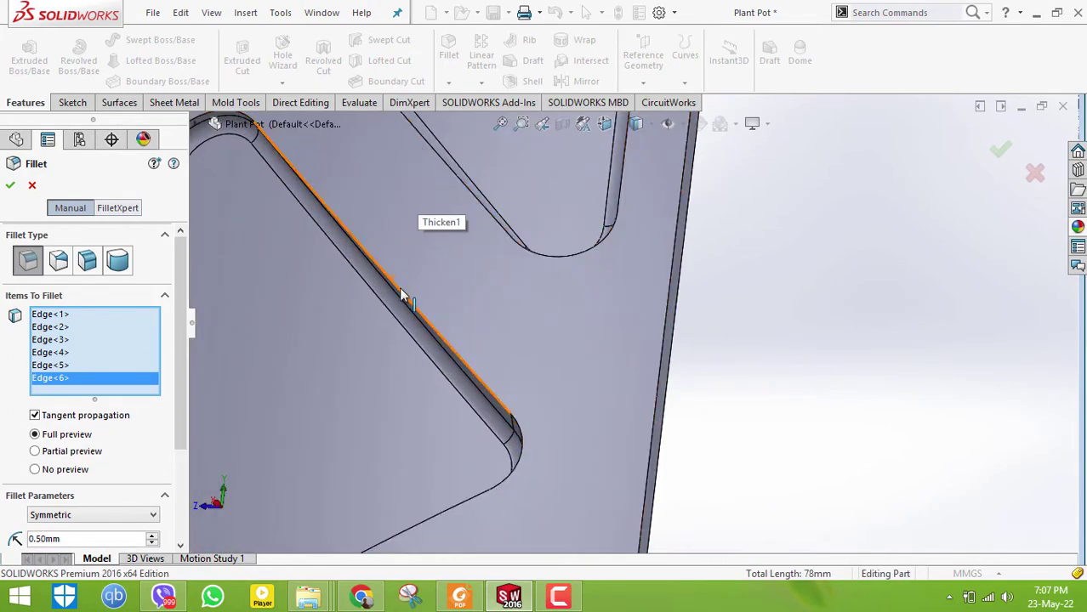
left_click(403, 295)
scroll(544, 242, "up", 1)
scroll(565, 274, "up", 2)
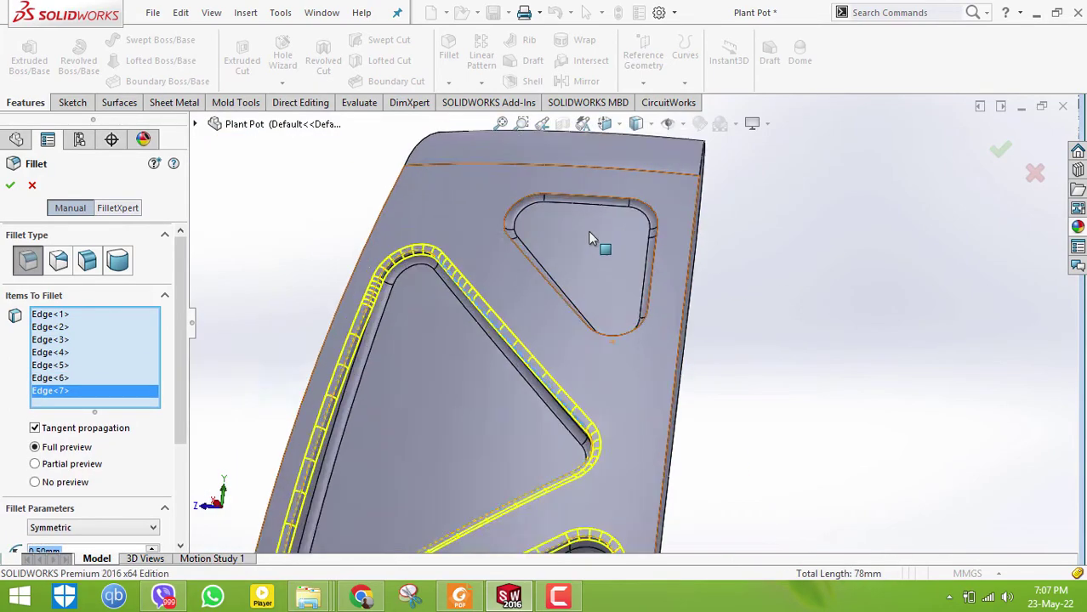
scroll(594, 238, "down", 3)
left_click(585, 181)
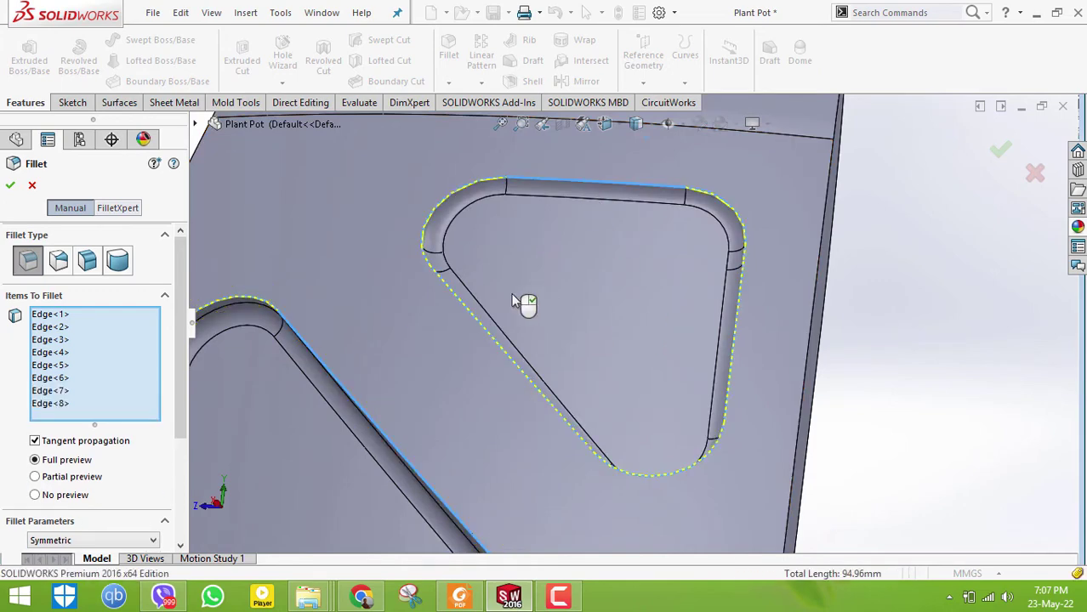
scroll(387, 321, "up", 3)
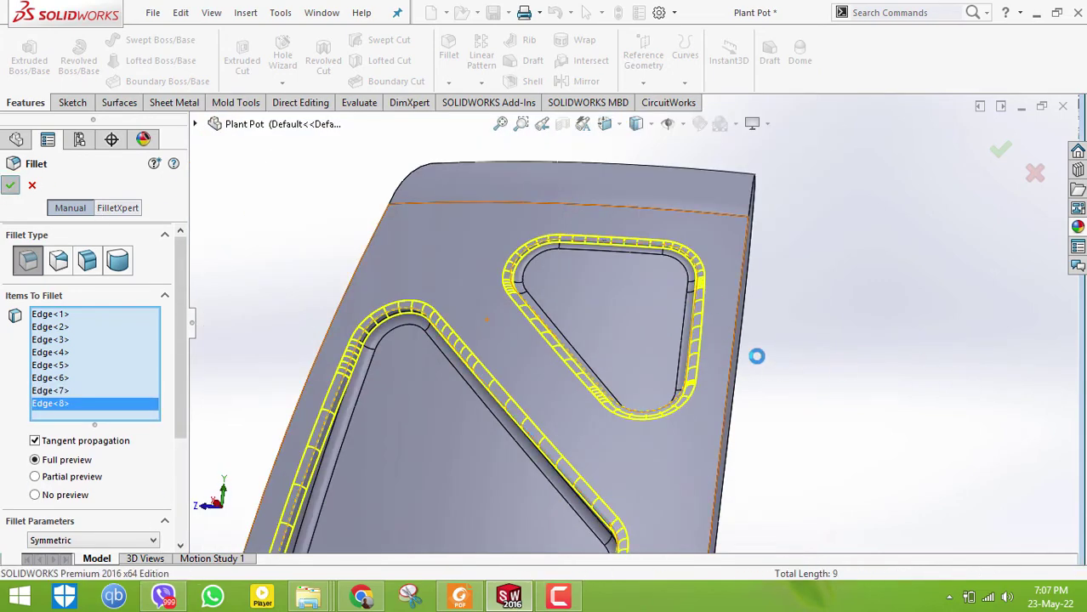
middle_click_drag(582, 376, 691, 356)
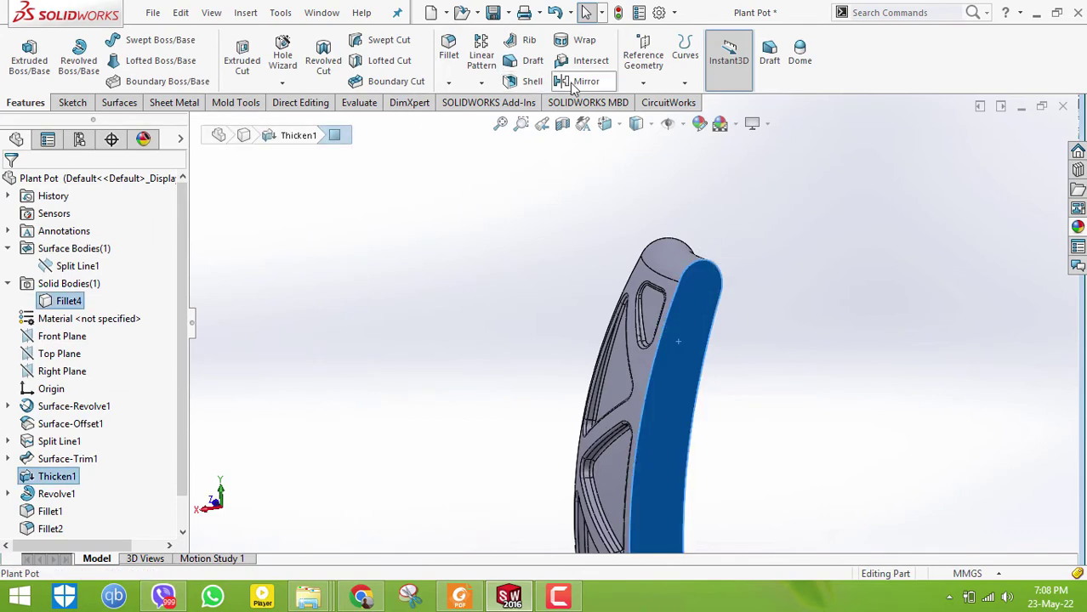
Step: Mirror the Fillet4 body about the segment's flat side face
left_click(574, 83)
left_click(647, 336)
middle_click_drag(648, 336, 713, 338)
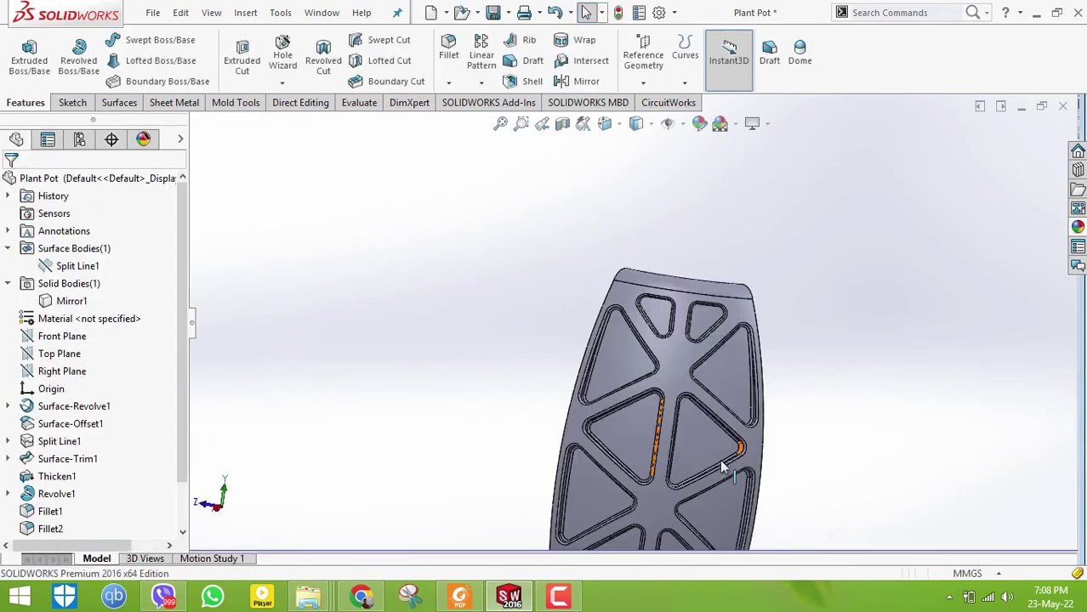
mouse_move(719, 459)
middle_mouse_down()
mouse_move(637, 398)
mouse_move(595, 323)
middle_mouse_up()
left_click(481, 55)
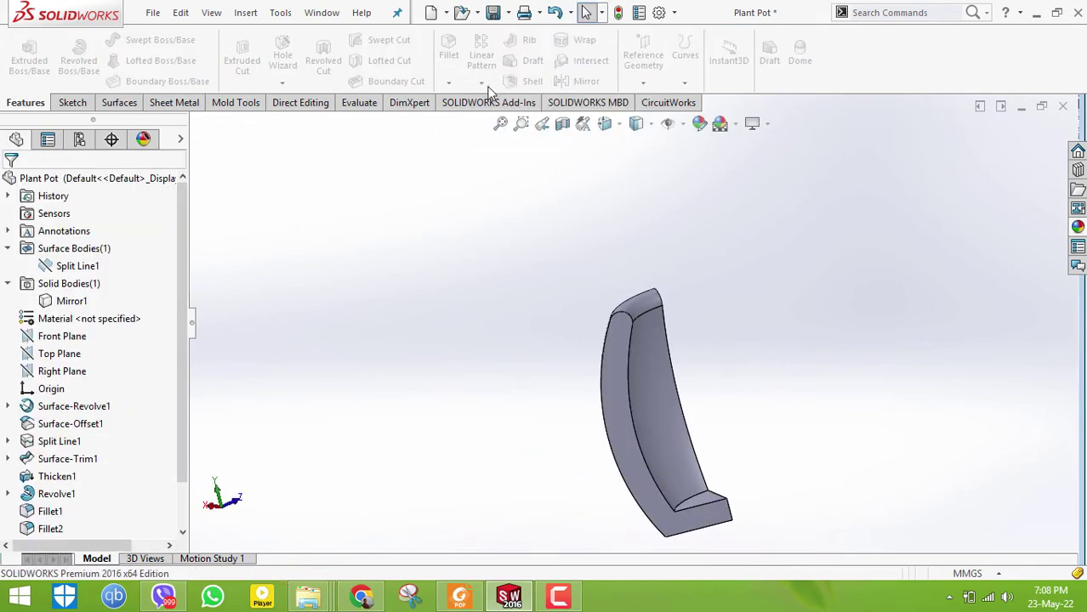
Step: Circular-pattern the Mirror1 body 10 times over 360° around an edge axis
left_click(483, 82)
left_click(500, 120)
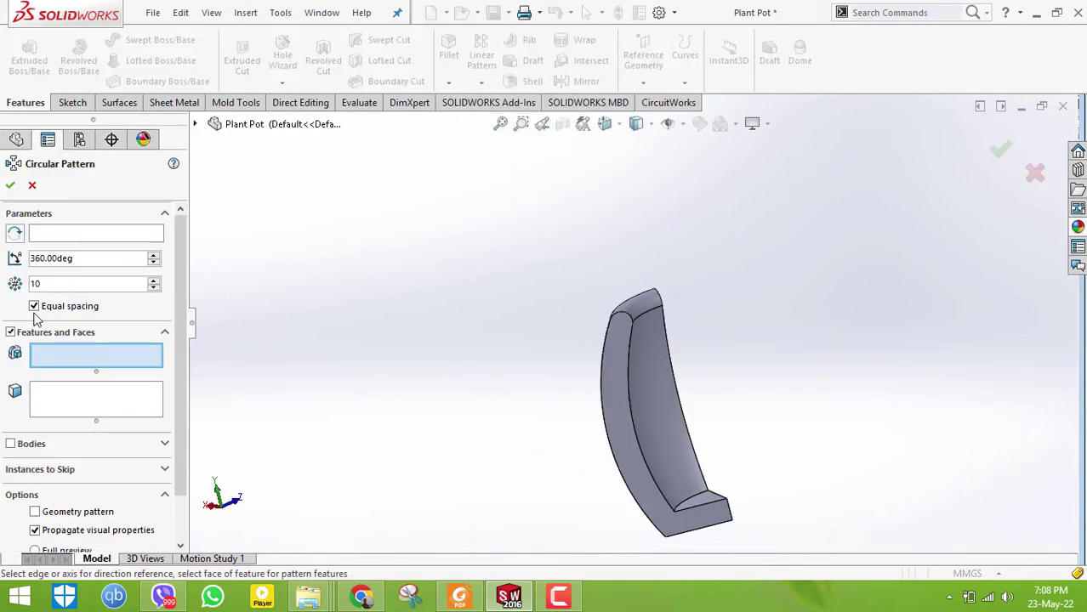
left_click(59, 236)
left_click(728, 508)
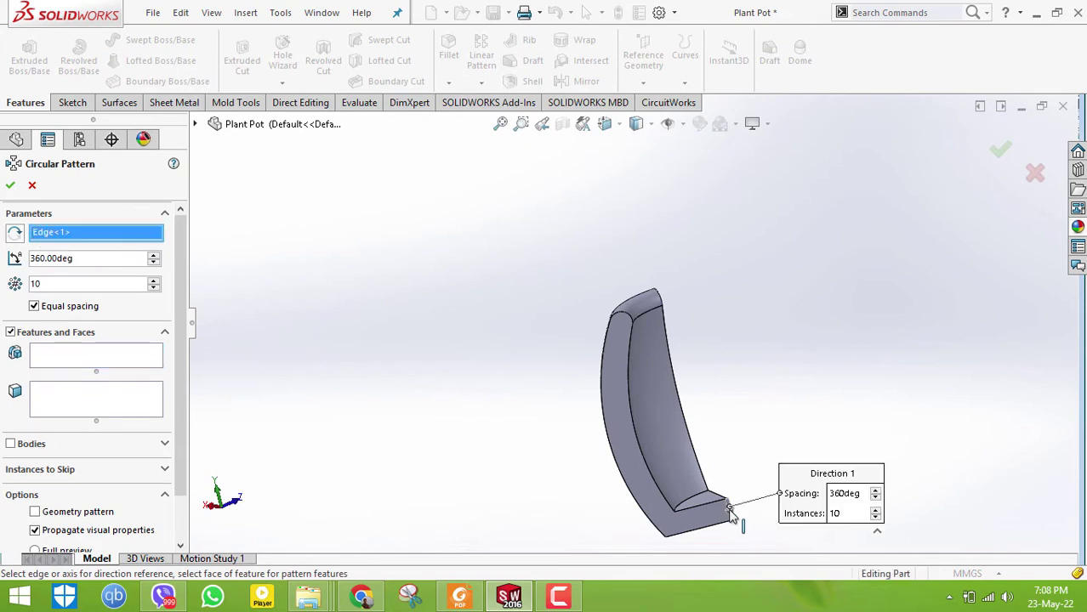
left_click(10, 444)
left_click(653, 436)
middle_click_drag(787, 390, 844, 365)
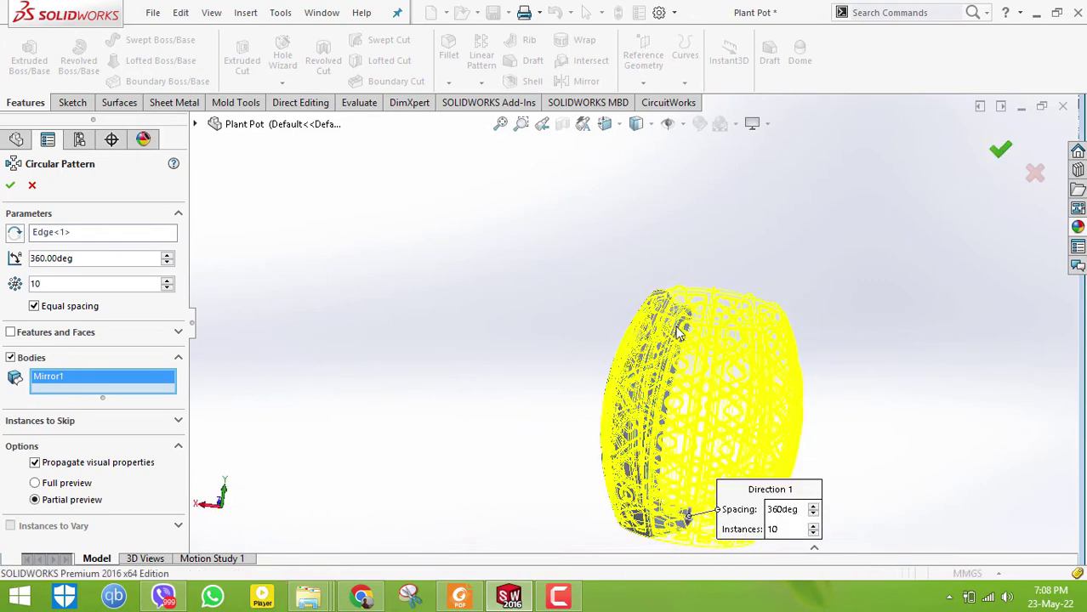
key("Return")
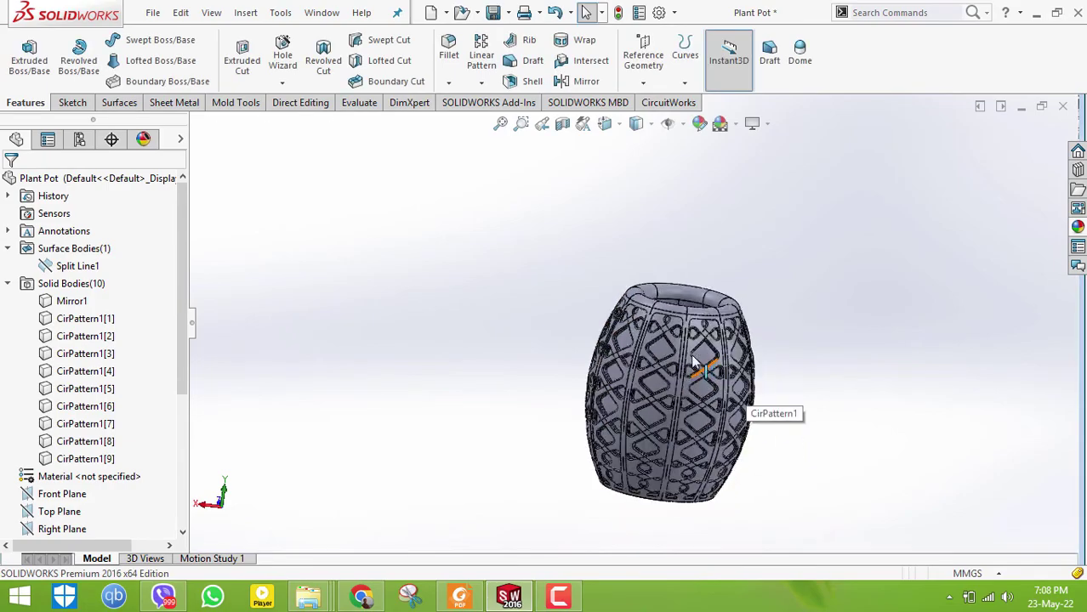
scroll(691, 353, "down", 3)
mouse_move(690, 354)
middle_mouse_down()
mouse_move(679, 409)
mouse_move(616, 349)
middle_mouse_up()
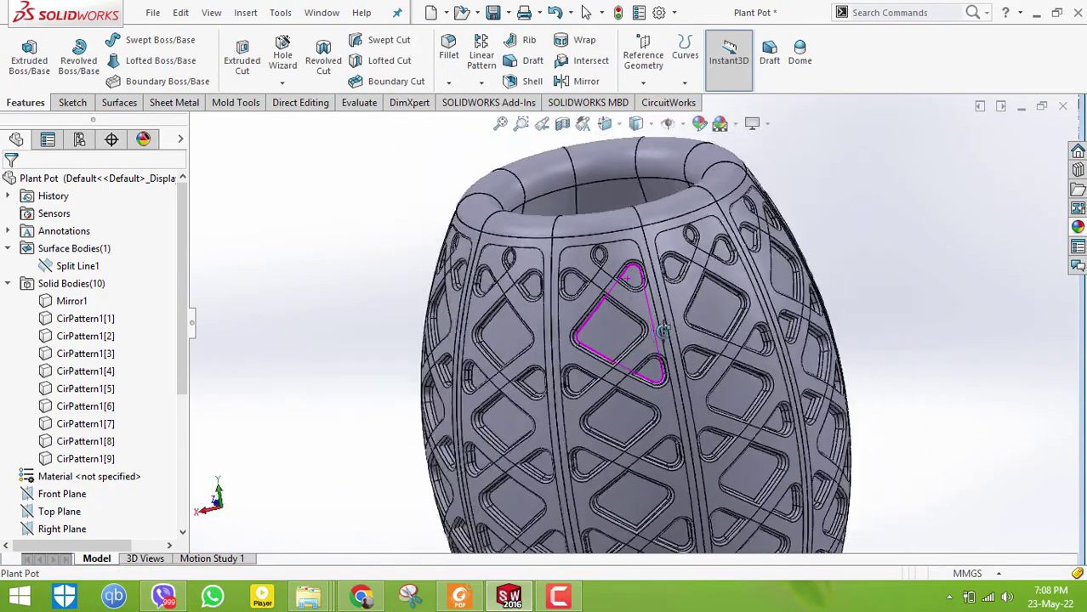
middle_click_drag(616, 349, 381, 437)
scroll(102, 482, "down", 4)
scroll(102, 482, "down", 1)
left_click(51, 529)
Step: Edit CirPattern1 to use 5 instances instead of 10
right_click(51, 528)
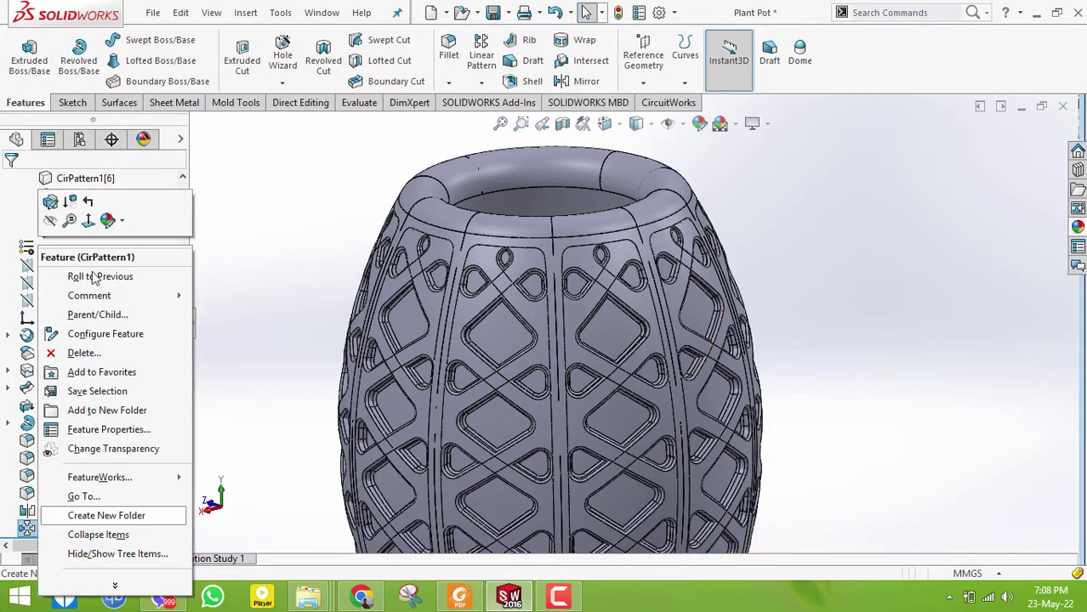
left_click(53, 208)
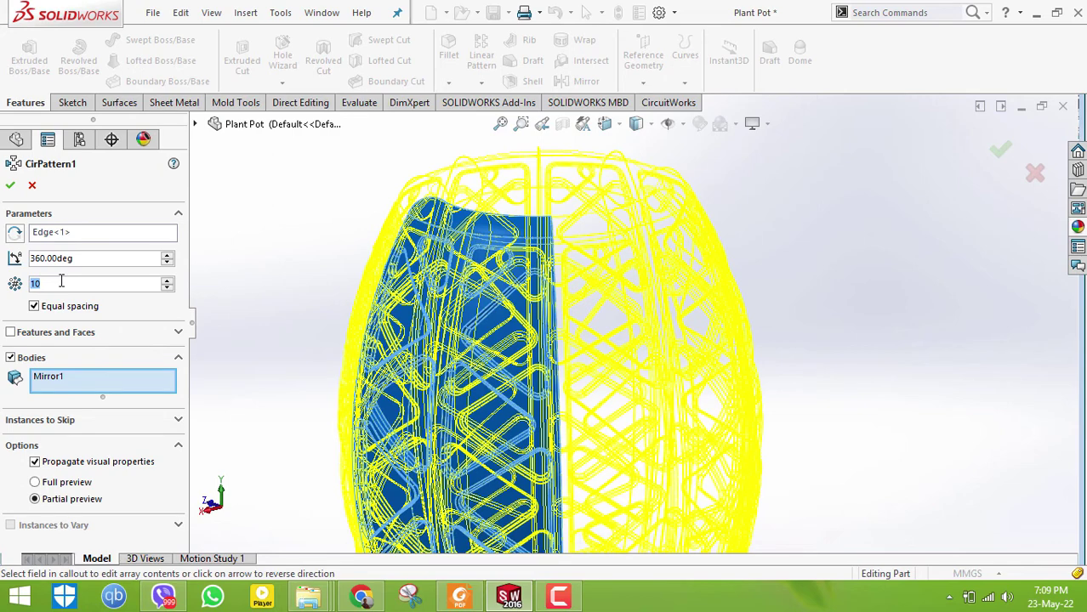
type("6/3")
key("Return")
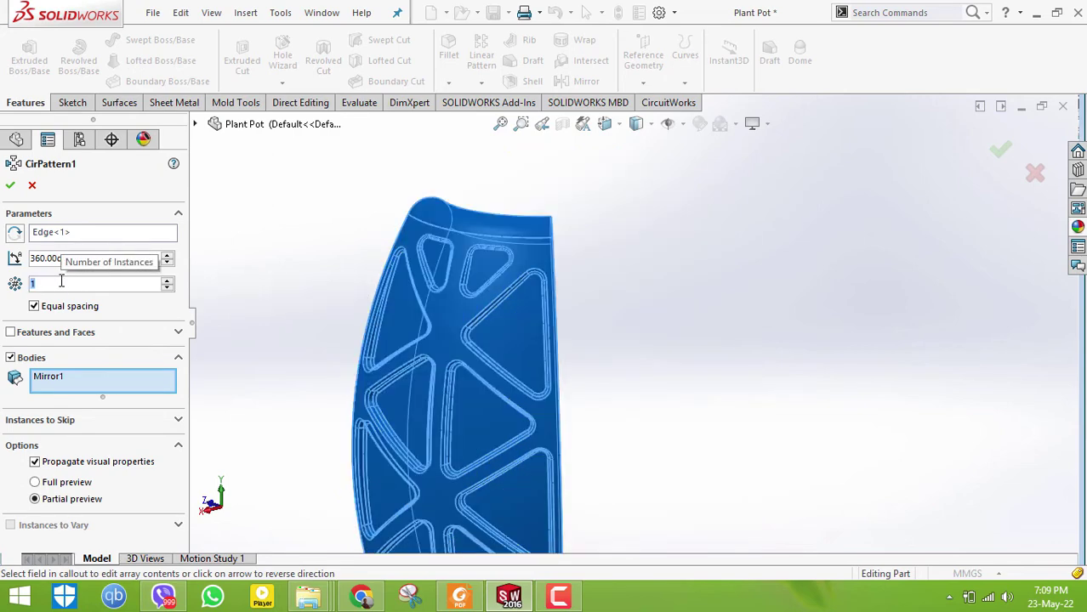
type("0")
key("Return")
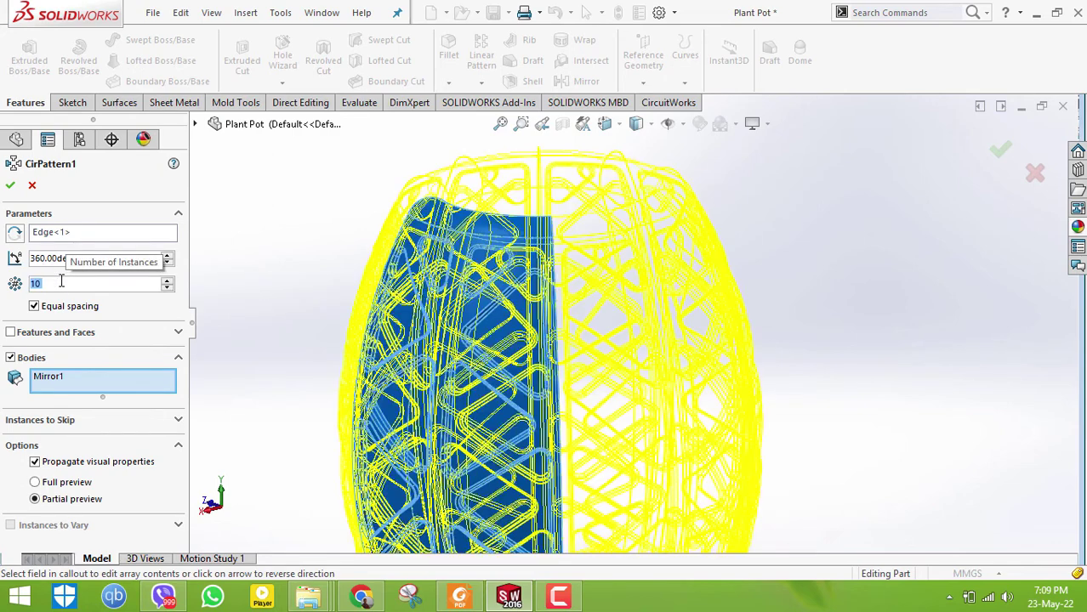
type("5")
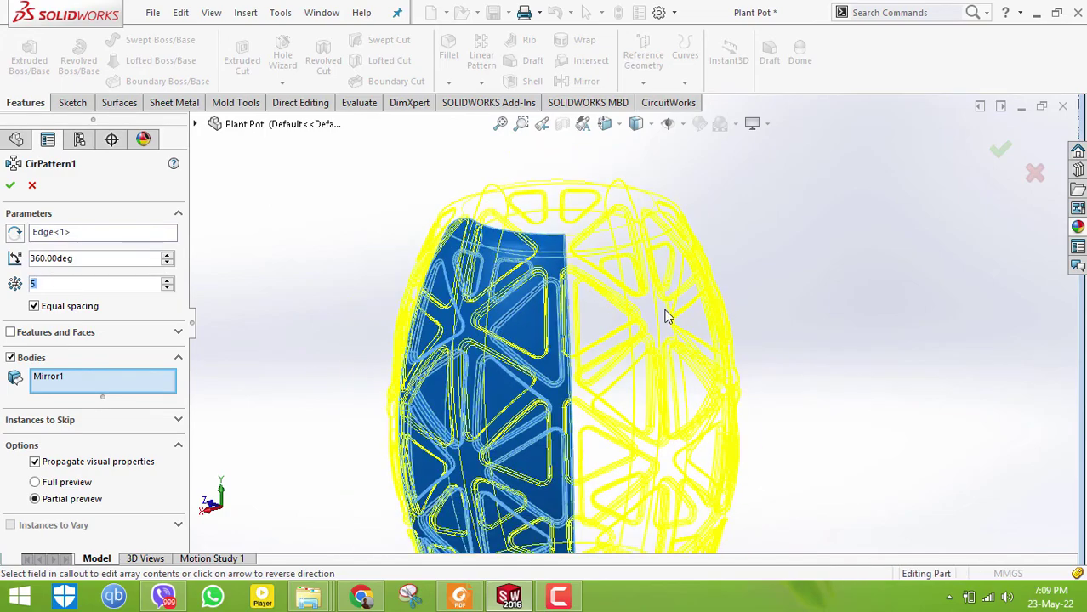
middle_click_drag(667, 312, 263, 348)
left_click(11, 188)
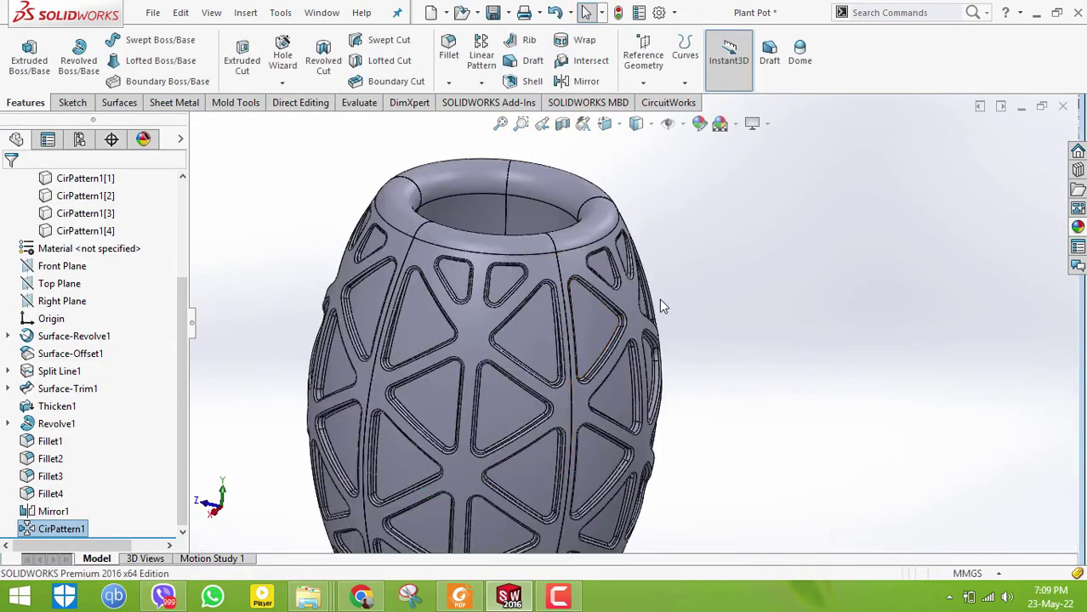
middle_click_drag(659, 298, 449, 364)
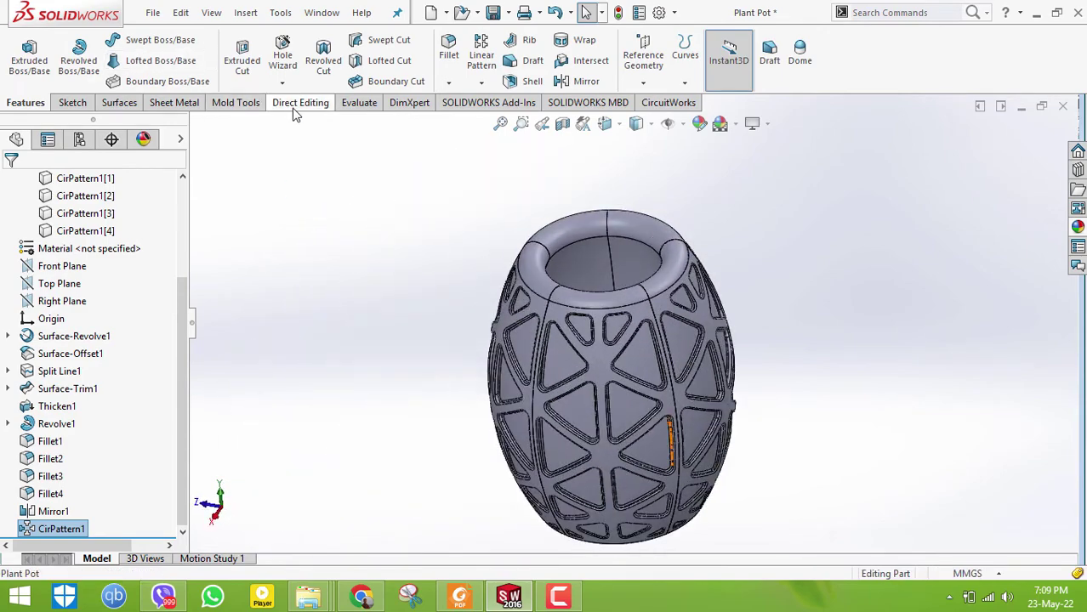
mouse_move(565, 386)
middle_mouse_down()
mouse_move(572, 355)
mouse_move(567, 368)
middle_mouse_up()
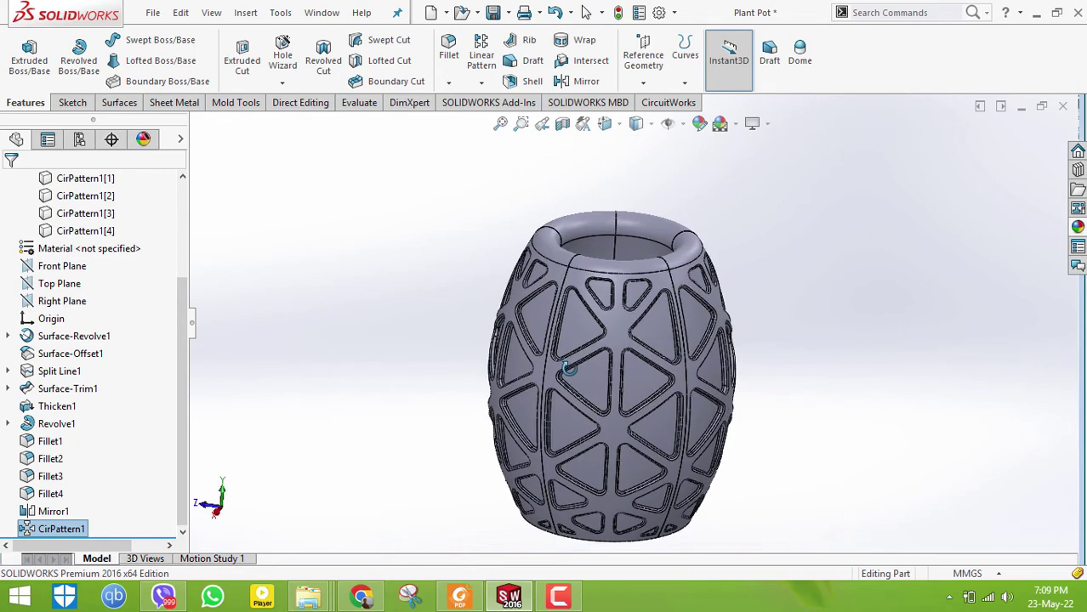
scroll(690, 363, "down", 3)
scroll(687, 359, "up", 4)
Step: Combine all the patterned pot bodies into one solid using the Add operation
left_click(299, 103)
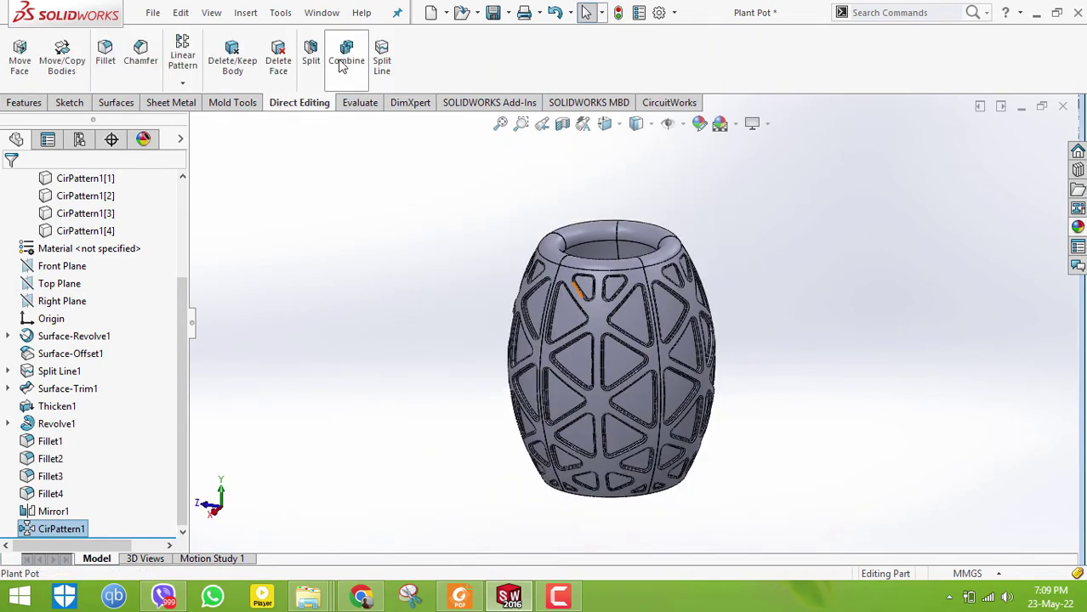
left_click(346, 55)
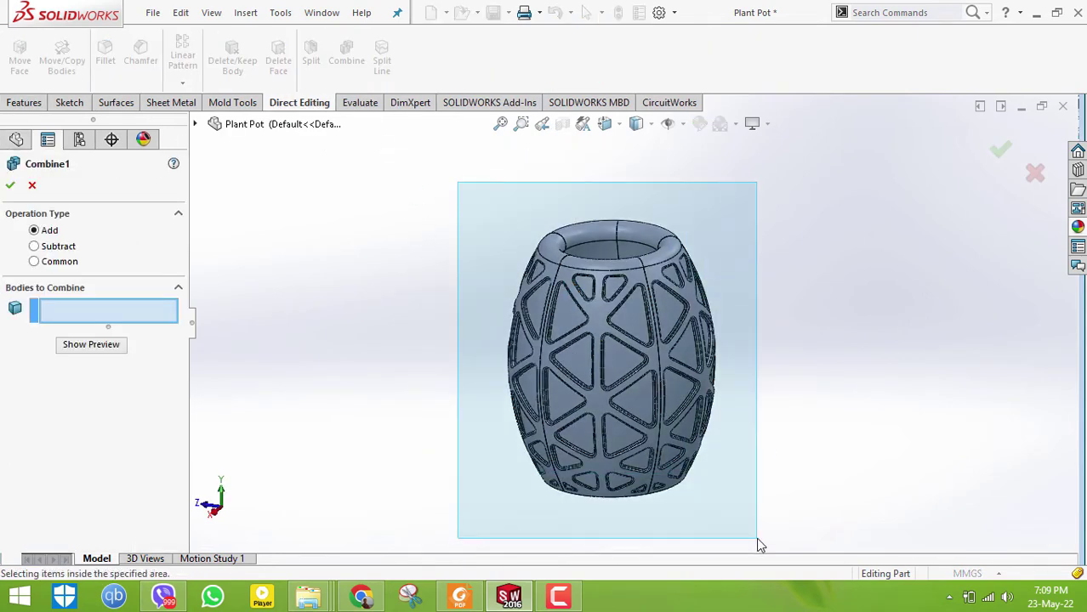
left_click_drag(460, 184, 756, 538)
left_click(14, 185)
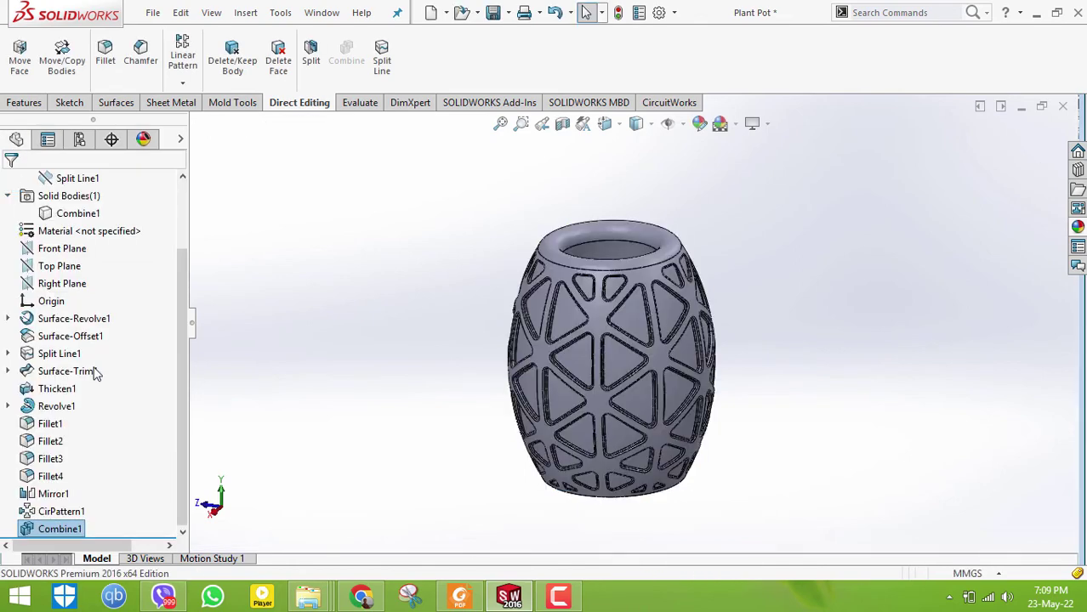
scroll(634, 294, "down", 3)
middle_click_drag(636, 291, 618, 383)
key("space")
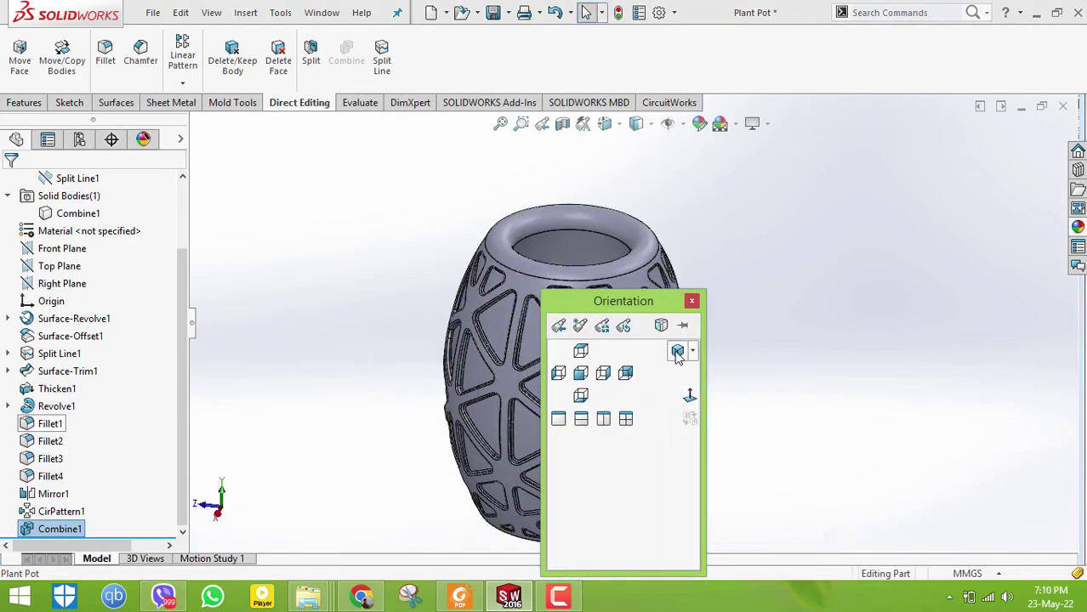